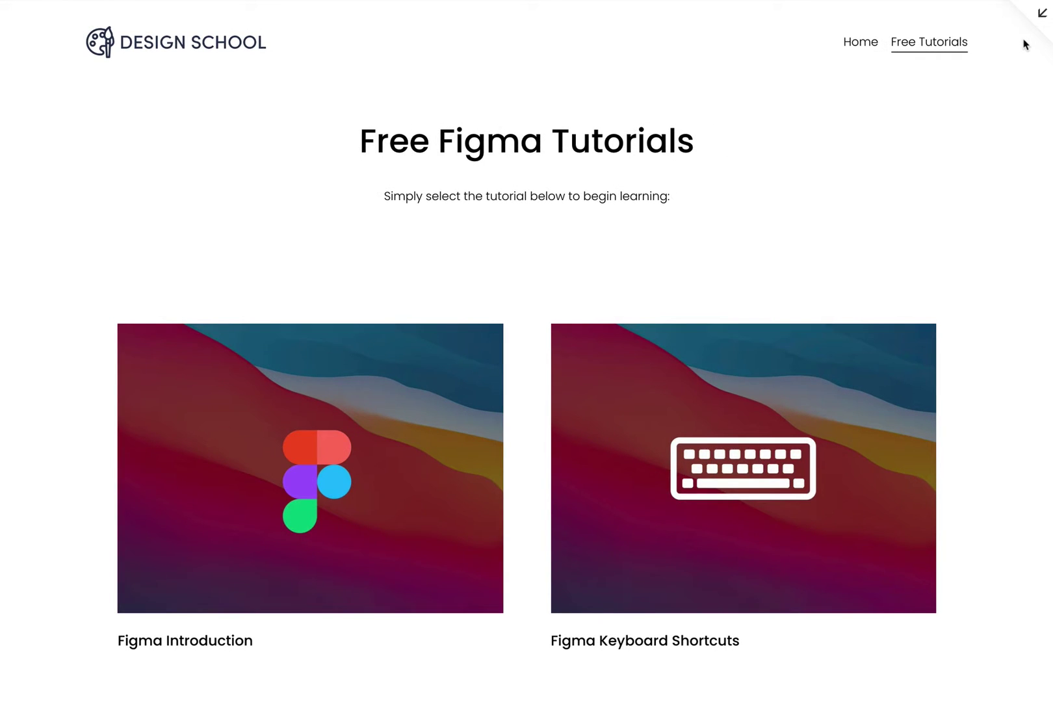
- Leave the site preview and start a new member area from Settings > Member Areas
left_click(1042, 13)
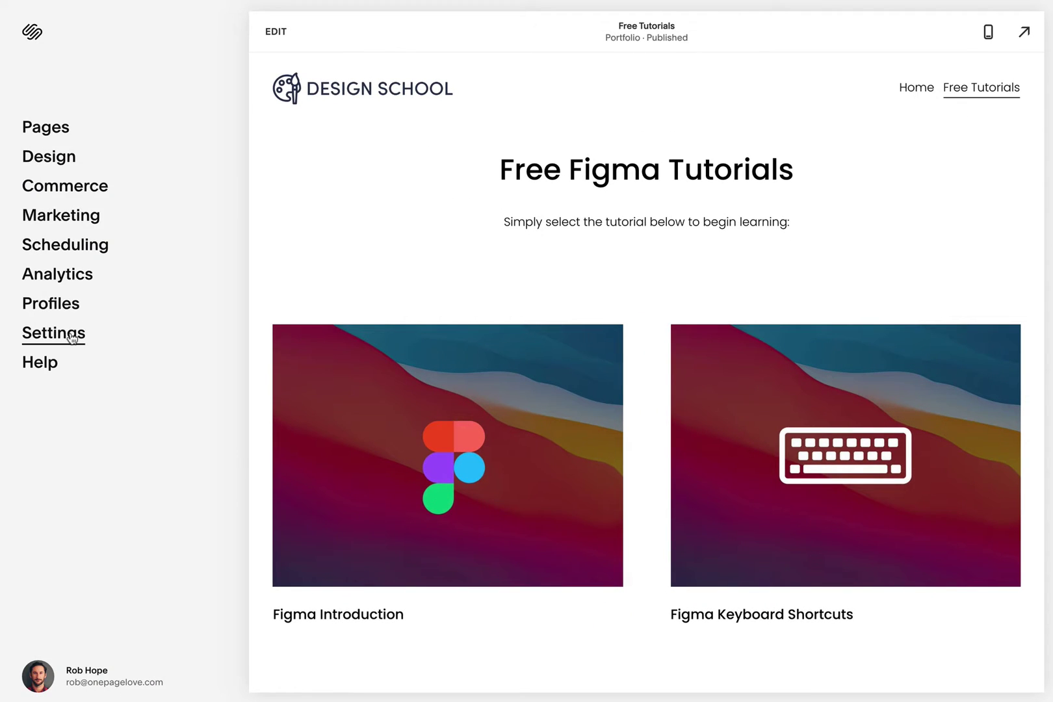
left_click(72, 337)
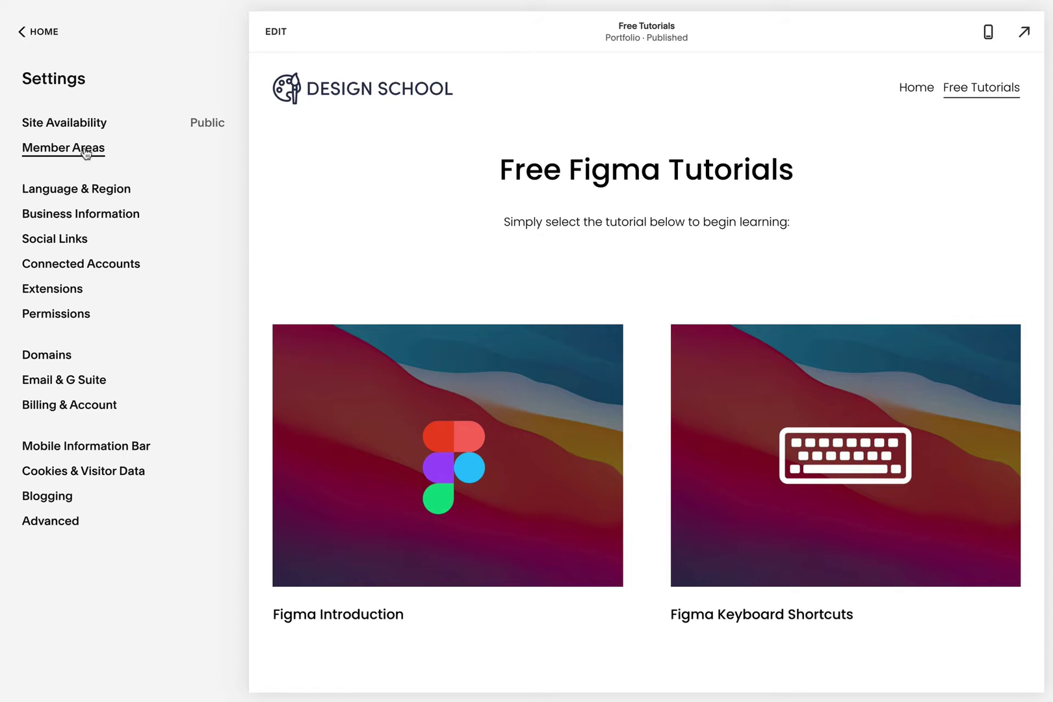
left_click(87, 148)
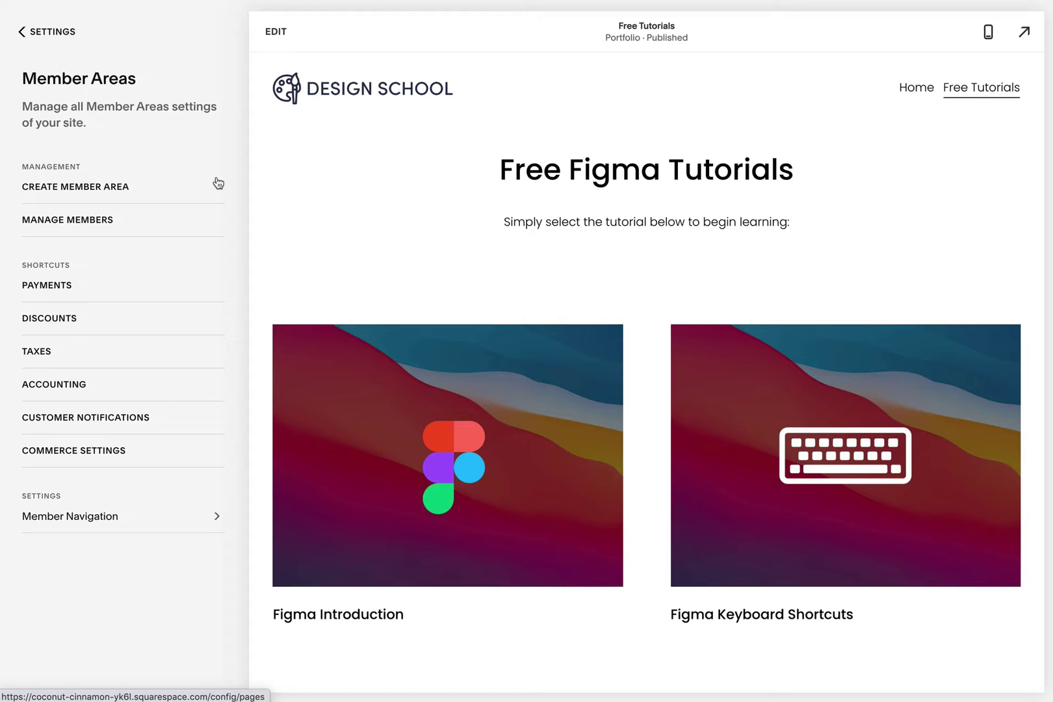
left_click(107, 191)
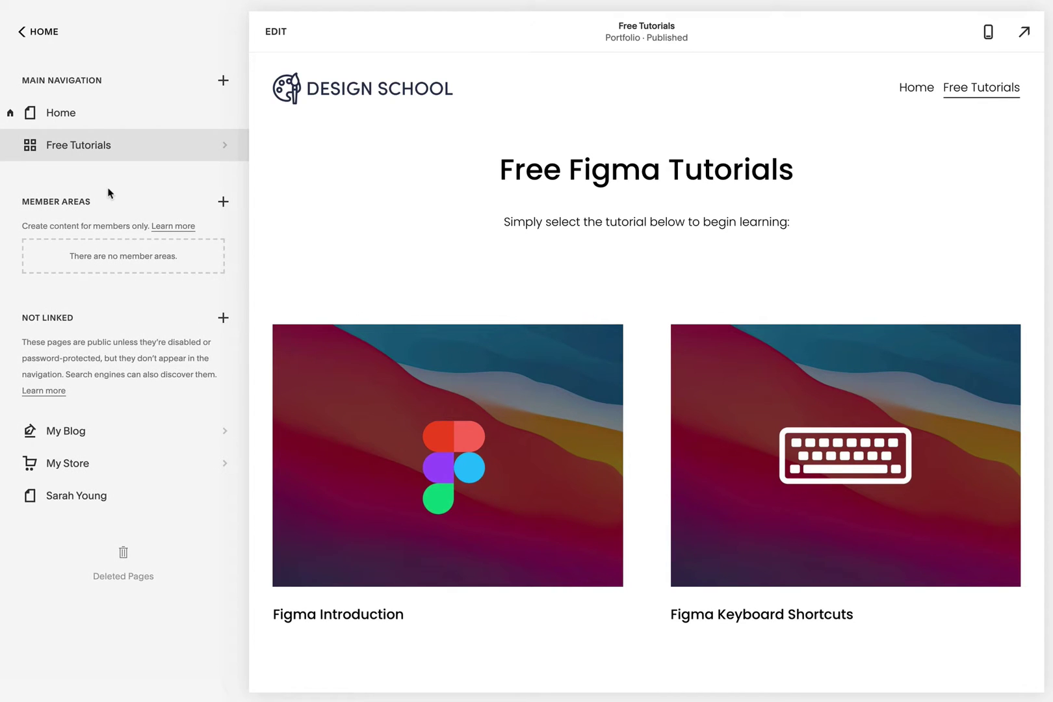
left_click(224, 203)
- Name the member area Members Only with a recurring $9 monthly fee and create it
left_click(428, 278)
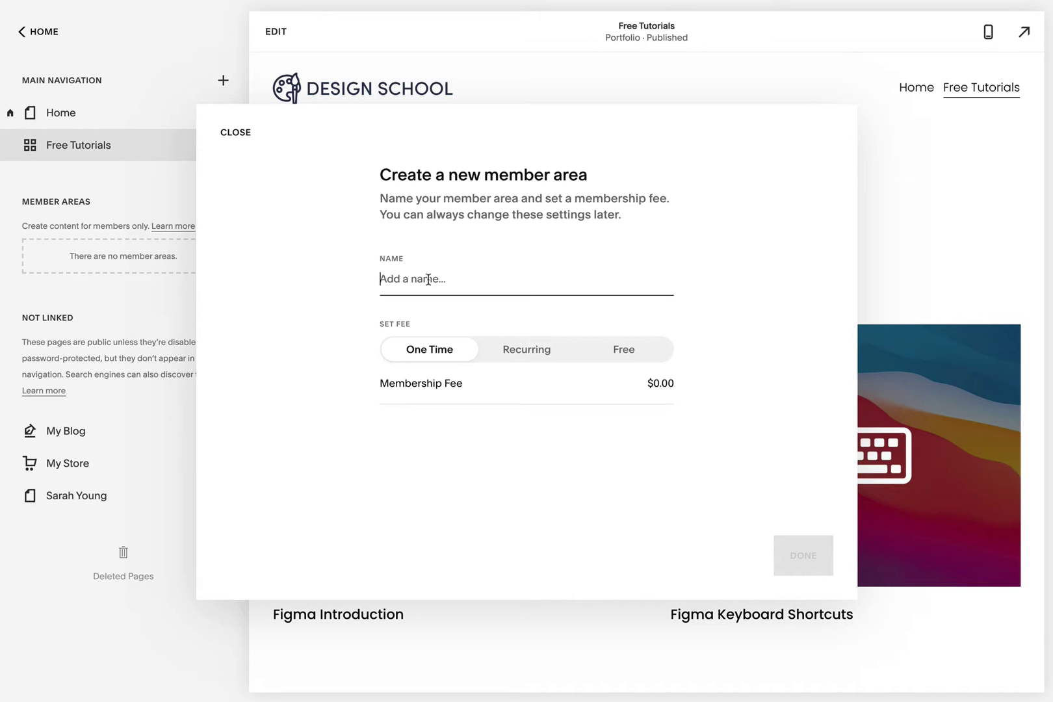
type("Members Only")
left_click(520, 352)
left_click(608, 397)
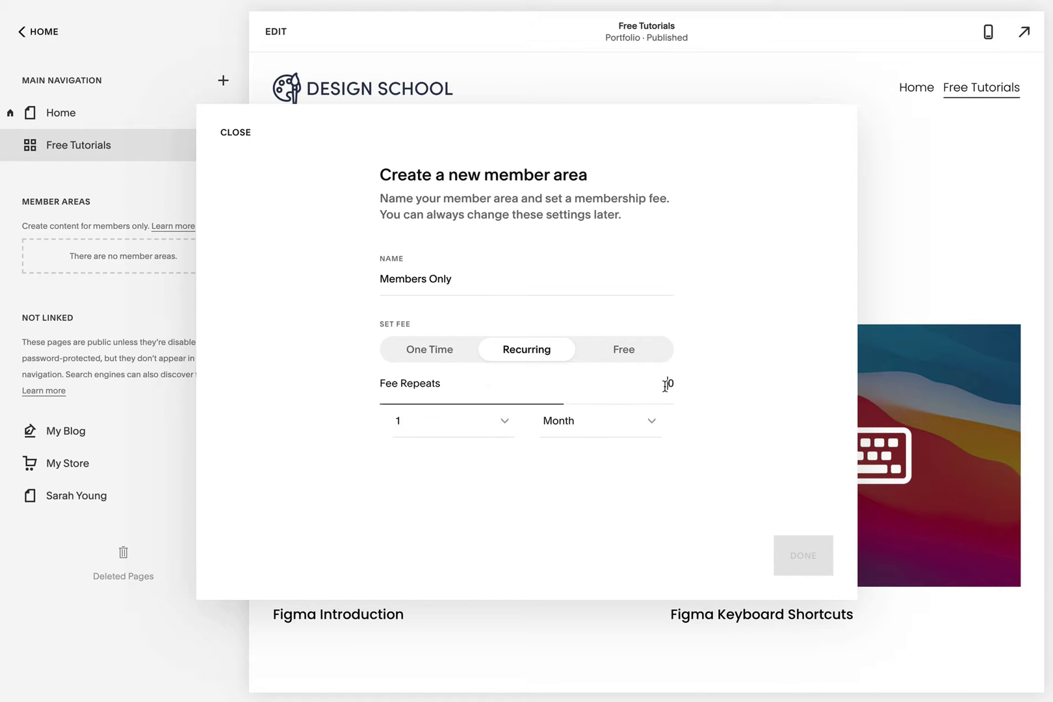
type("9")
left_click(720, 393)
left_click(799, 553)
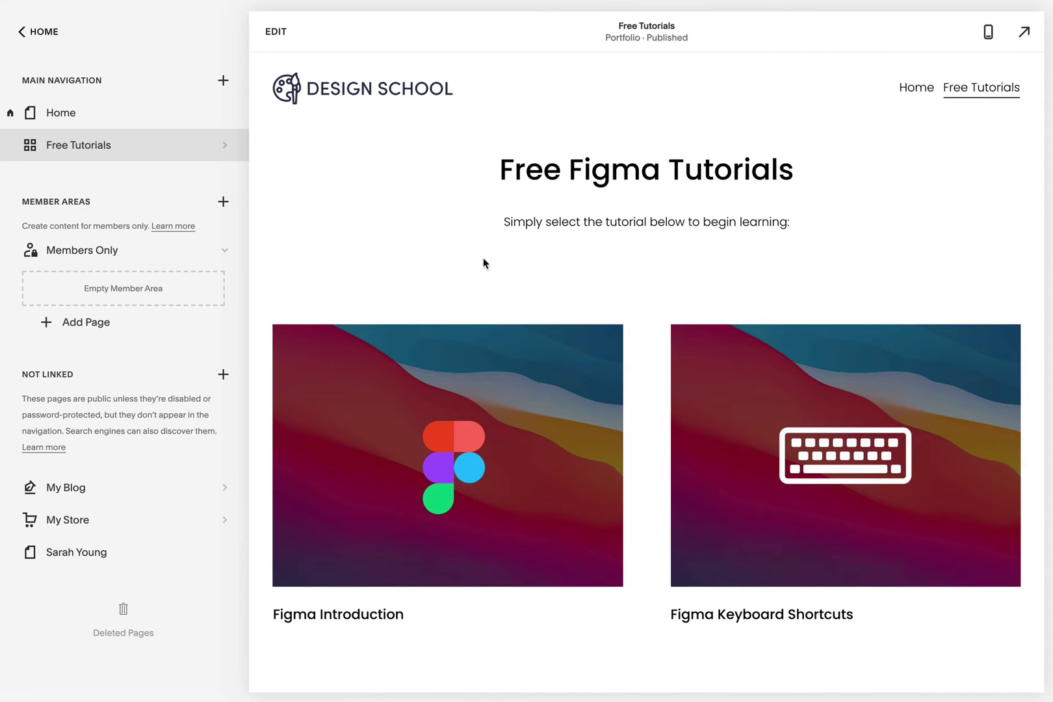
- Add a portfolio layout page under Members Only and name it Premium Tutorials
left_click(93, 324)
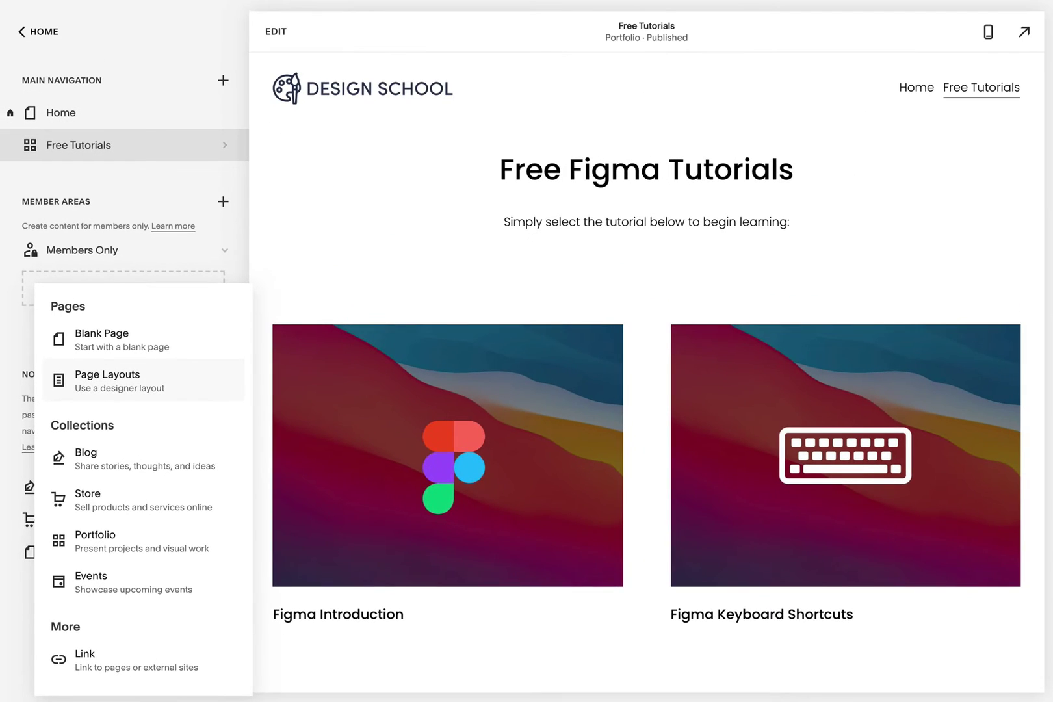
left_click(194, 536)
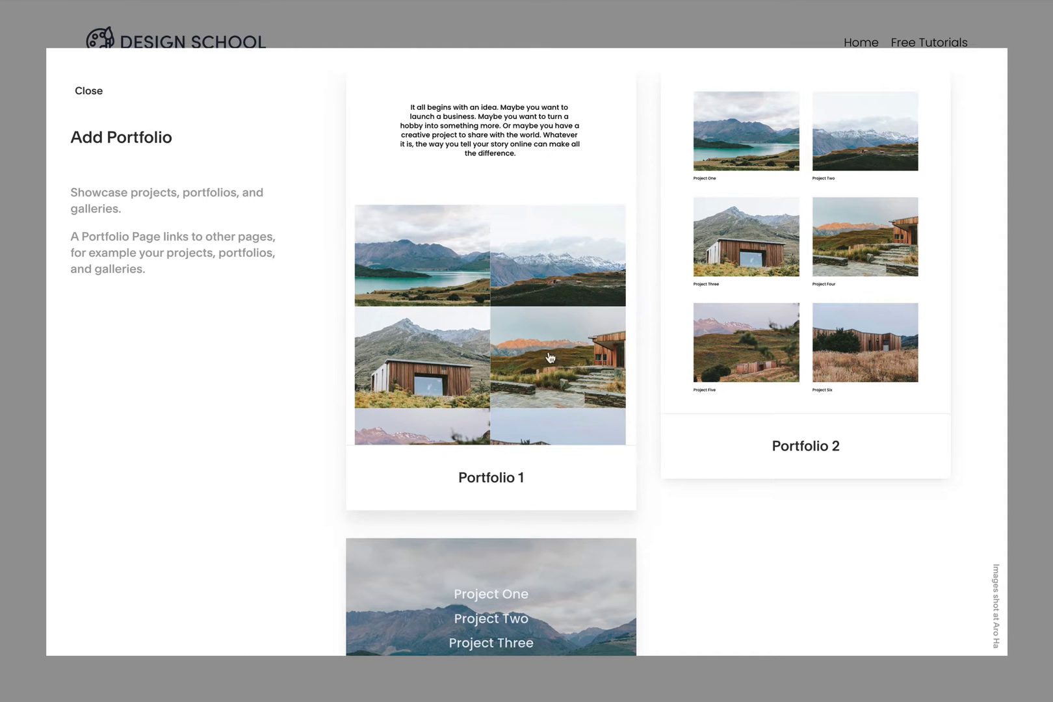
left_click(788, 336)
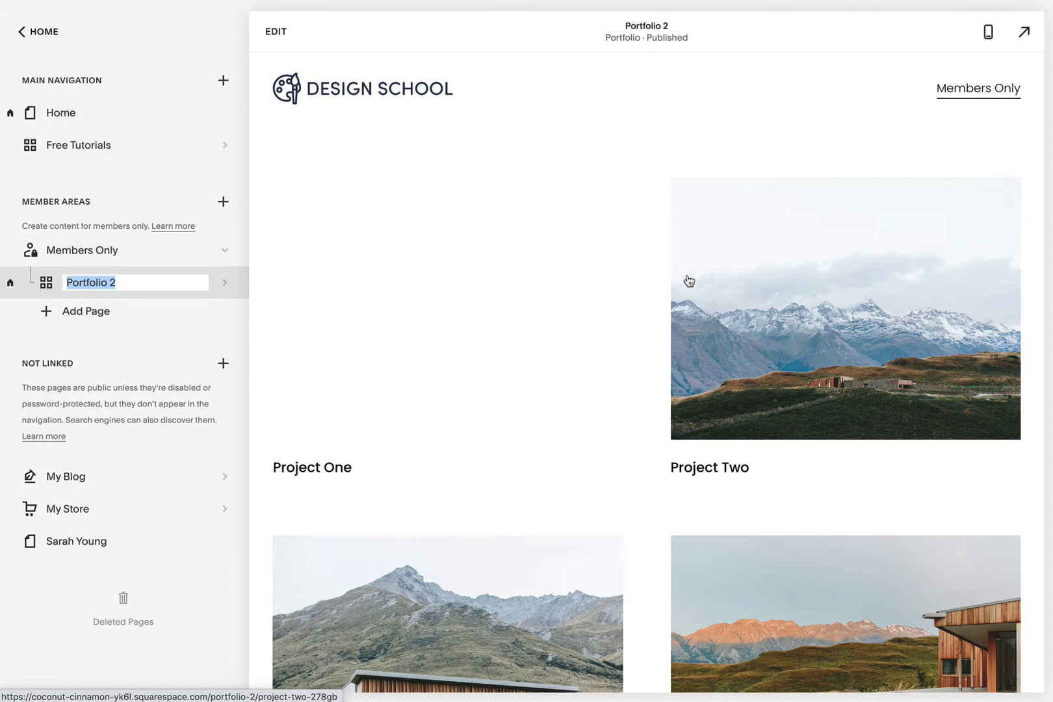
type("Premiu")
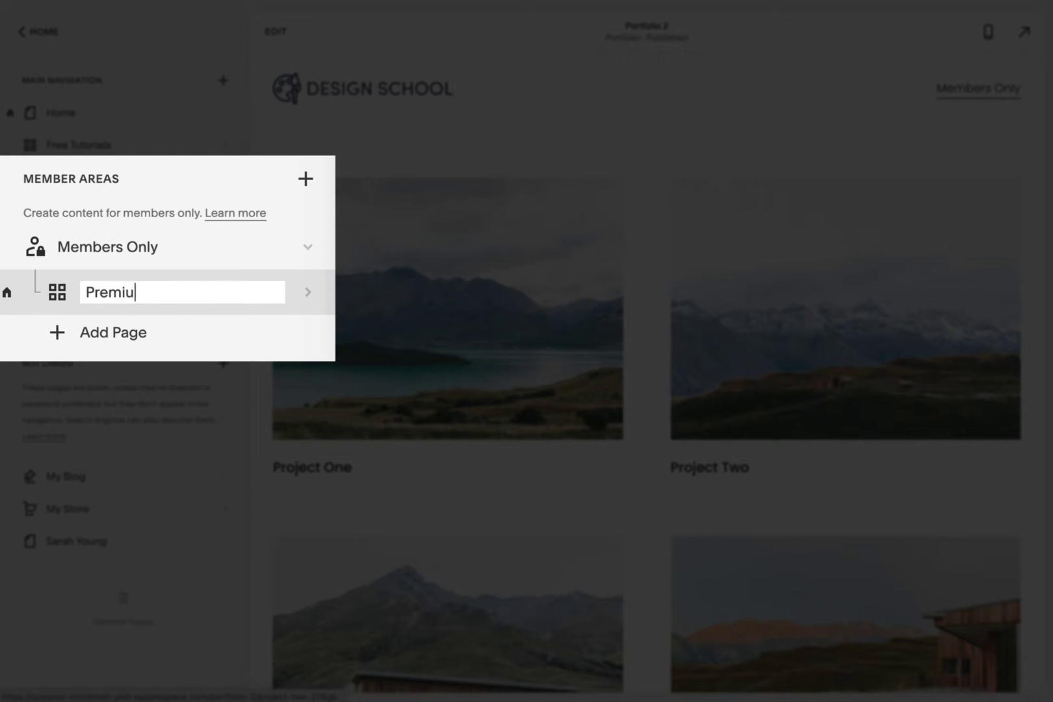
type("m Tutorials")
key("Return")
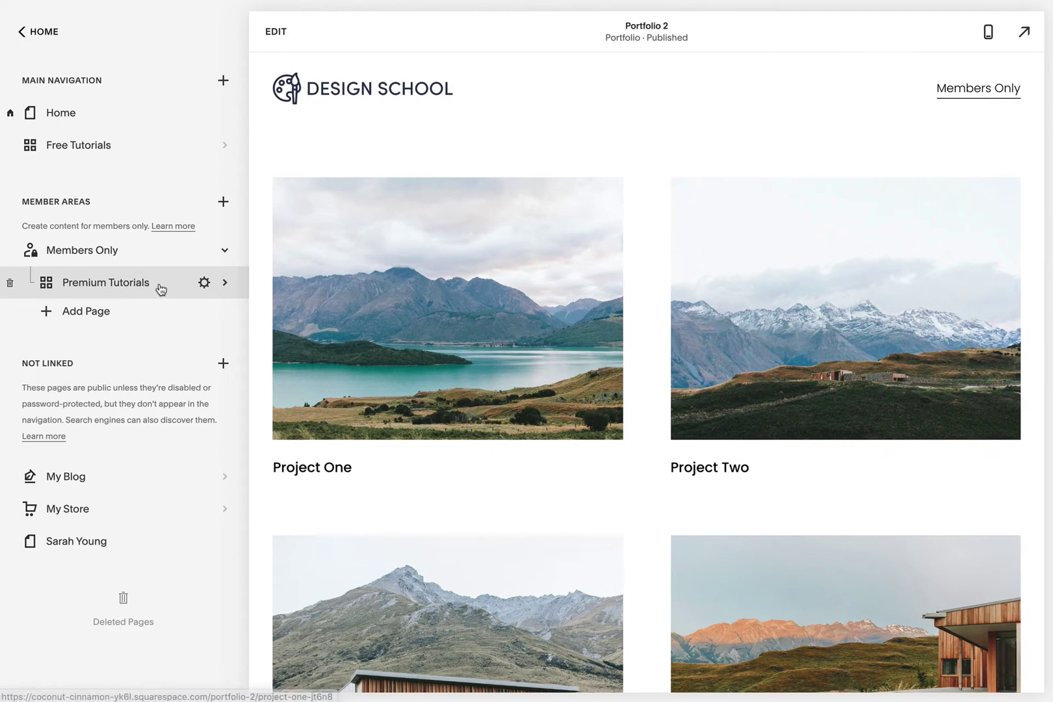
- Delete Projects Six, Five, Four and Three from the Premium Tutorials portfolio
left_click(168, 283)
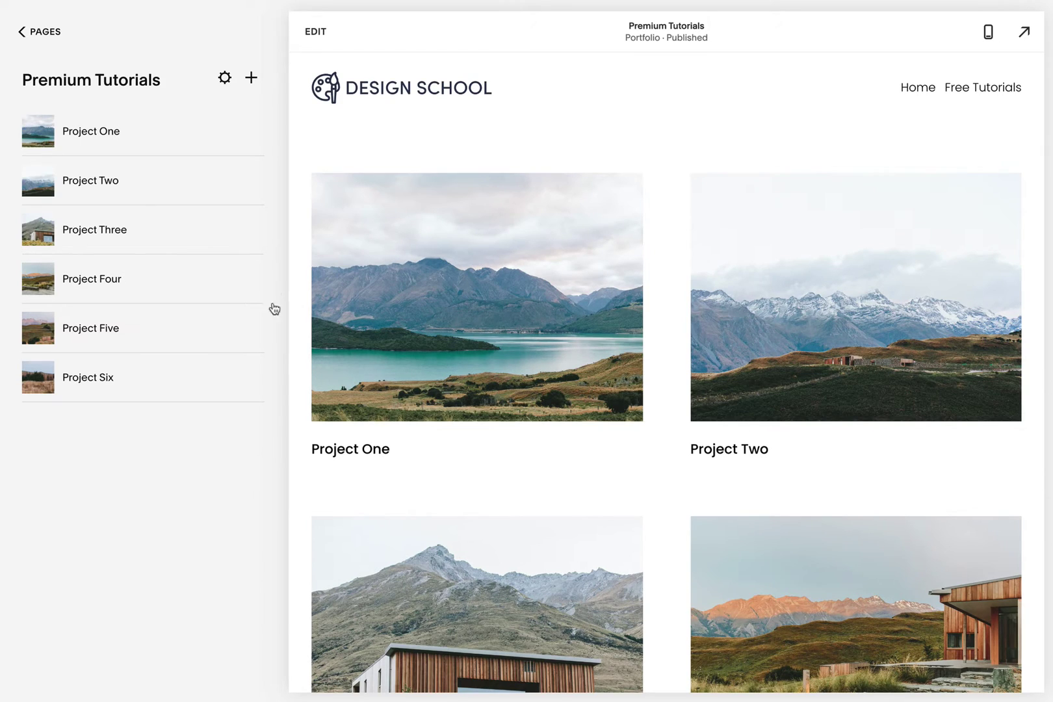
left_click(251, 379)
left_click(244, 441)
left_click(611, 396)
left_click(251, 330)
left_click(244, 392)
key("Return")
left_click(251, 280)
left_click(245, 343)
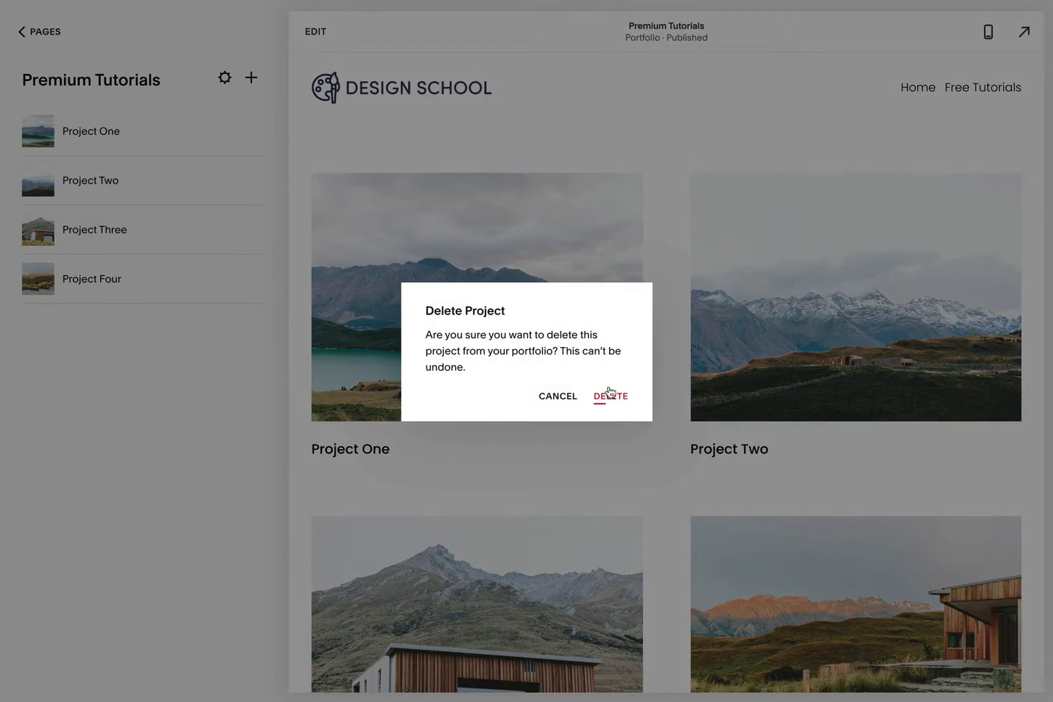
key("Return")
left_click(252, 231)
left_click(245, 294)
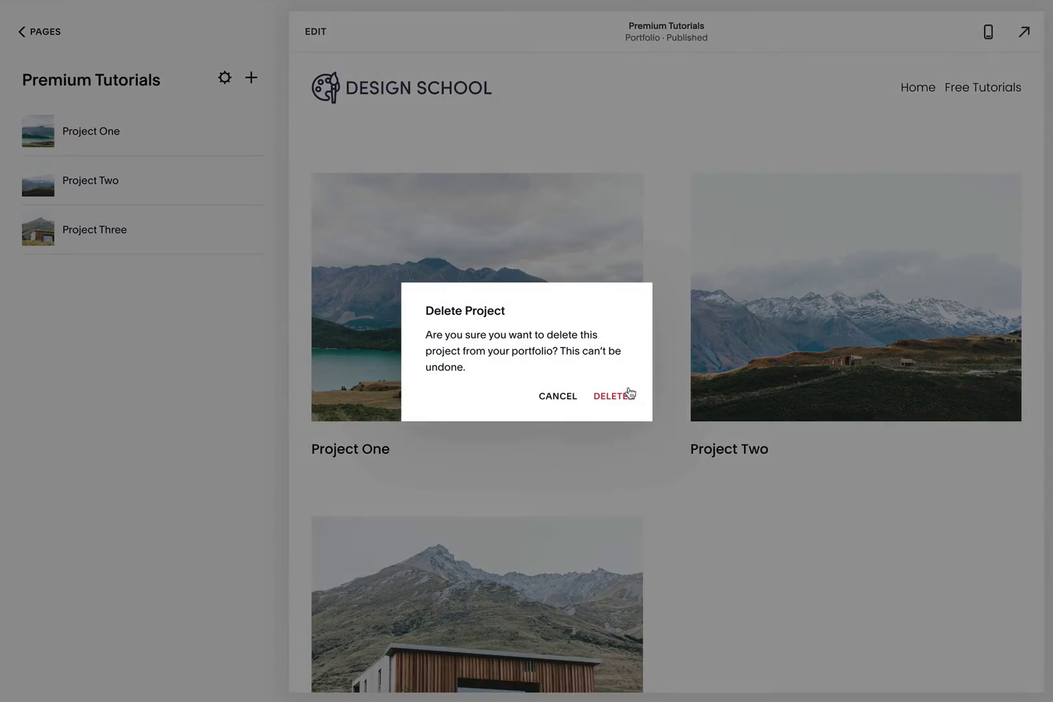
key("Return")
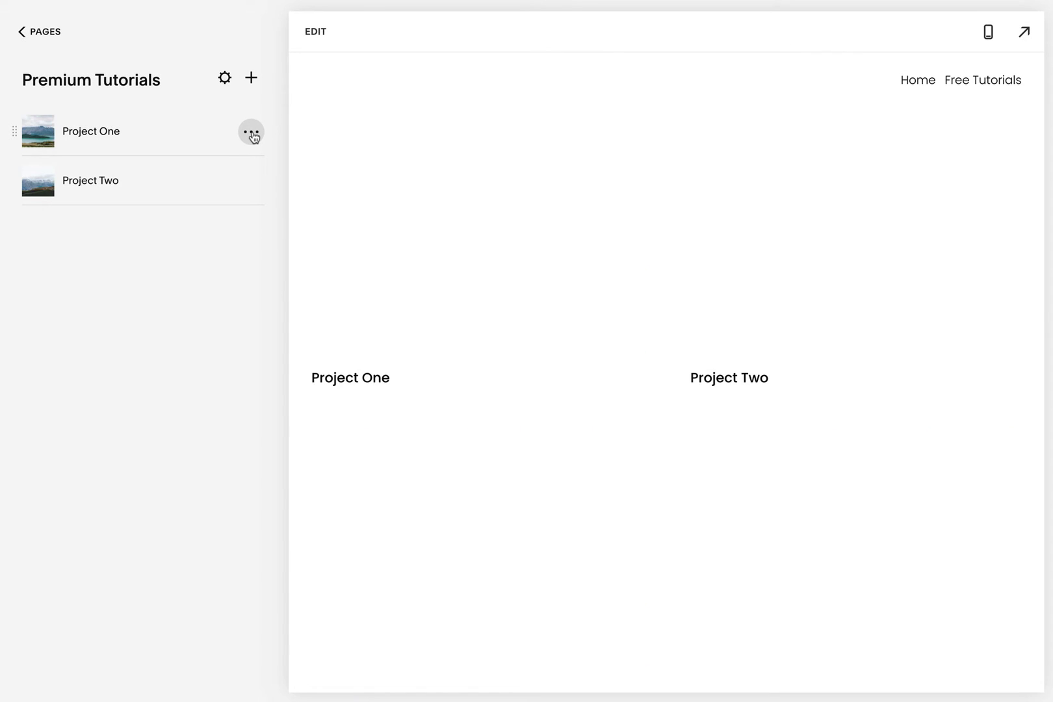
- Give Project One the thumb-arrow.jpg image, retitle it Auto-Layout, and save
left_click(251, 132)
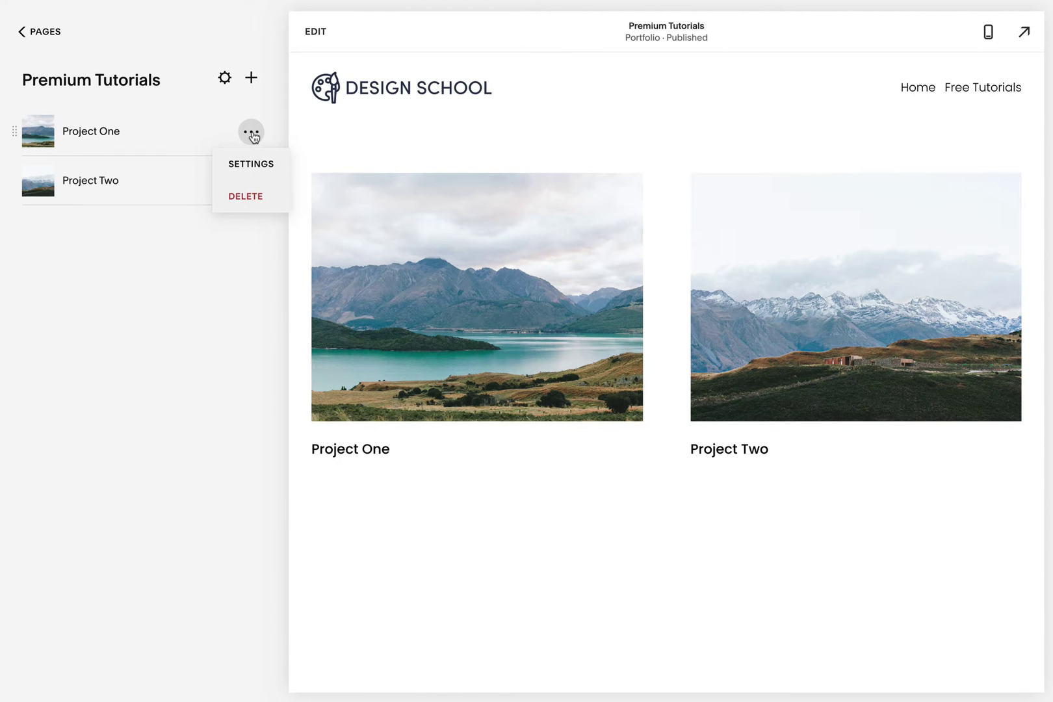
left_click(255, 163)
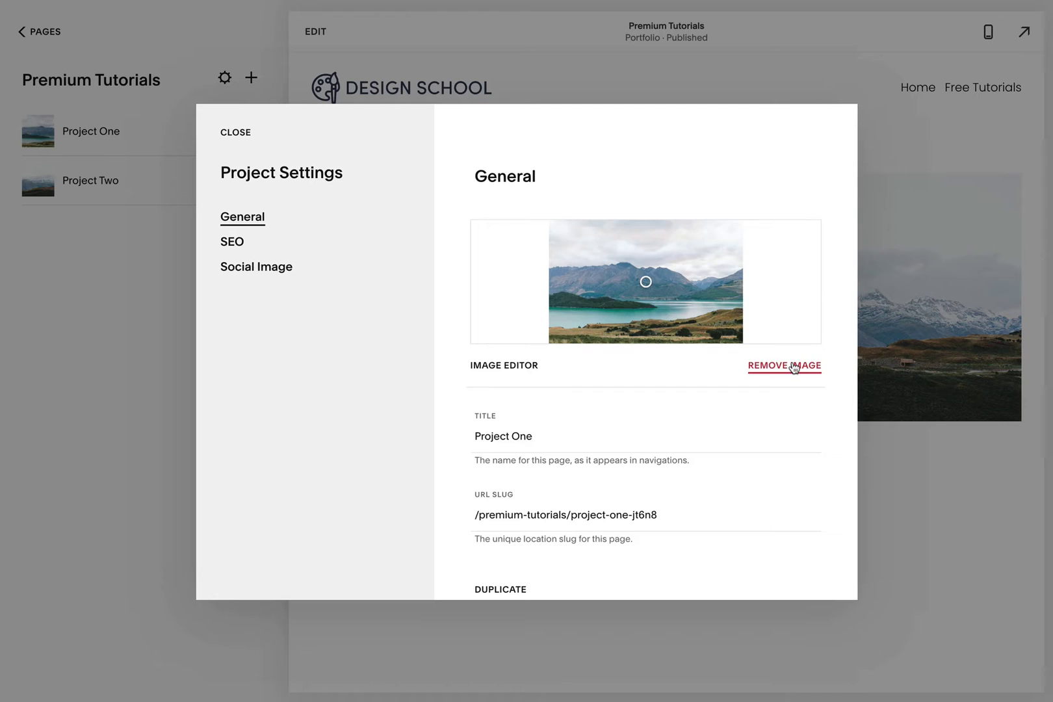
left_click(803, 370)
left_click(651, 284)
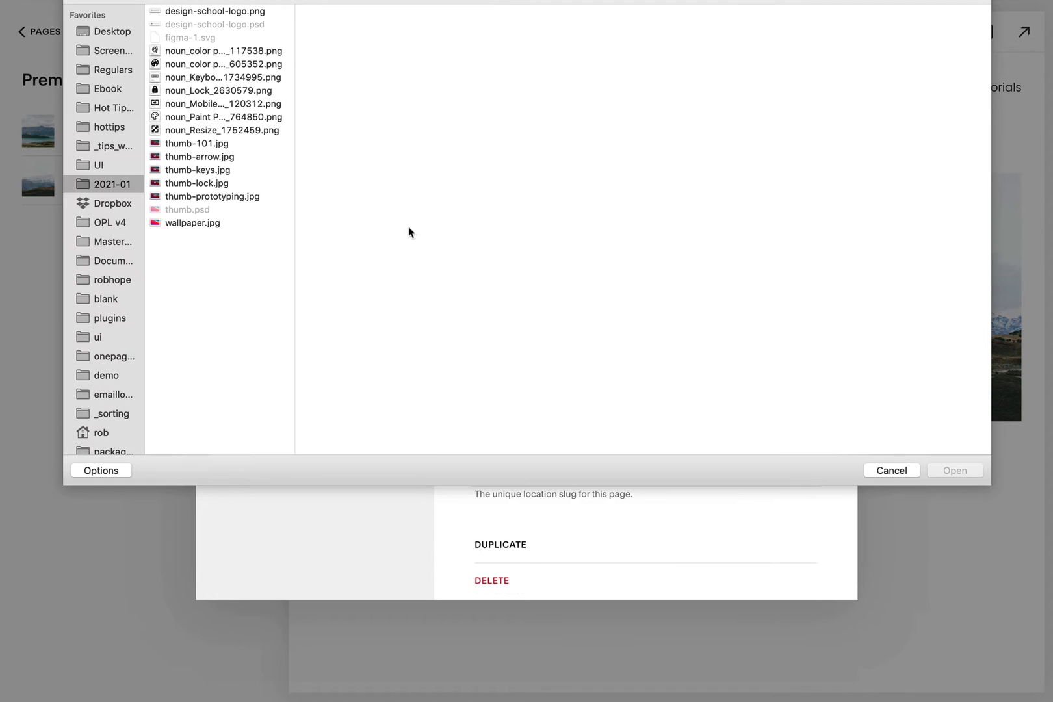
left_click(236, 158)
left_click(954, 470)
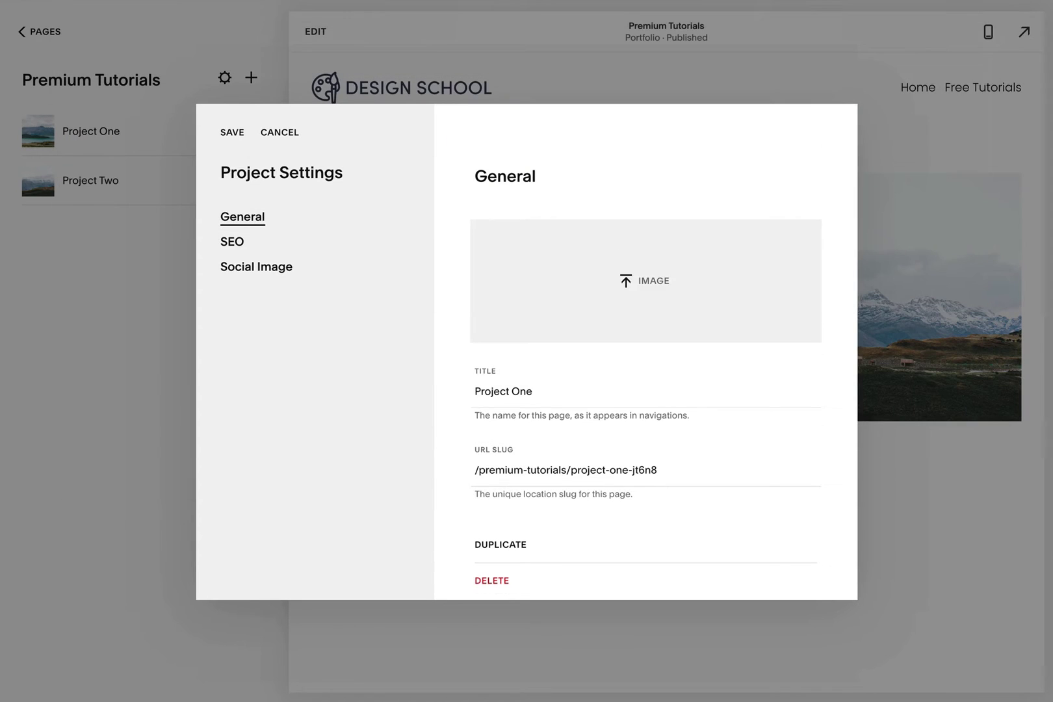
triple_click(510, 391)
type("Auto-Layout")
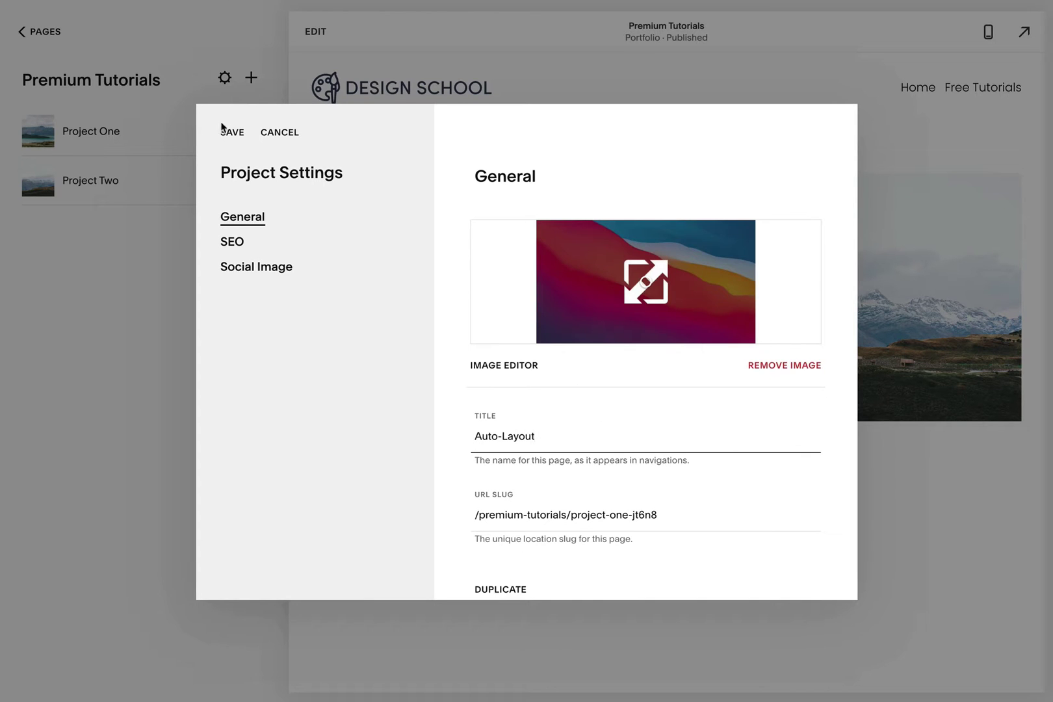
left_click(231, 137)
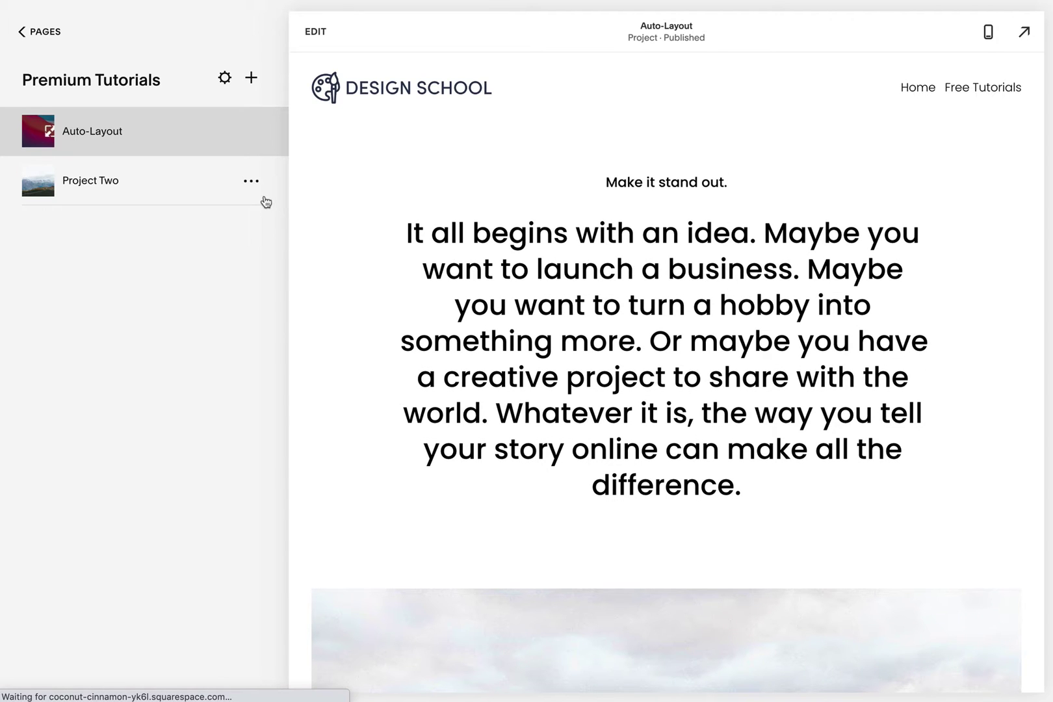
- Save Project Two's settings as Prototyping
left_click(251, 181)
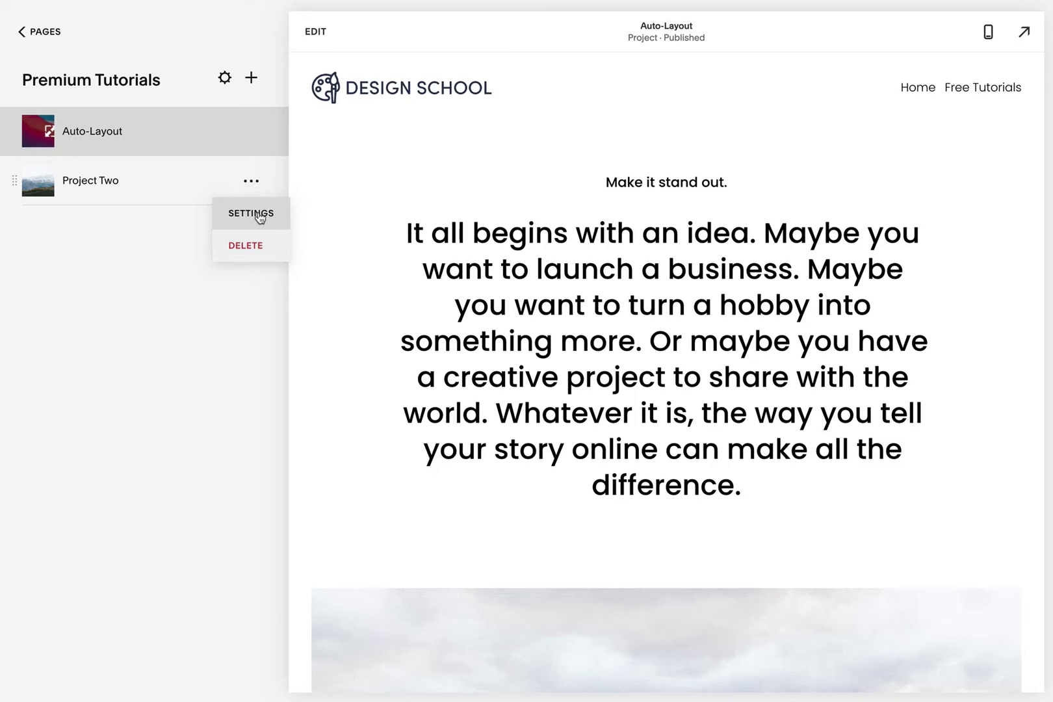
left_click(259, 218)
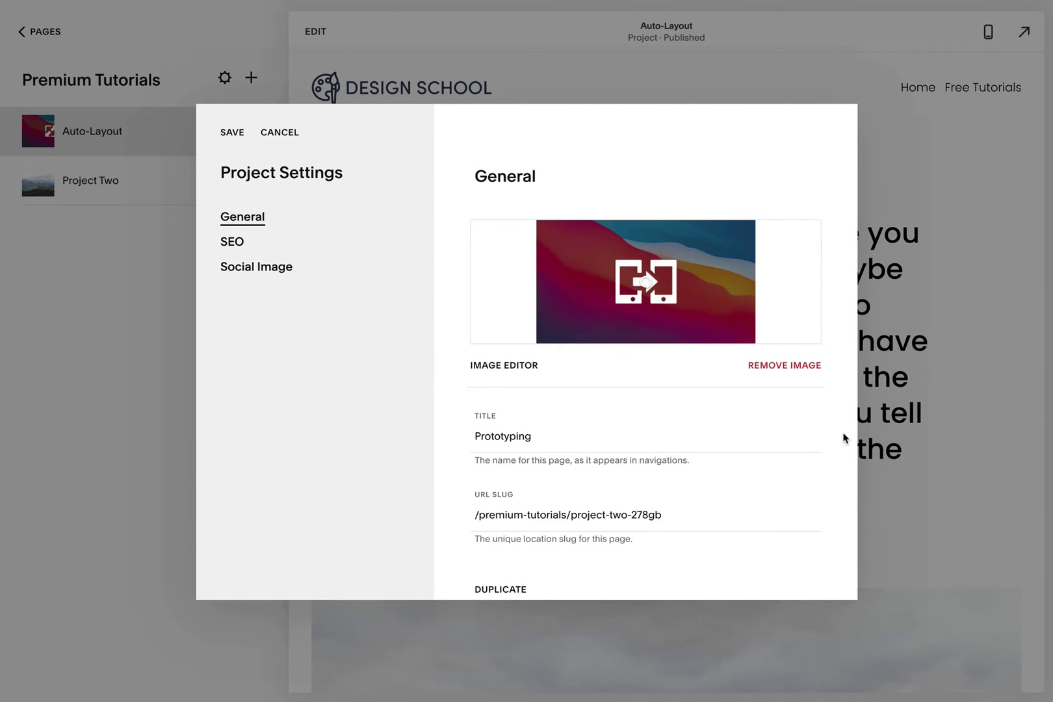
left_click(233, 134)
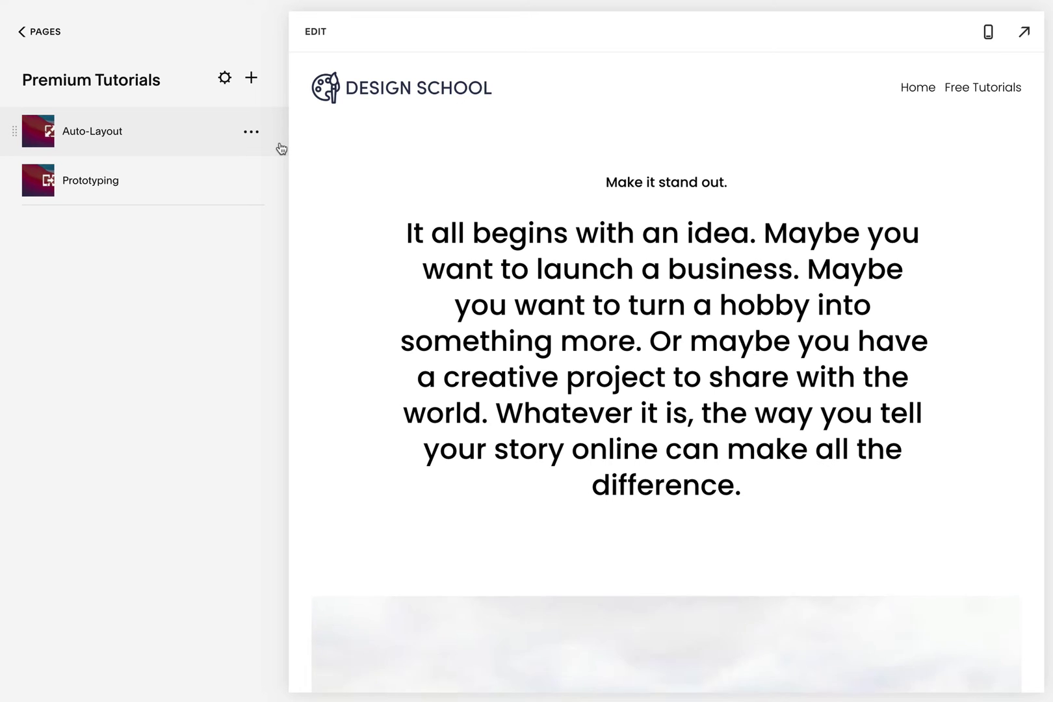
- Remove the sample text and lake image sections from the Auto-Layout page
left_click(316, 29)
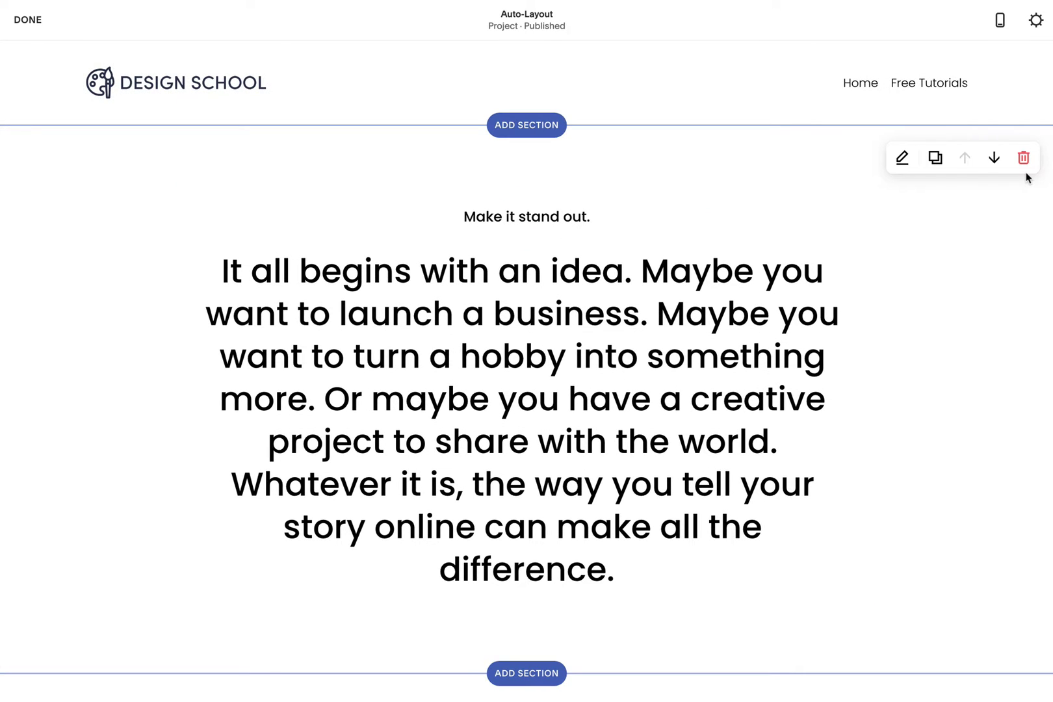
left_click(1024, 158)
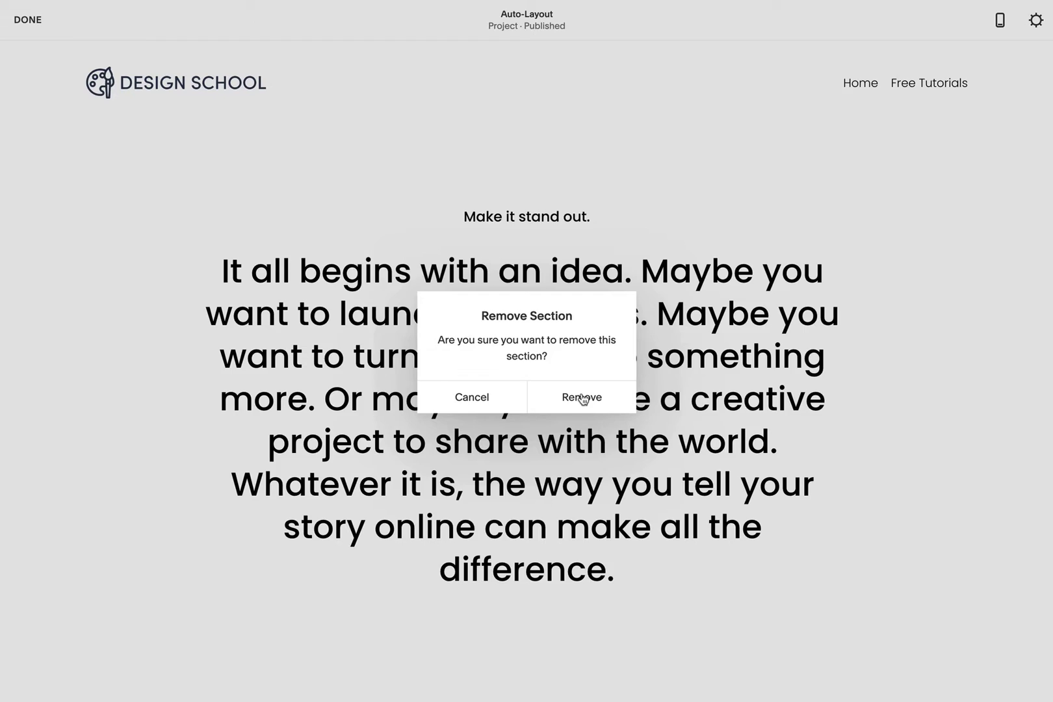
left_click(583, 398)
left_click(1025, 160)
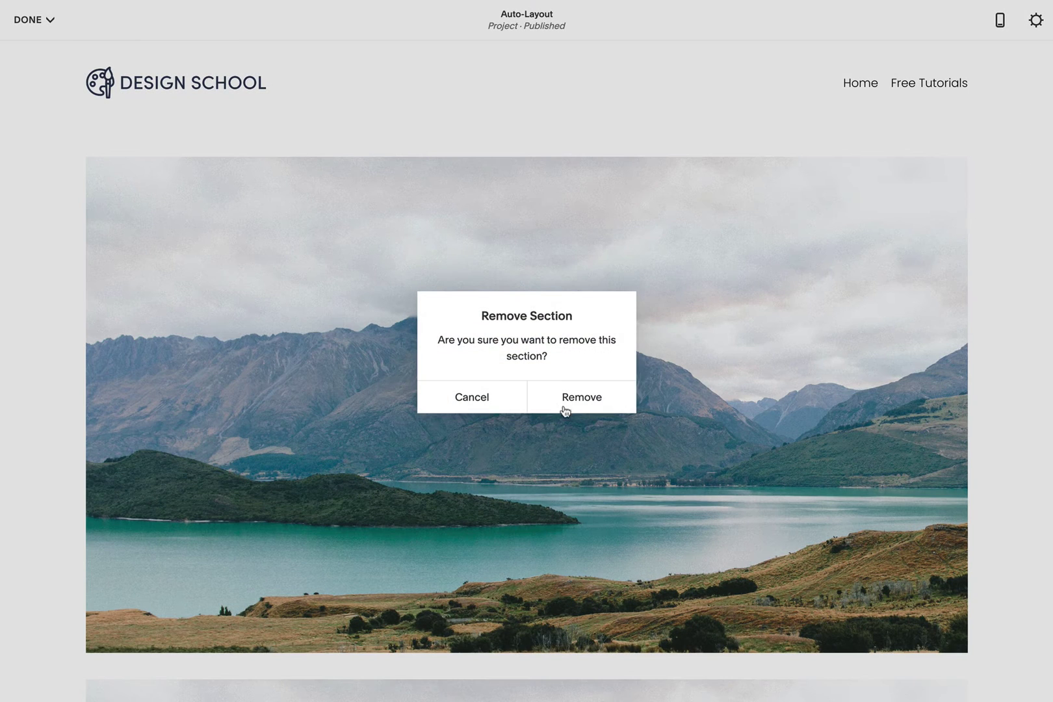
left_click(565, 410)
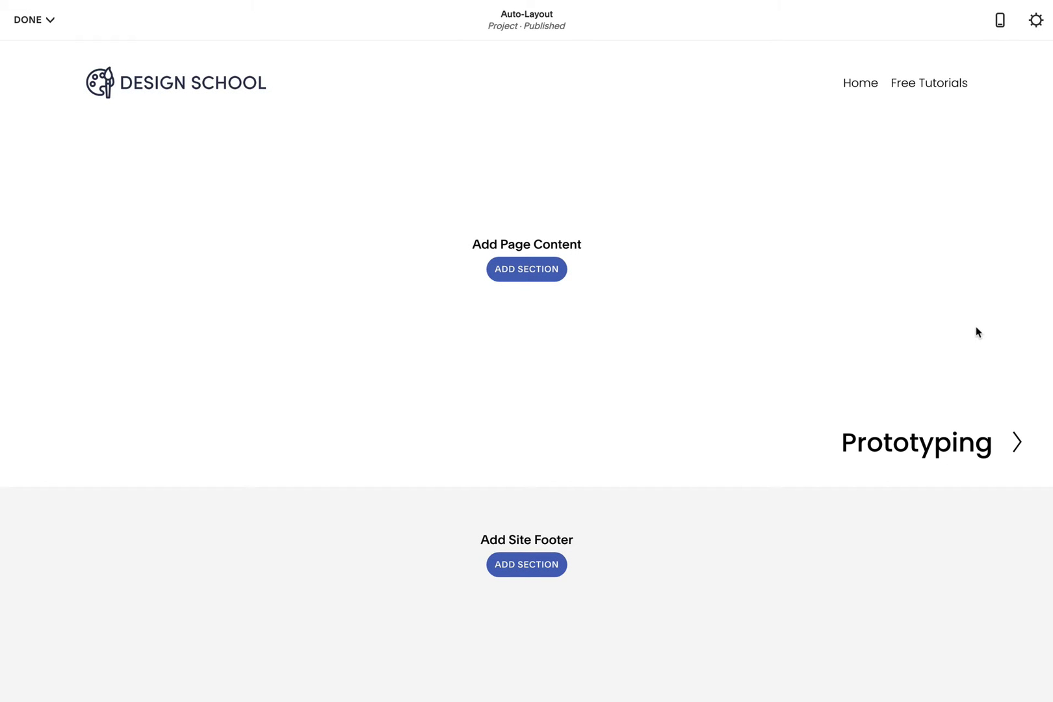
- Add a centered heading-and-paragraph text section to the empty page
left_click(547, 273)
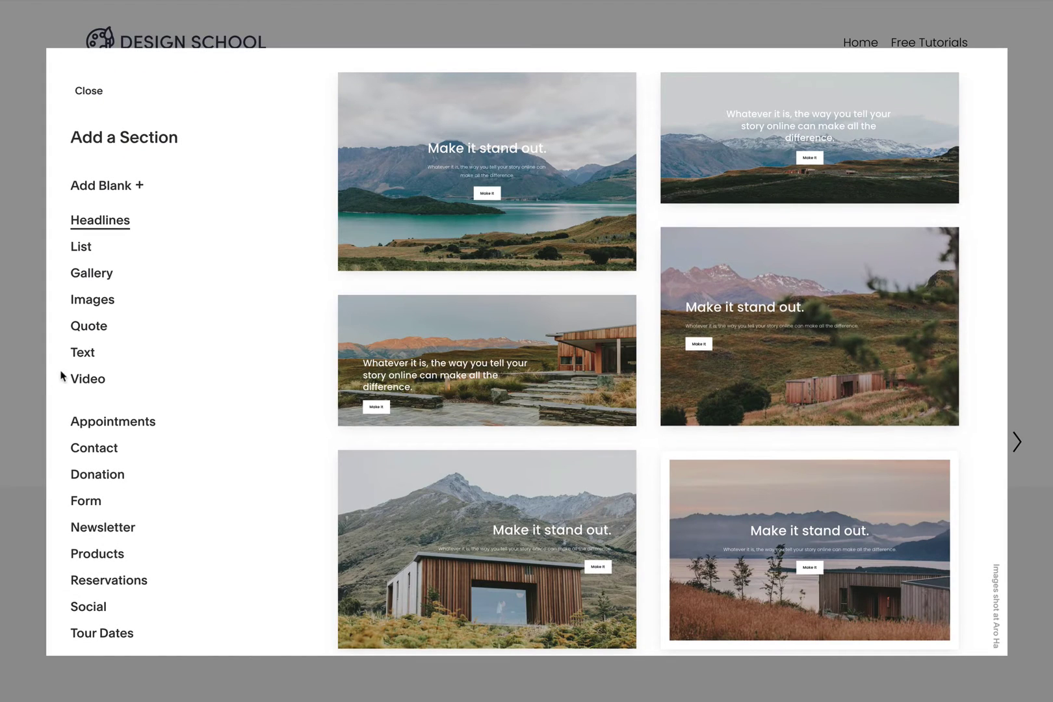
left_click(81, 352)
scroll(614, 459, "down", 4)
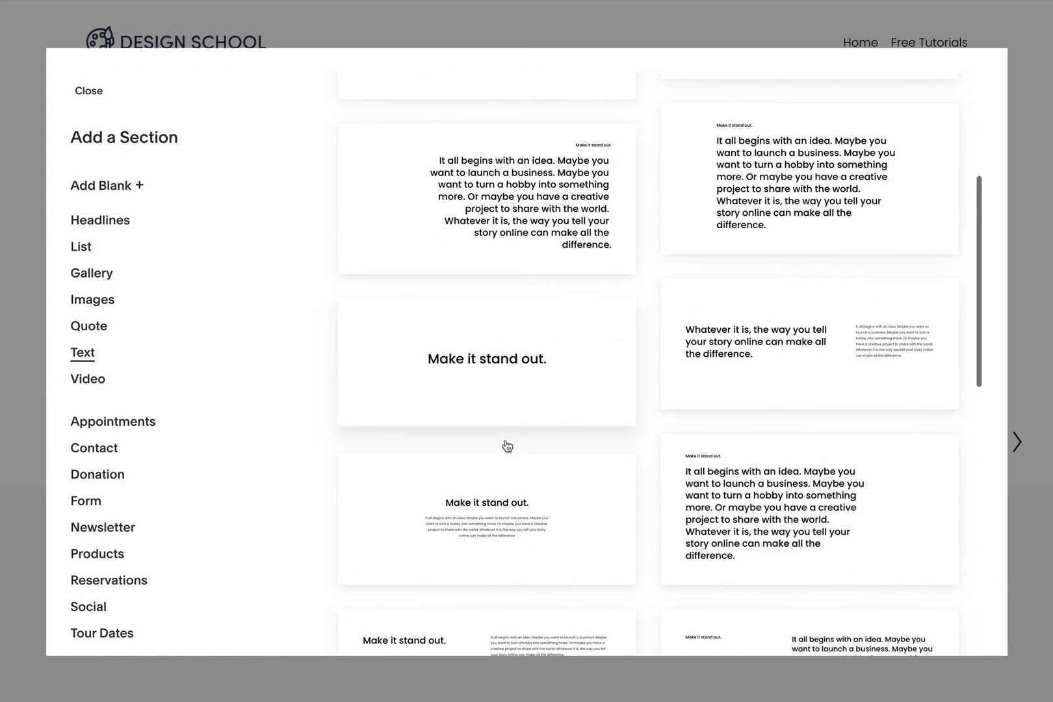
left_click(495, 492)
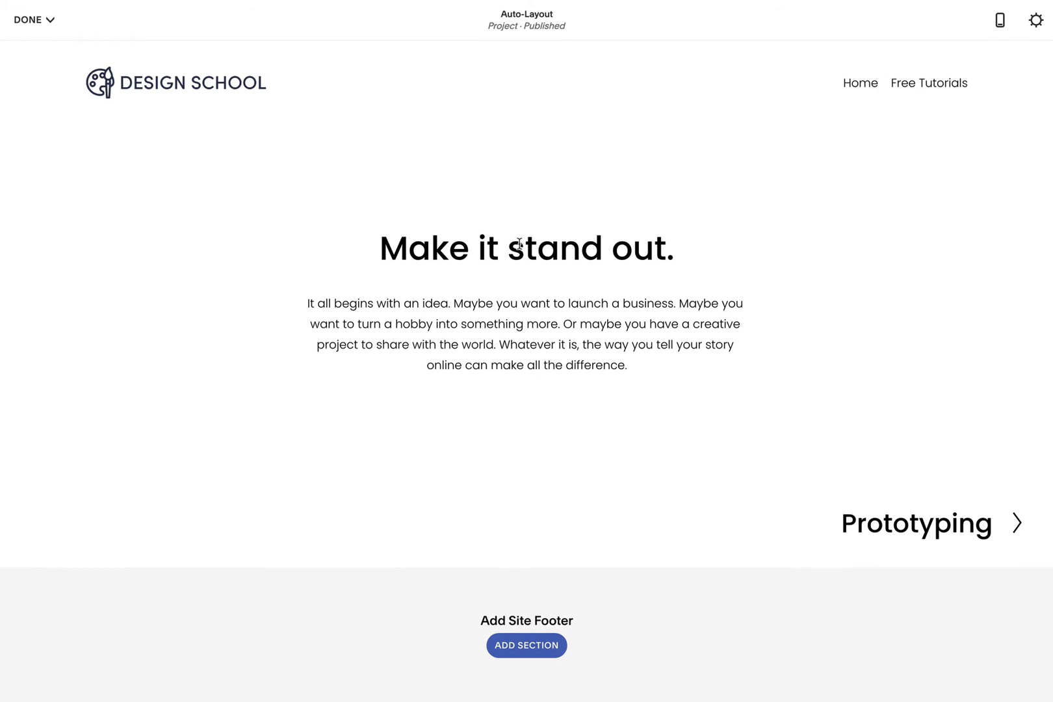
- Replace the heading with Auto-Layout and the paragraph with 'Master Auto-Layout with Figma'
triple_click(520, 249)
type("Auto-Layout")
triple_click(533, 325)
type("Master Auto-Layout with Figma with this premium tutorial:")
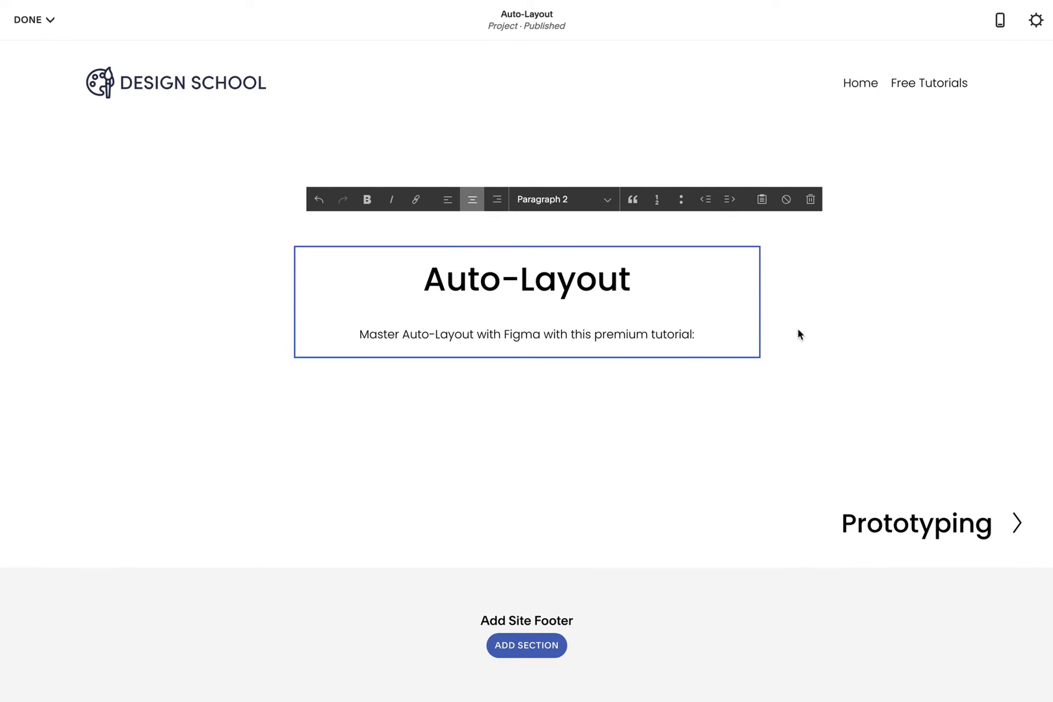
left_click(796, 333)
- Add a video block with the tutorial's YouTube link below the paragraph and save
left_click(527, 356)
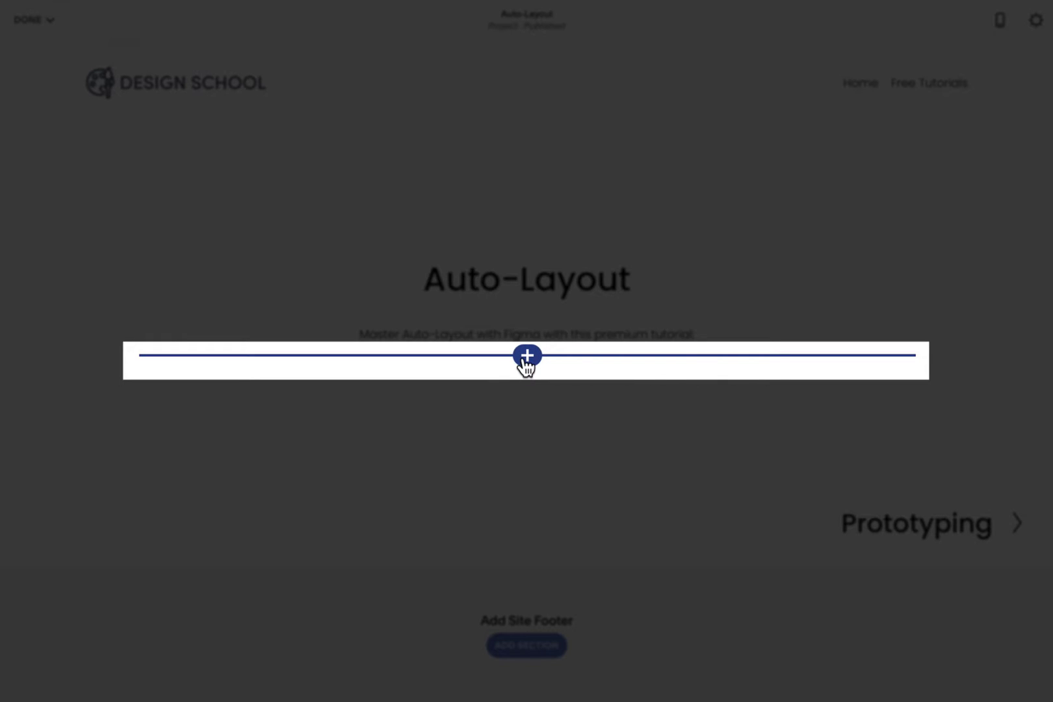
left_click(527, 355)
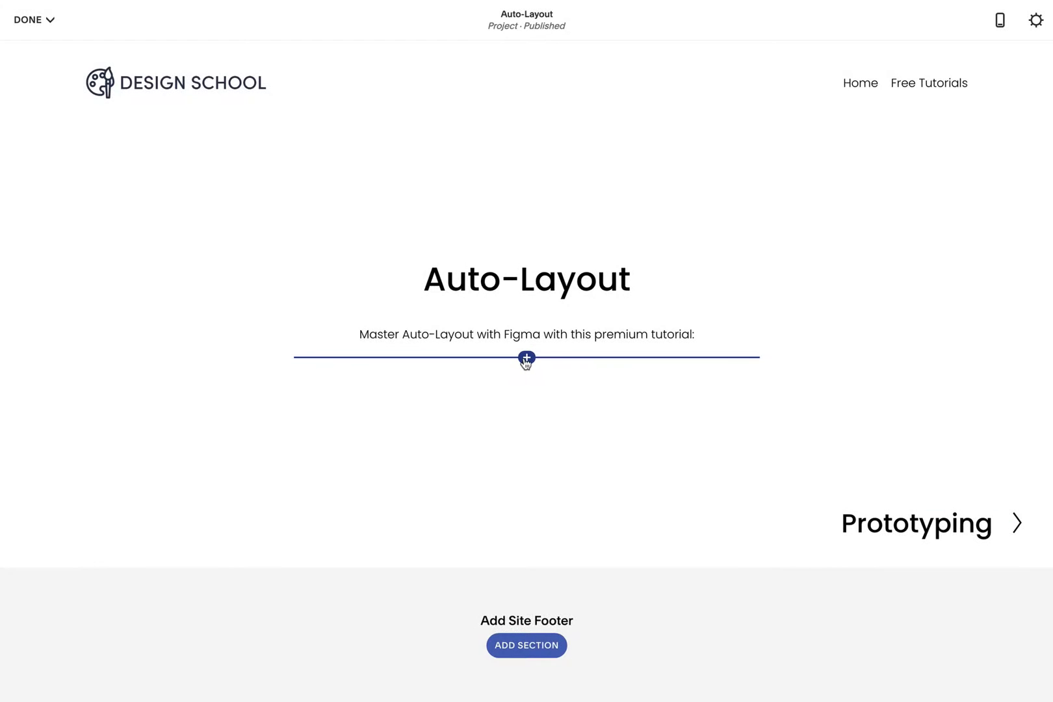
left_click(527, 358)
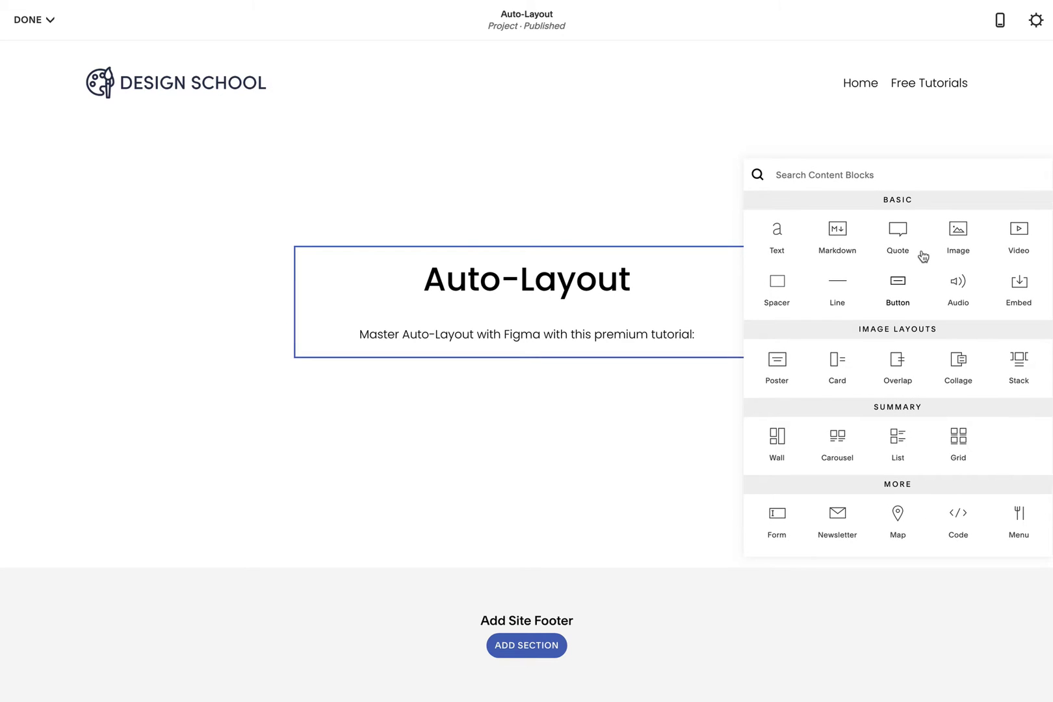
left_click(1018, 233)
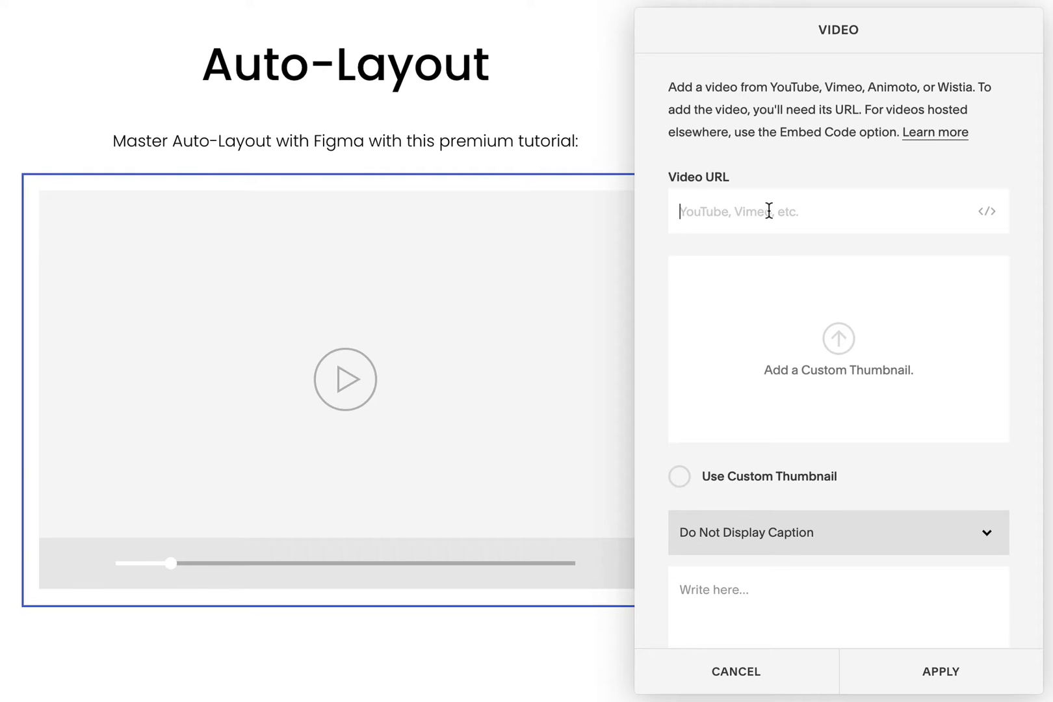
type("https://youtu.be/9K3r6ApcoD8")
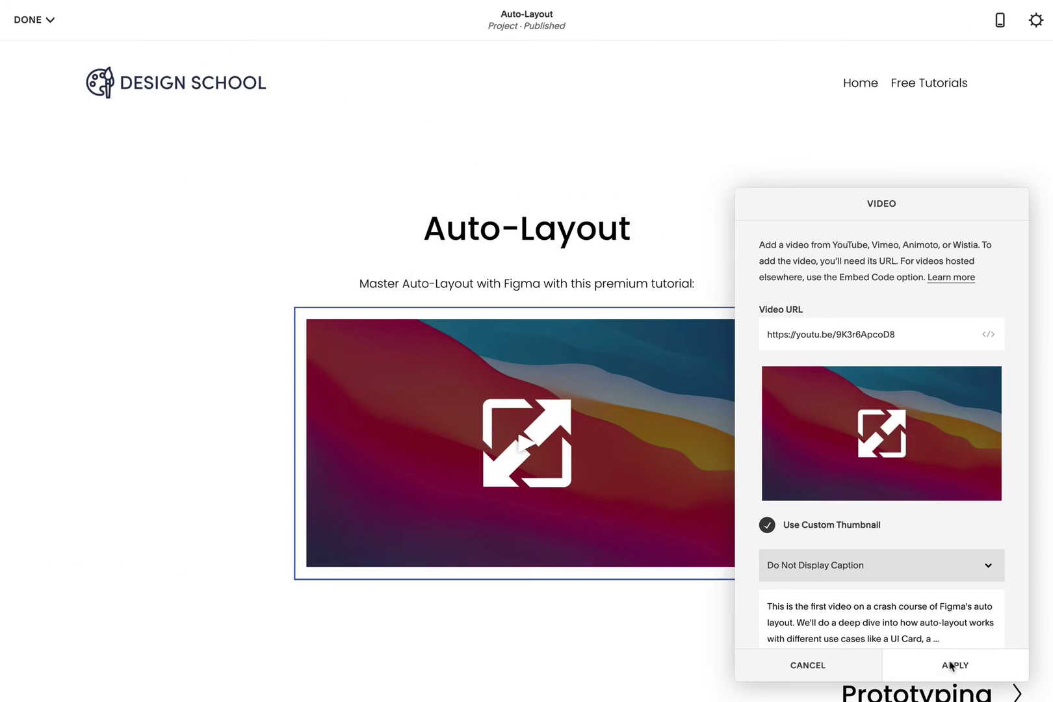
left_click(941, 671)
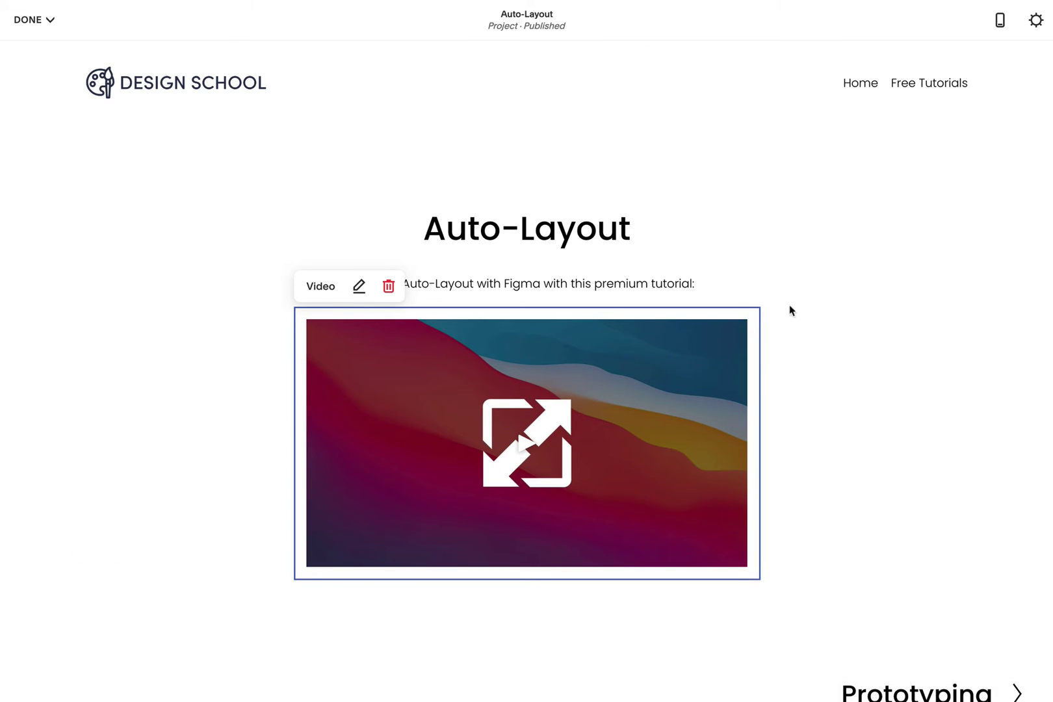
left_click(806, 244)
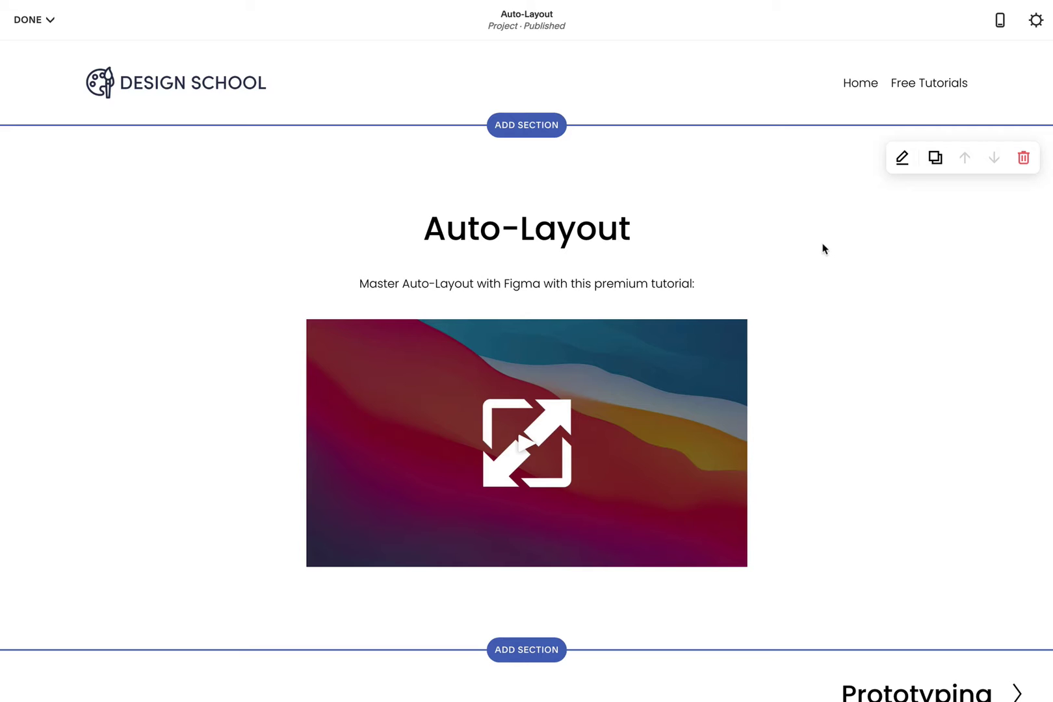
left_click(48, 21)
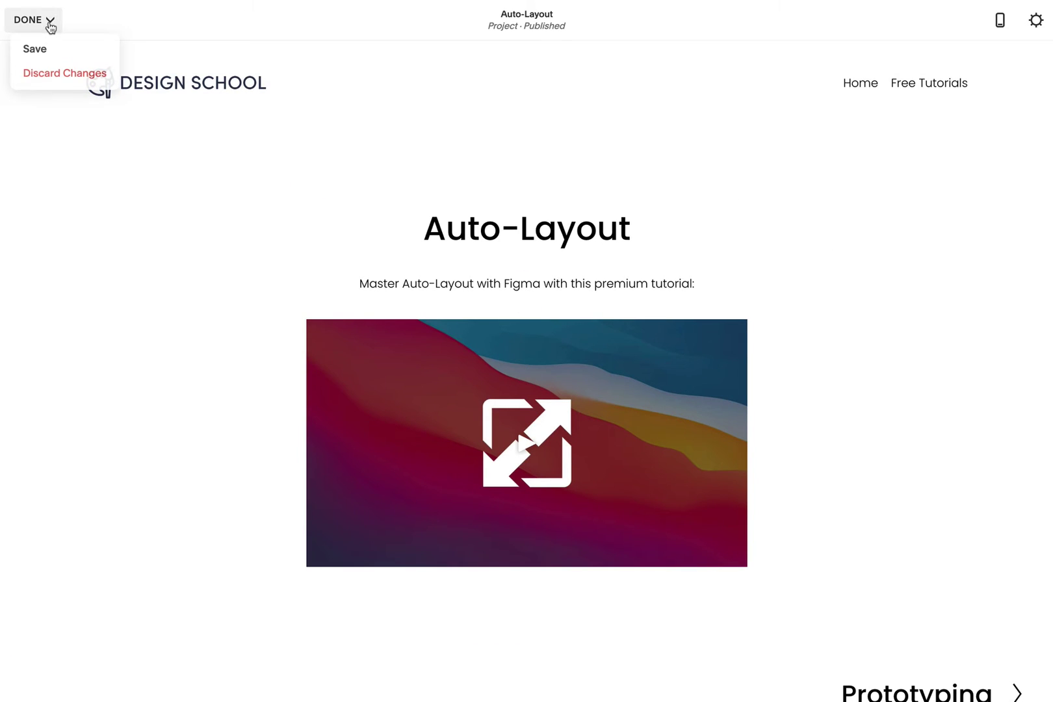
left_click(45, 49)
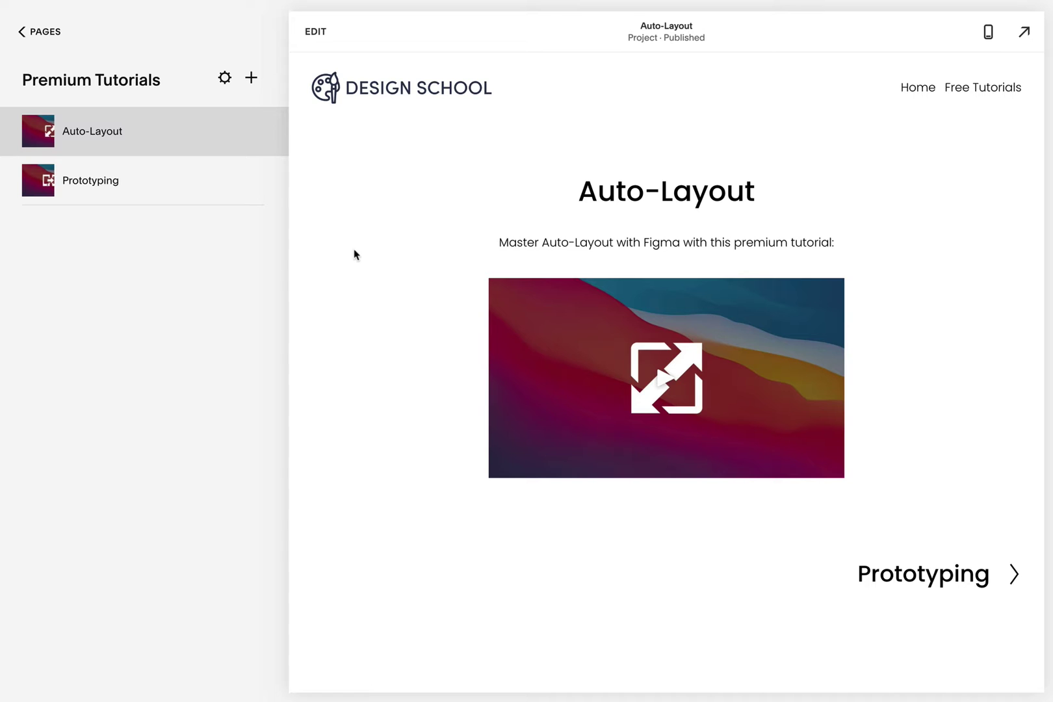
- Add a blank page named Support to the Members Only area
left_click(49, 33)
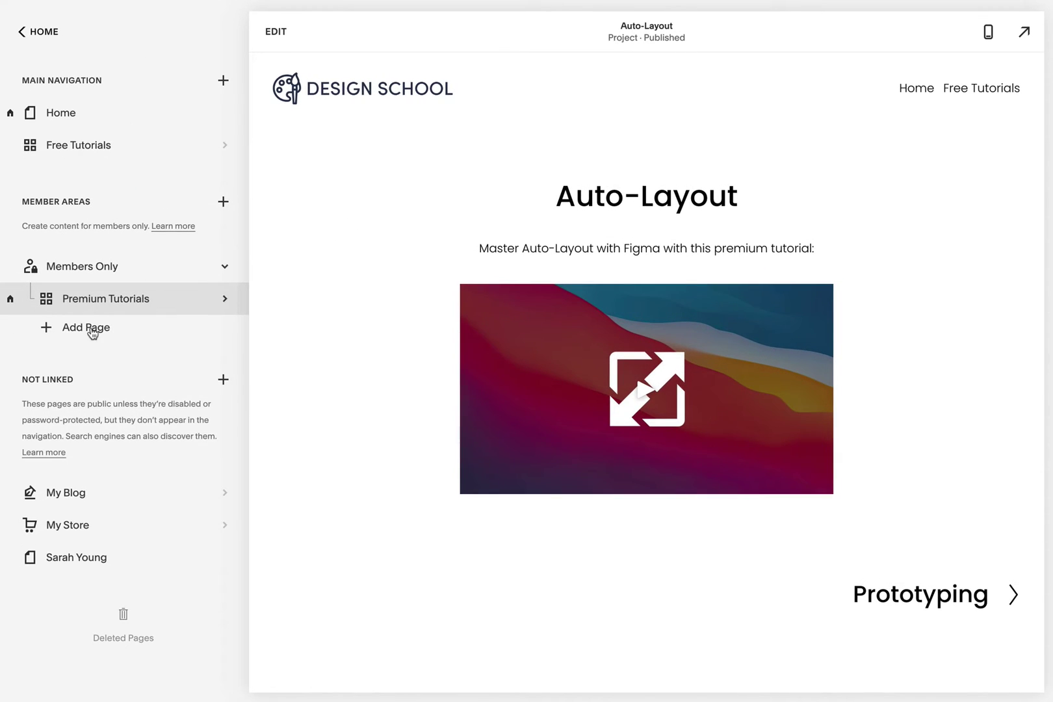
left_click(94, 330)
left_click(117, 338)
type("Suppo")
- Insert the Get in touch form section, retitle it 'How can we help?', and save
left_click(270, 32)
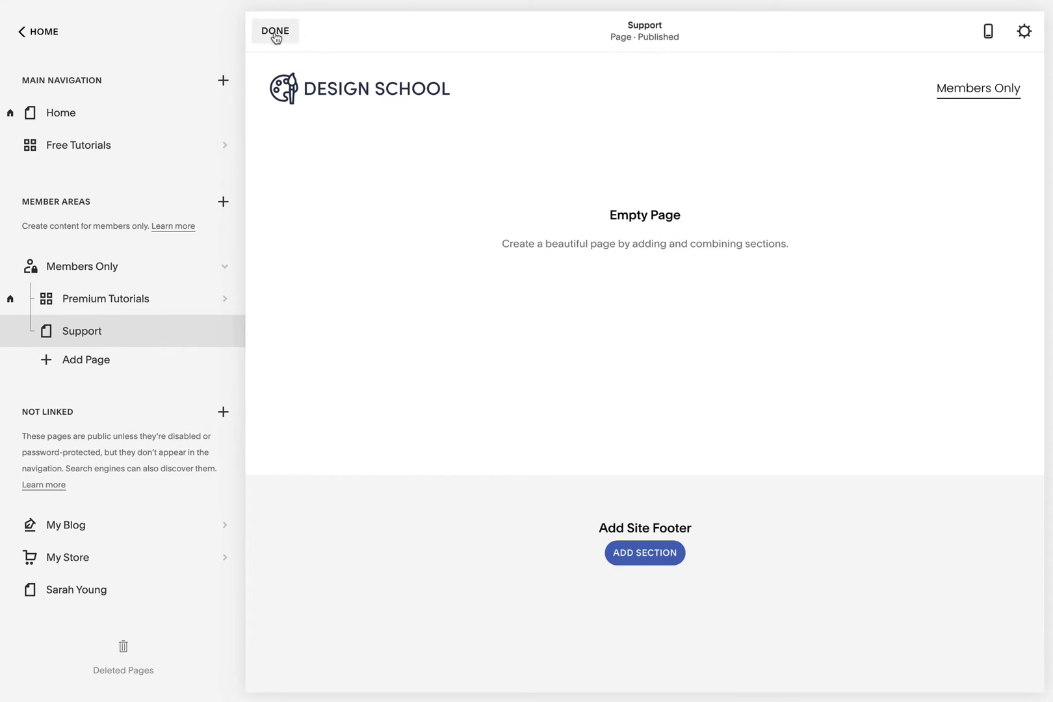
left_click(520, 228)
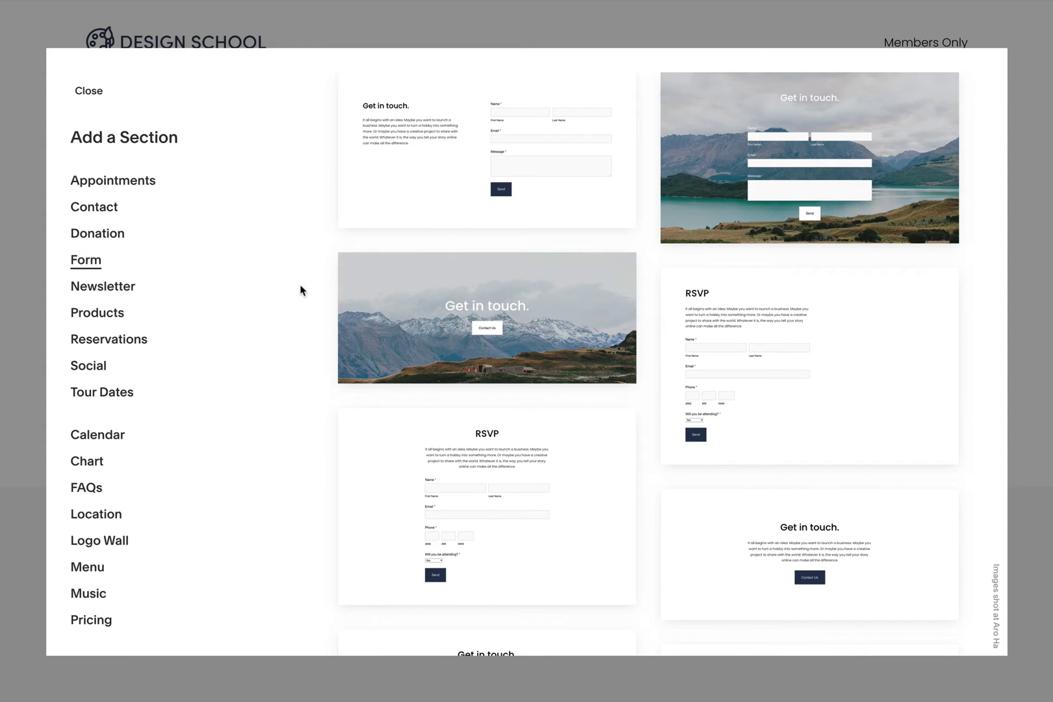
left_click(438, 168)
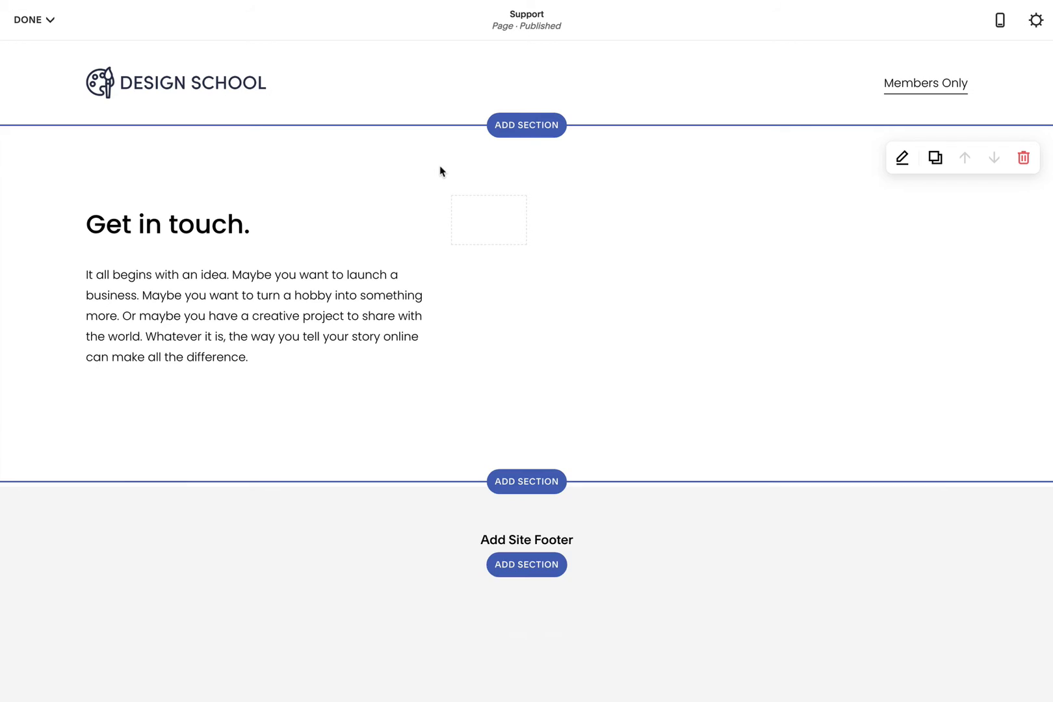
triple_click(229, 220)
type("How can we help?")
left_click(484, 285)
left_click(34, 20)
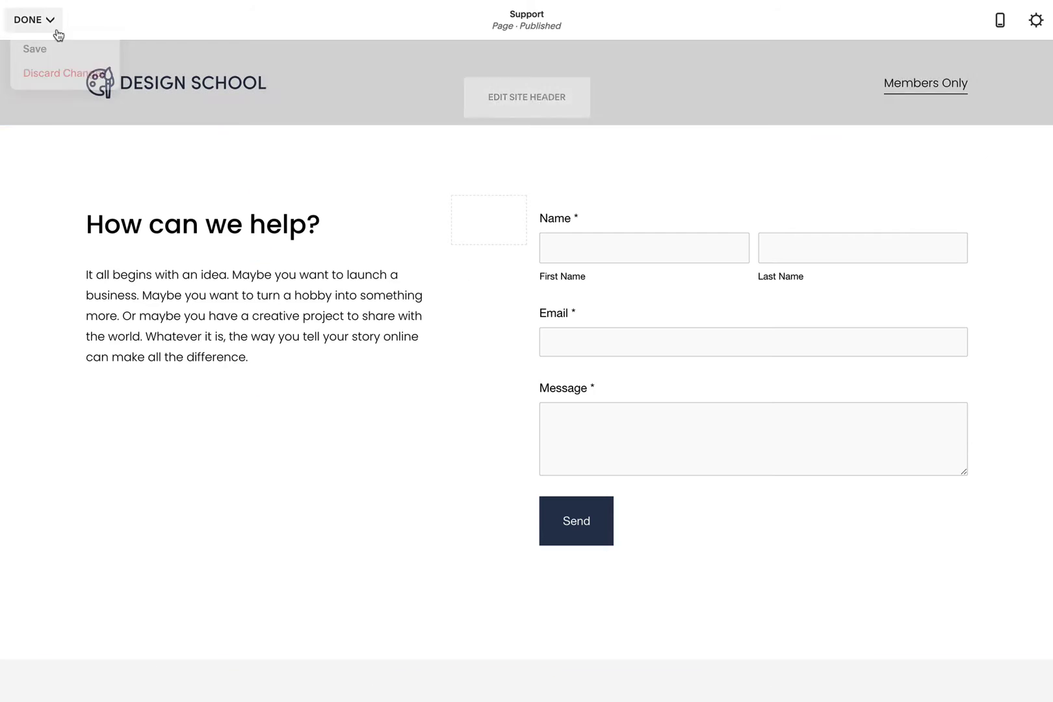
left_click(46, 50)
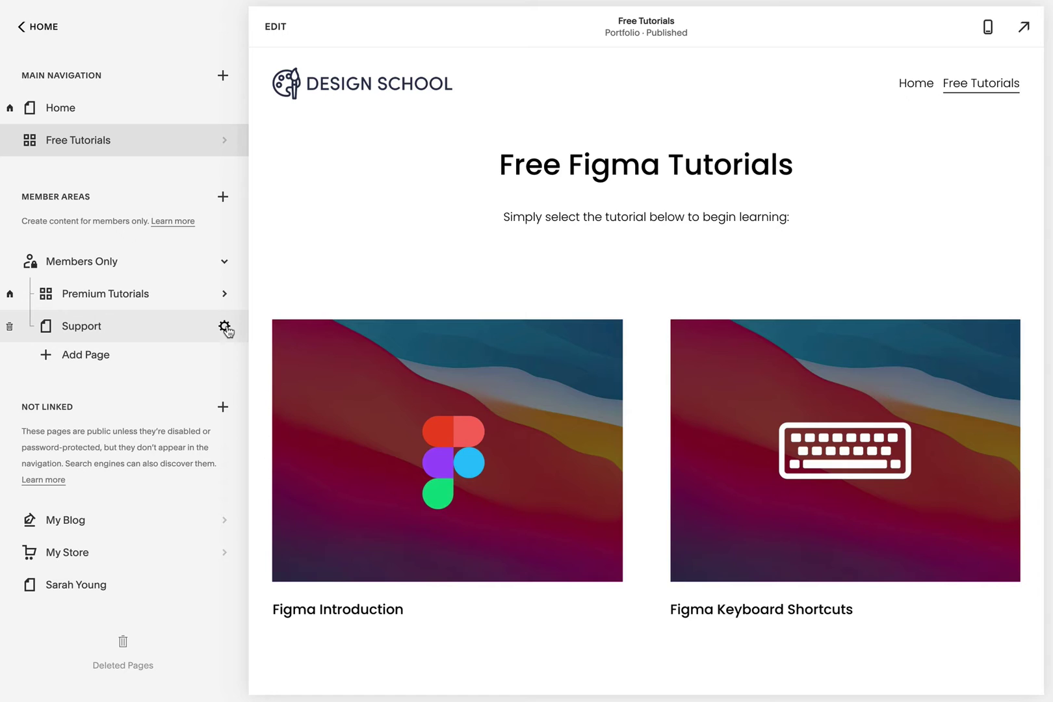
- Review the Support page's general settings, then open the Premium Tutorials page list
left_click(225, 327)
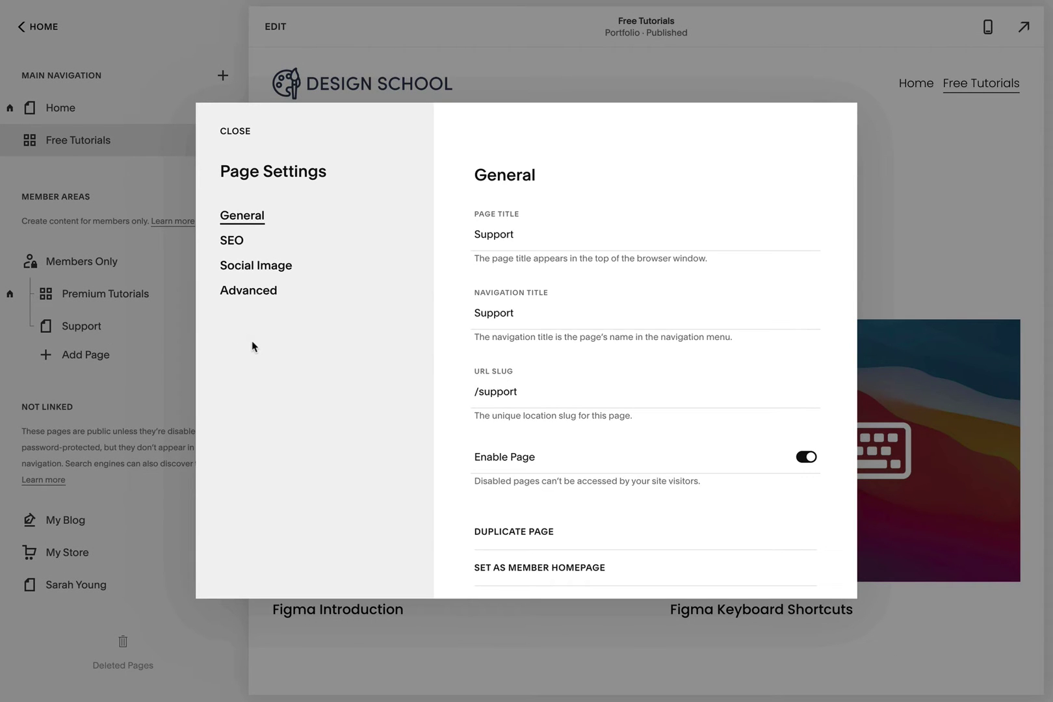
scroll(682, 529, "down", 2)
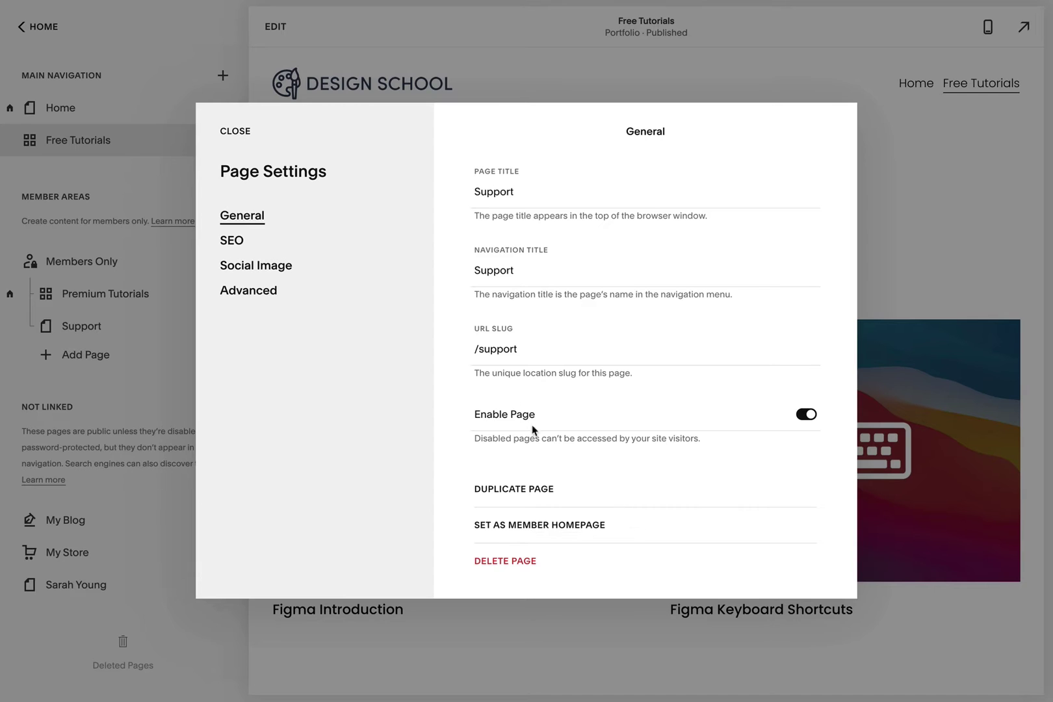
left_click(231, 130)
left_click(164, 295)
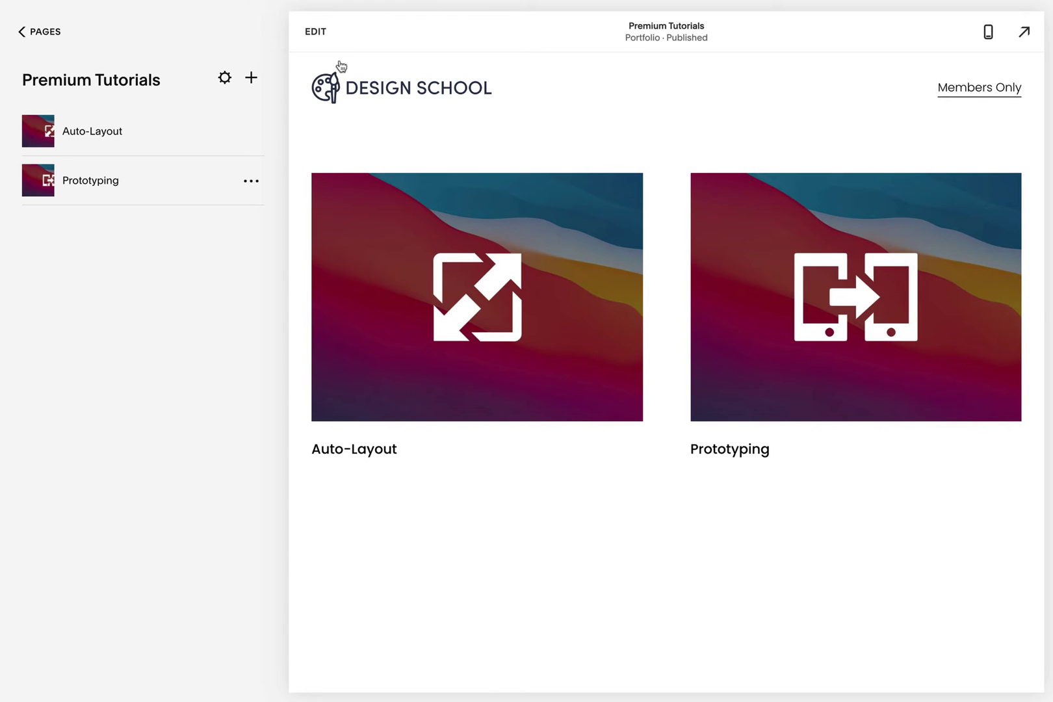
- Add a centered text section headed 'Premium Figma Tutorials' with the learning prompt above the grid
left_click(315, 33)
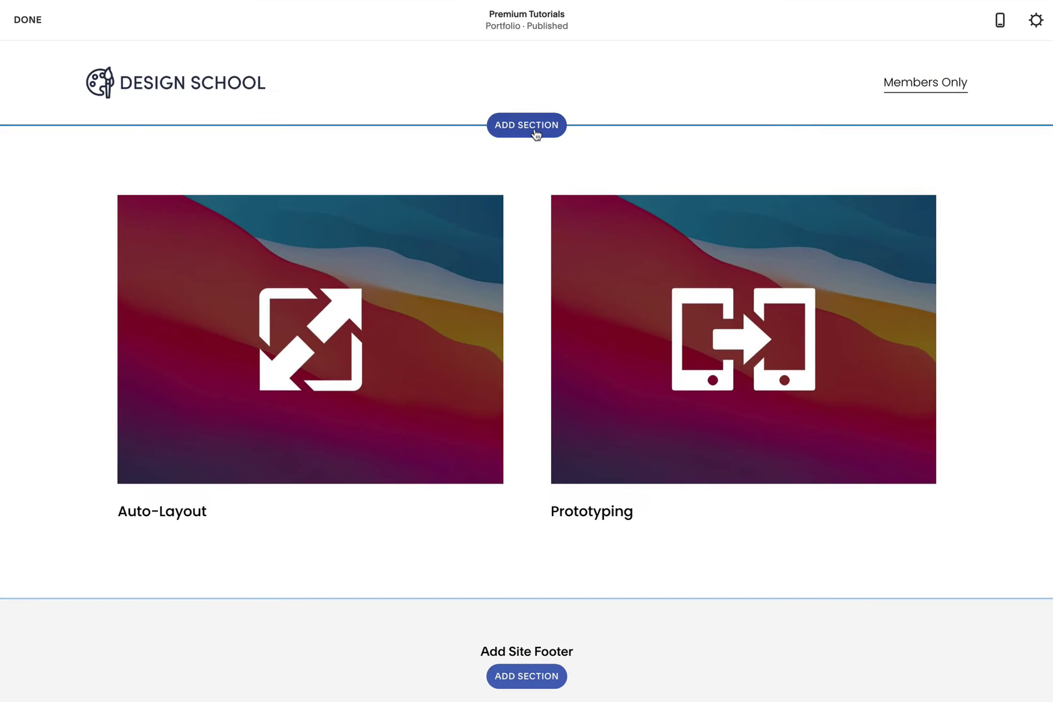
left_click(535, 133)
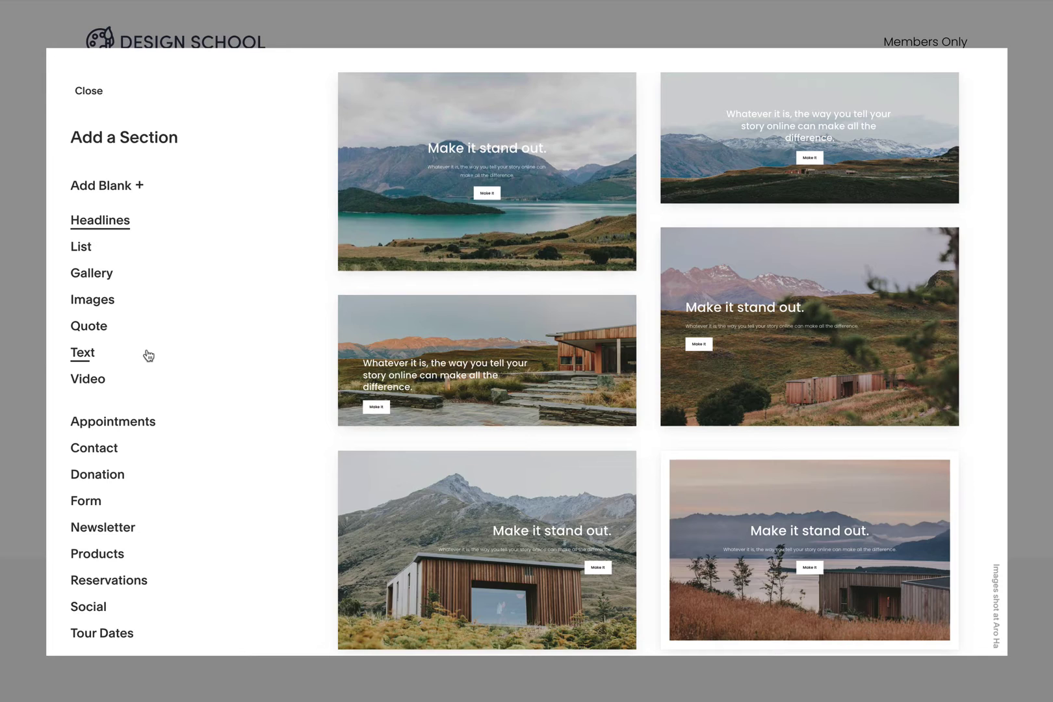
left_click(151, 356)
scroll(477, 403, "down", 5)
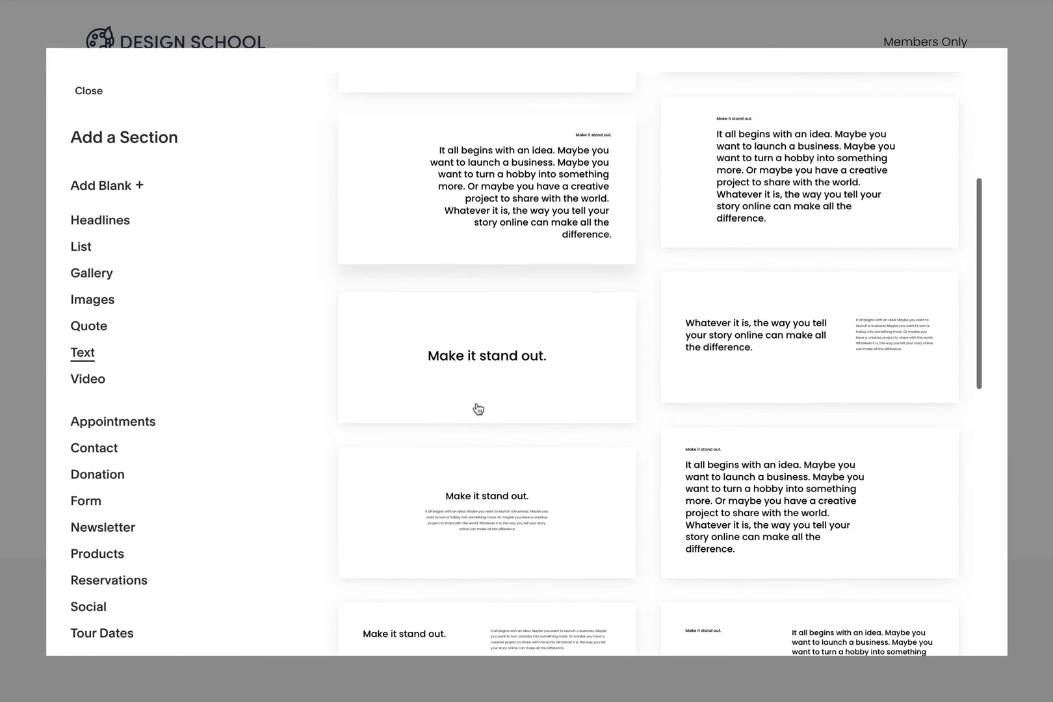
left_click(492, 509)
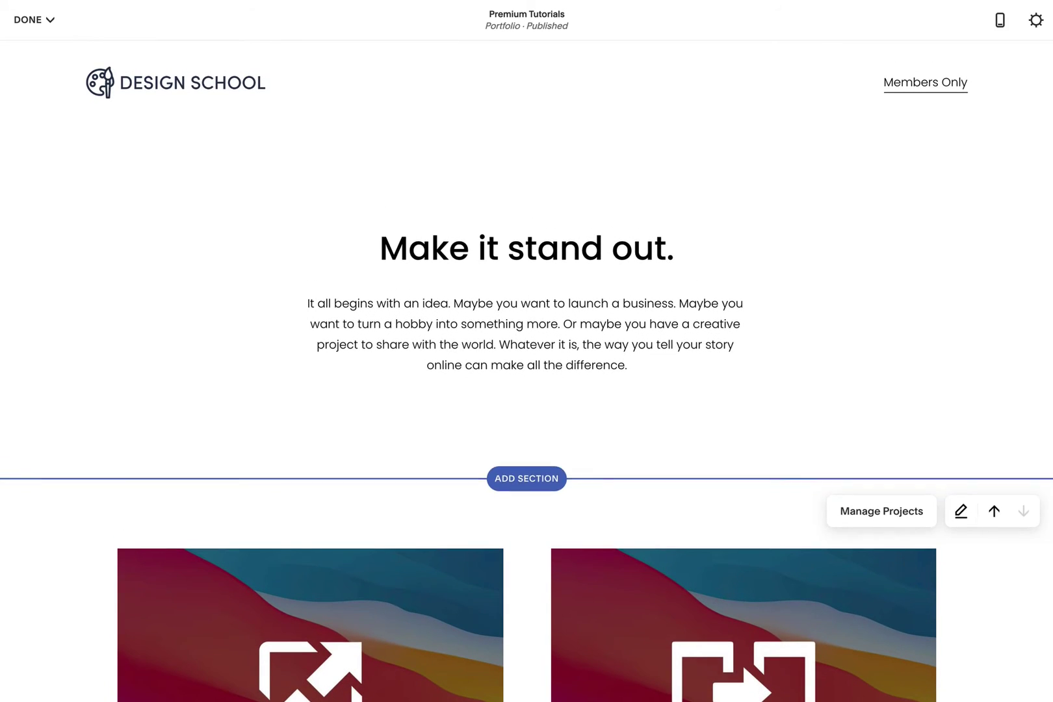
triple_click(572, 253)
type("Premium Figma Tutorials")
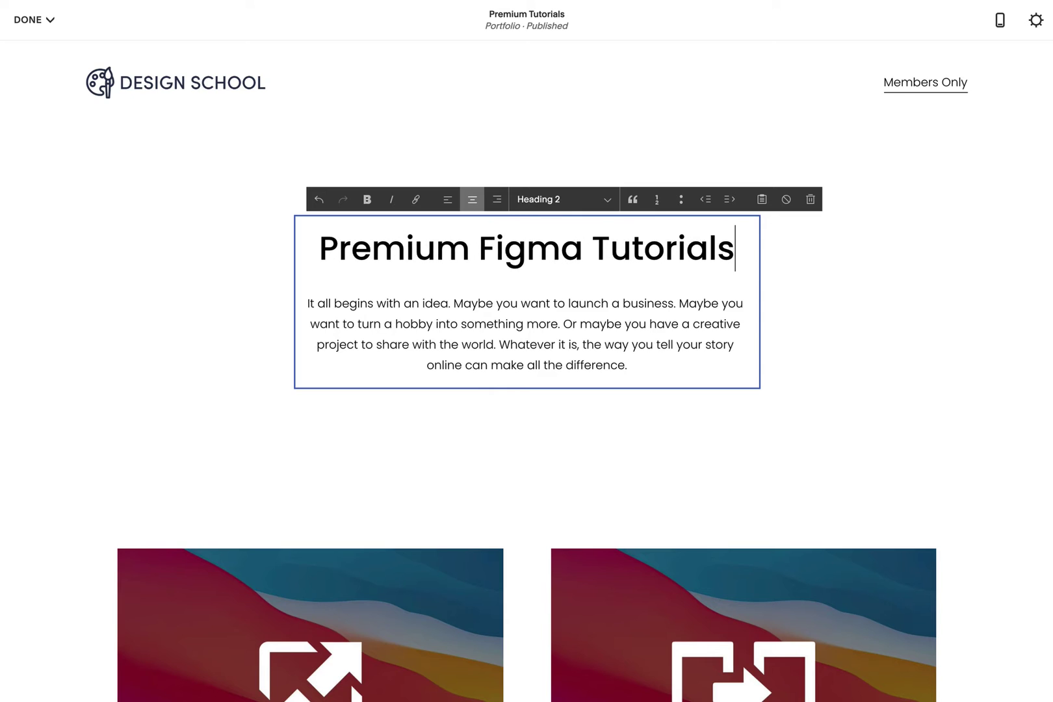
left_click_drag(633, 367, 313, 298)
type("Select the advanced tutorial below to begin learning:")
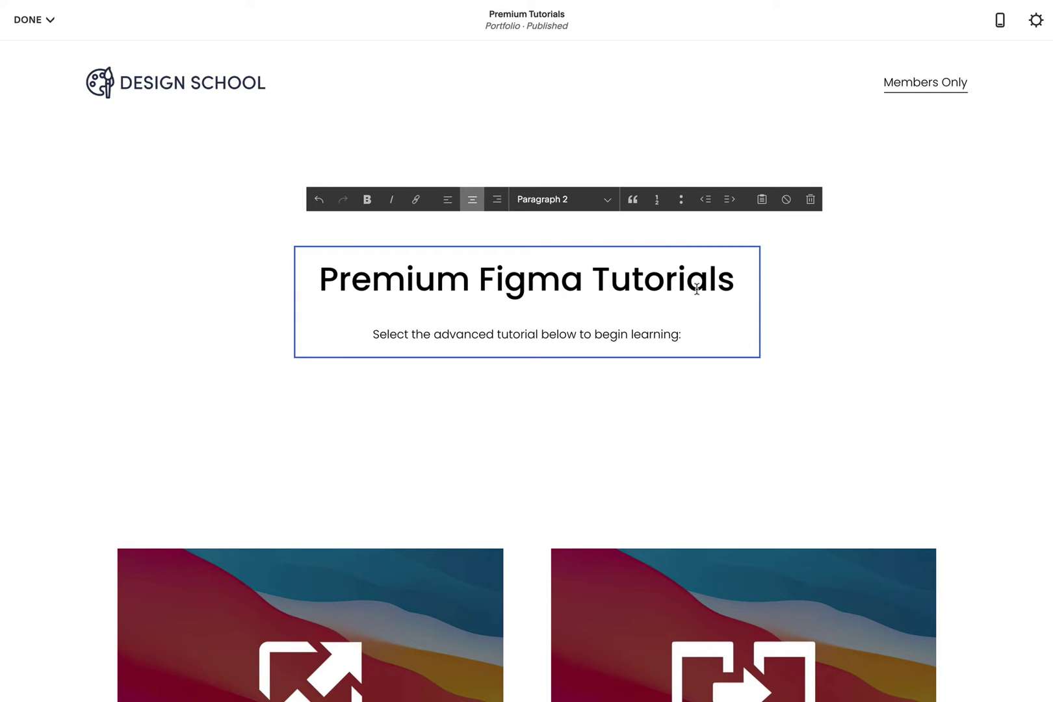
left_click(871, 295)
- Set the new section's height to small and save the page
left_click(901, 159)
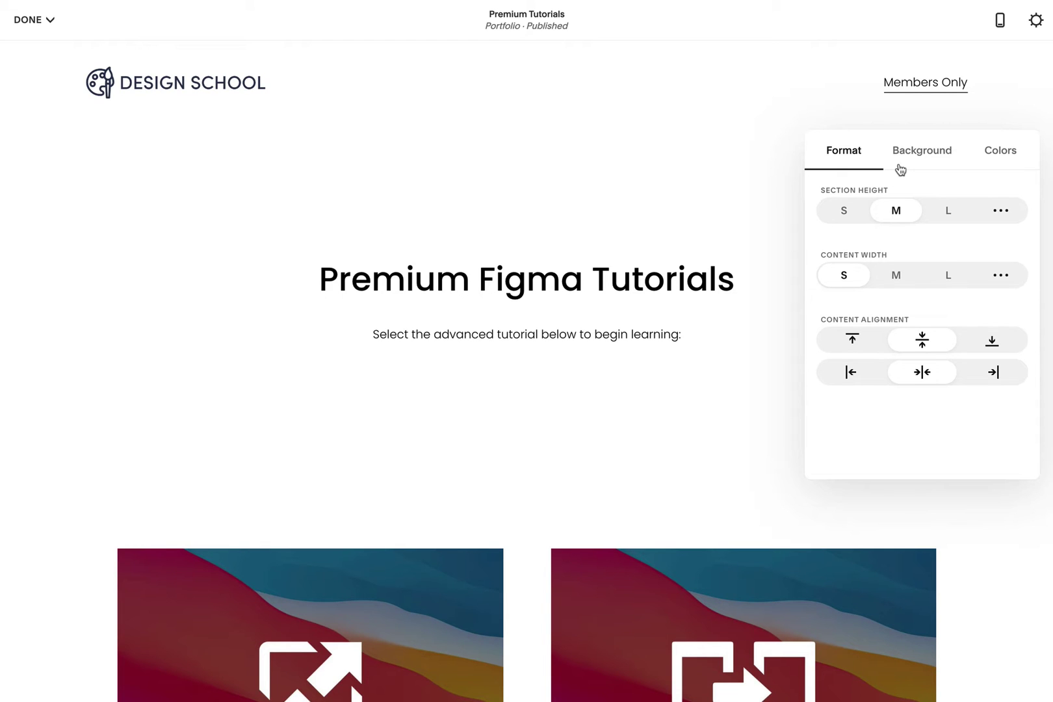
left_click(843, 212)
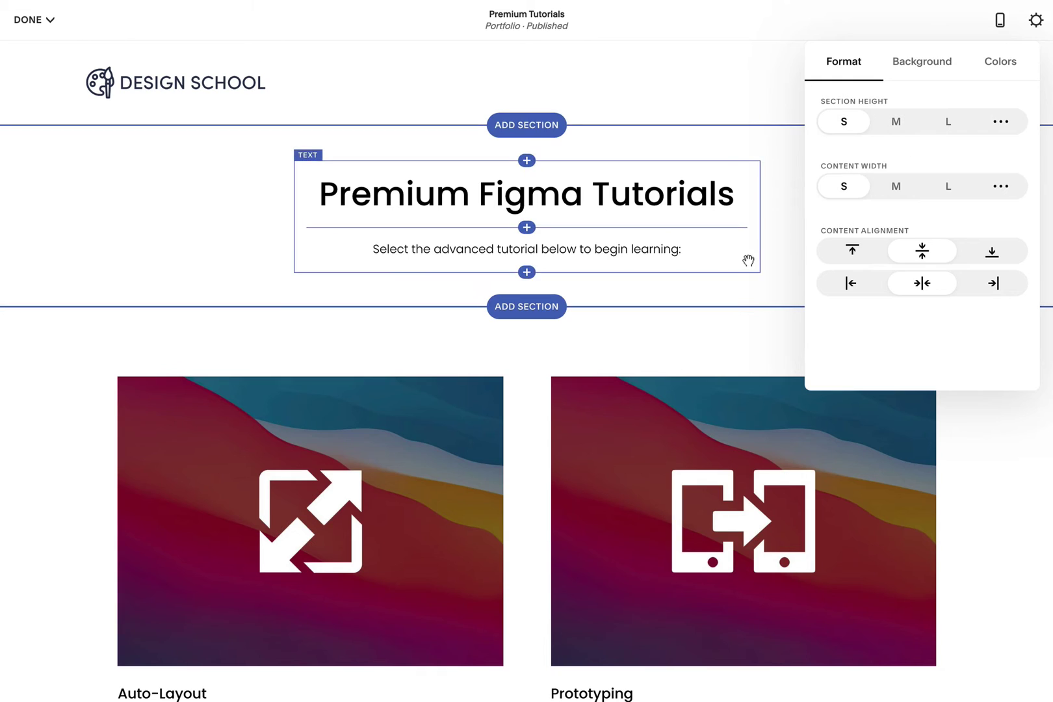
left_click(781, 257)
left_click(33, 19)
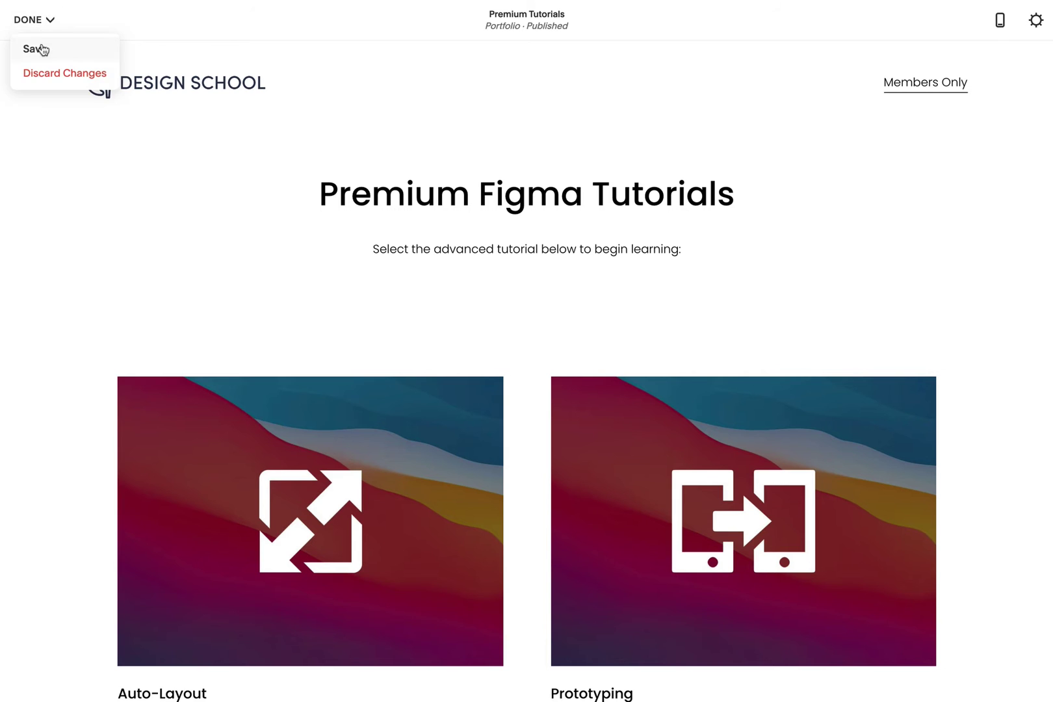
left_click(39, 45)
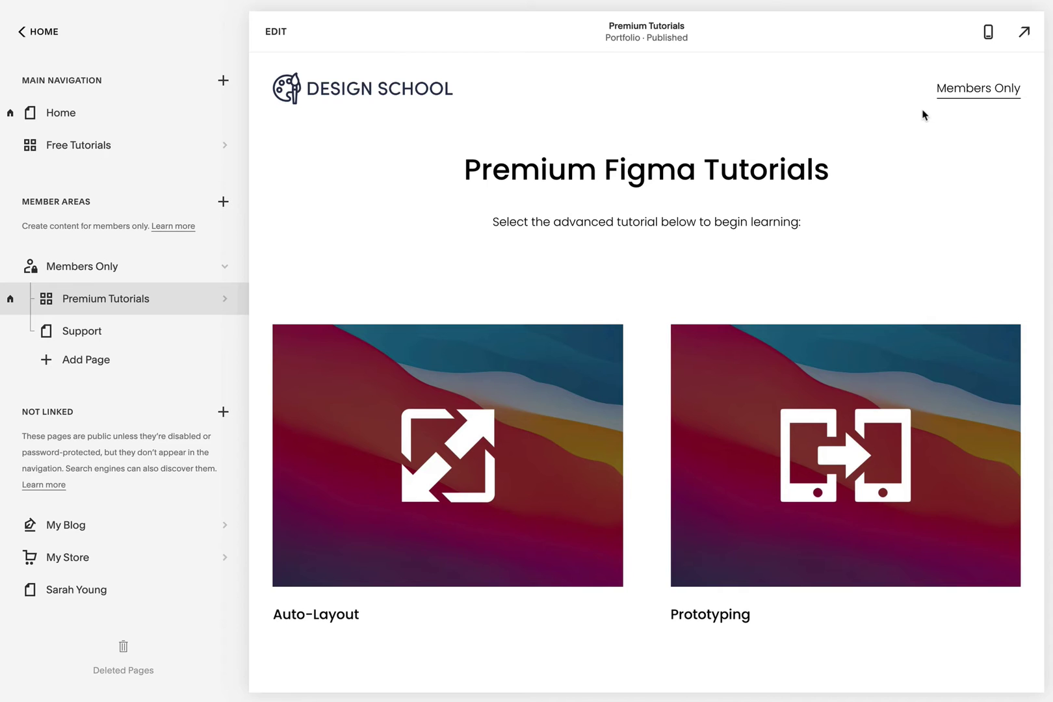
- Turn on a site header button and label it Unlock Premium
mouse_move(961, 89)
left_click(99, 111)
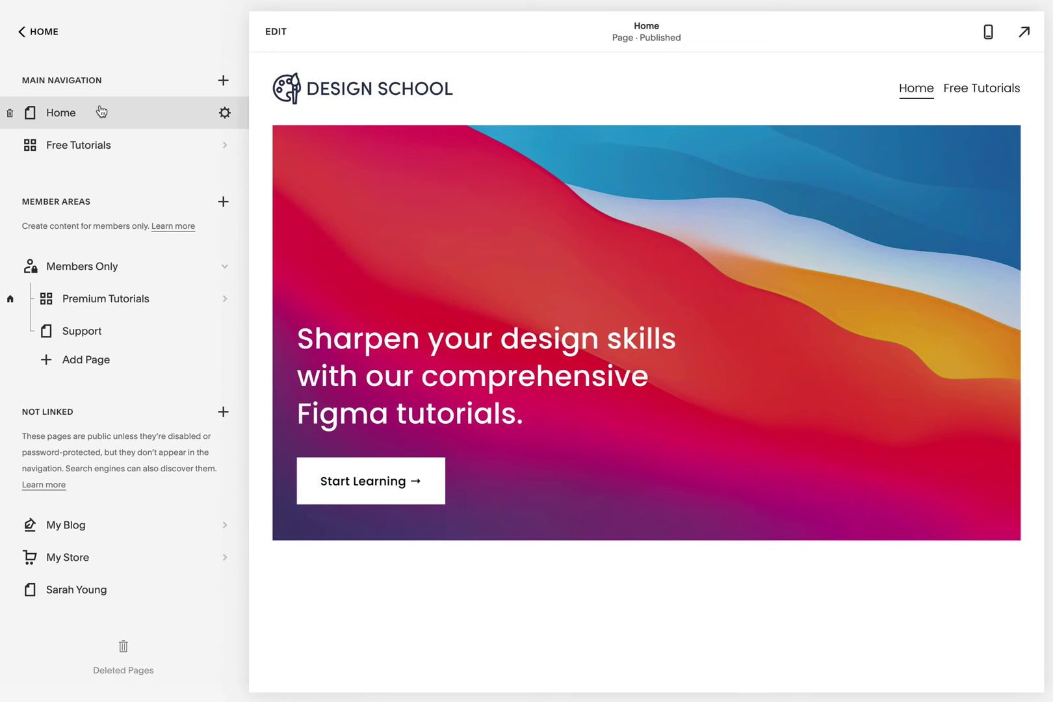
left_click(276, 33)
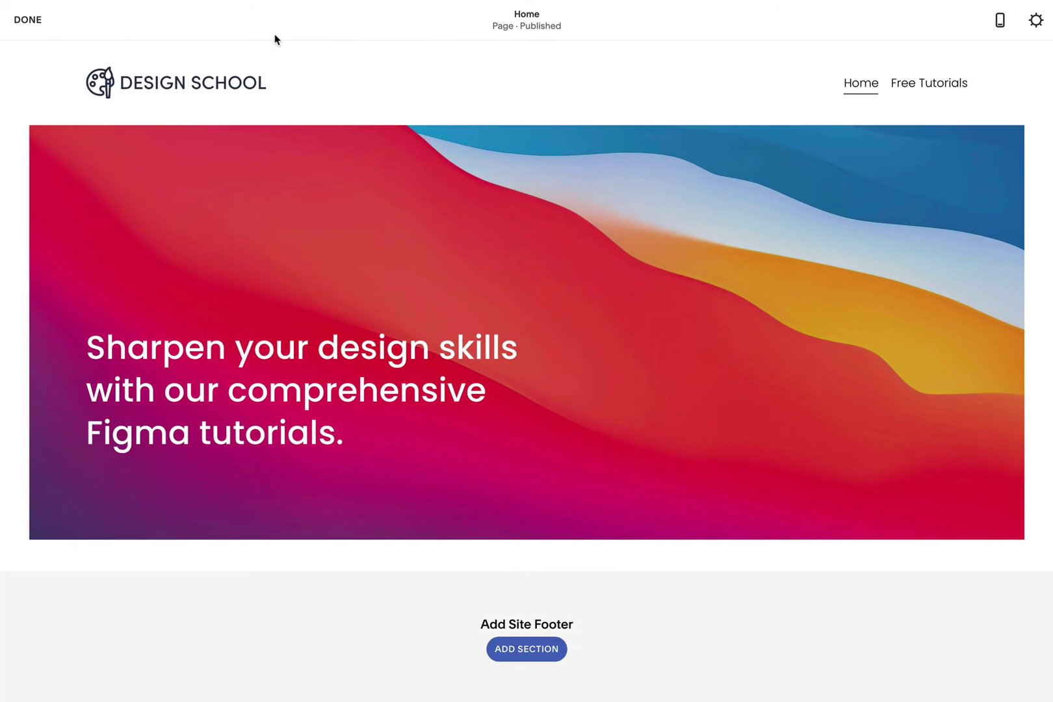
left_click(524, 88)
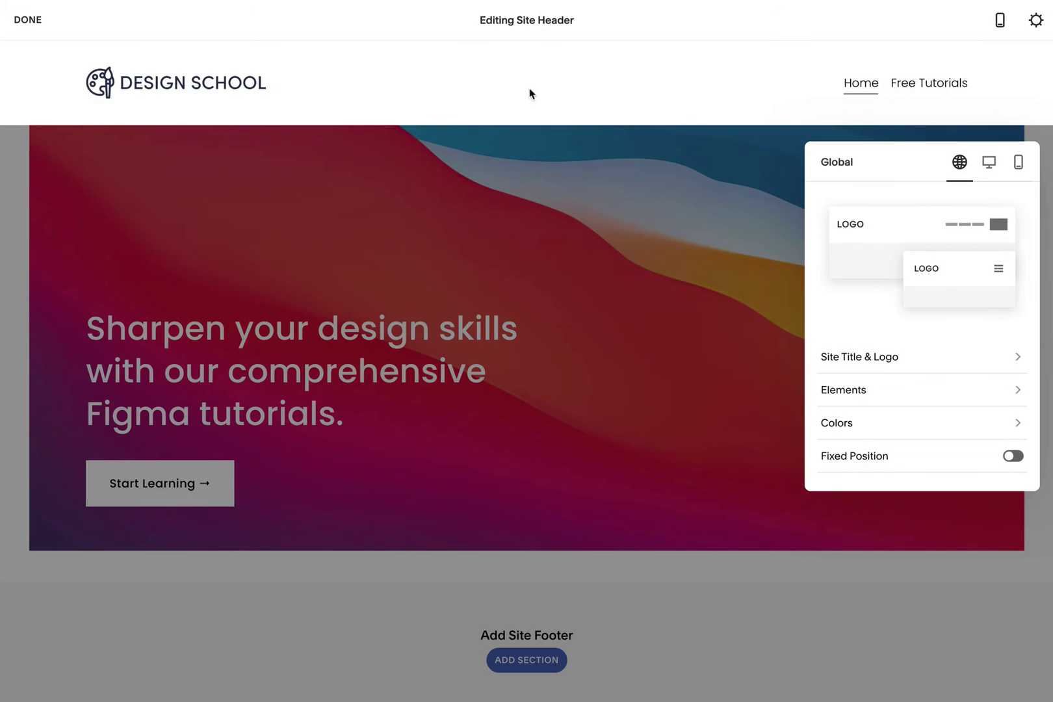
left_click(967, 393)
left_click(1018, 201)
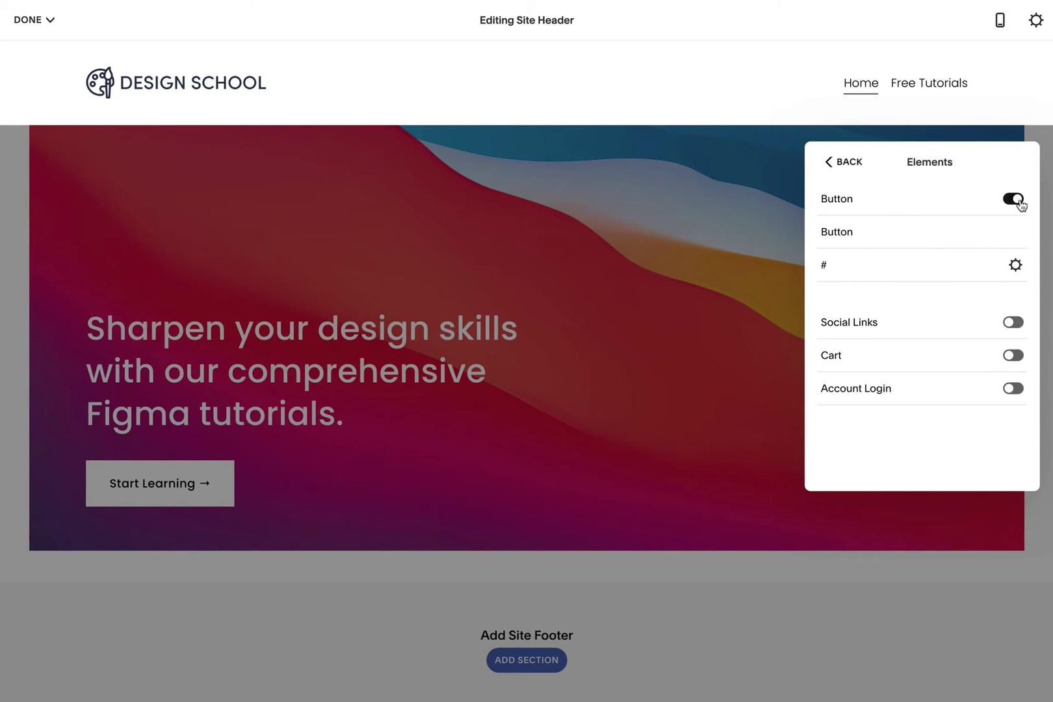
double_click(858, 233)
type("🔐 Unlock Premium")
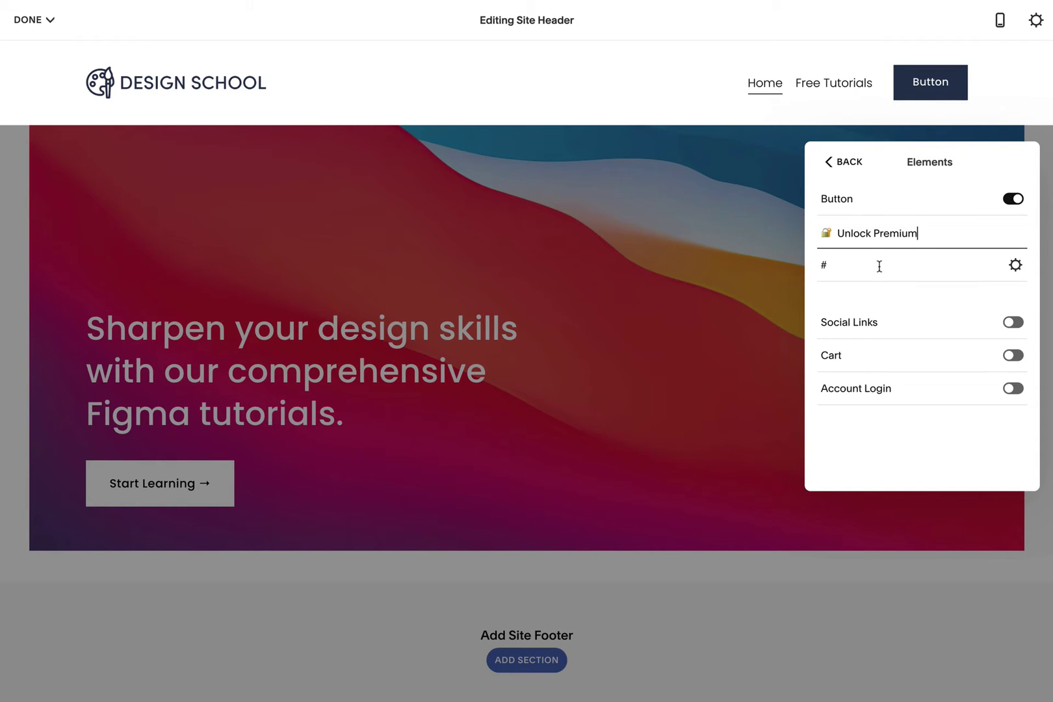
- Link the Unlock Premium button to the Premium Tutorials page
left_click(1015, 265)
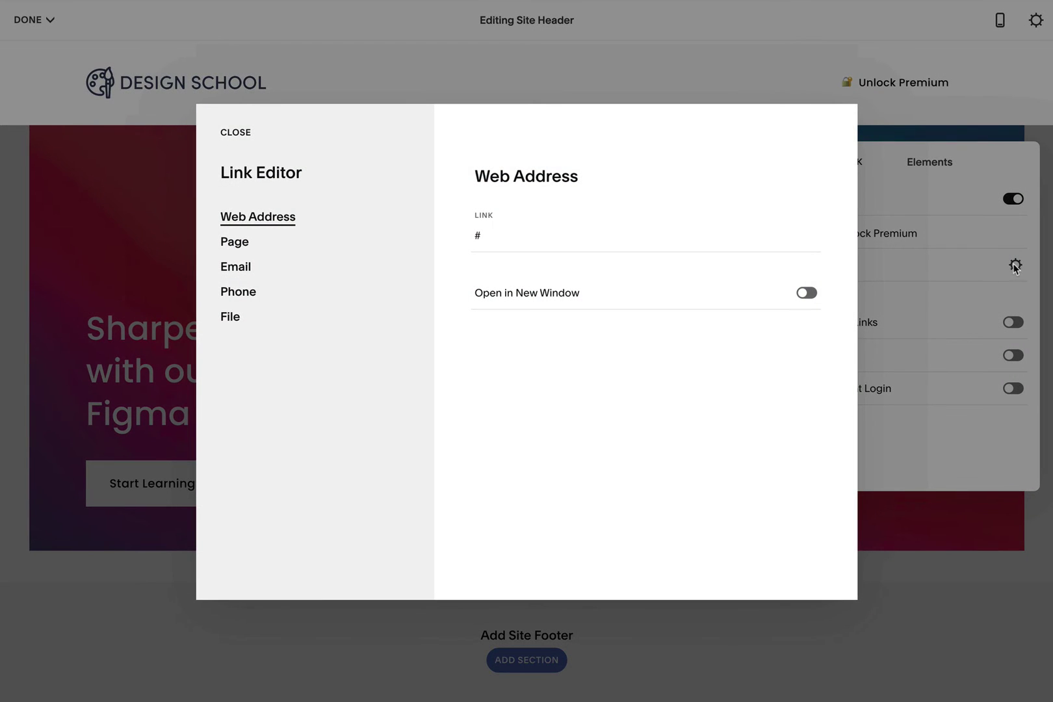
left_click(544, 238)
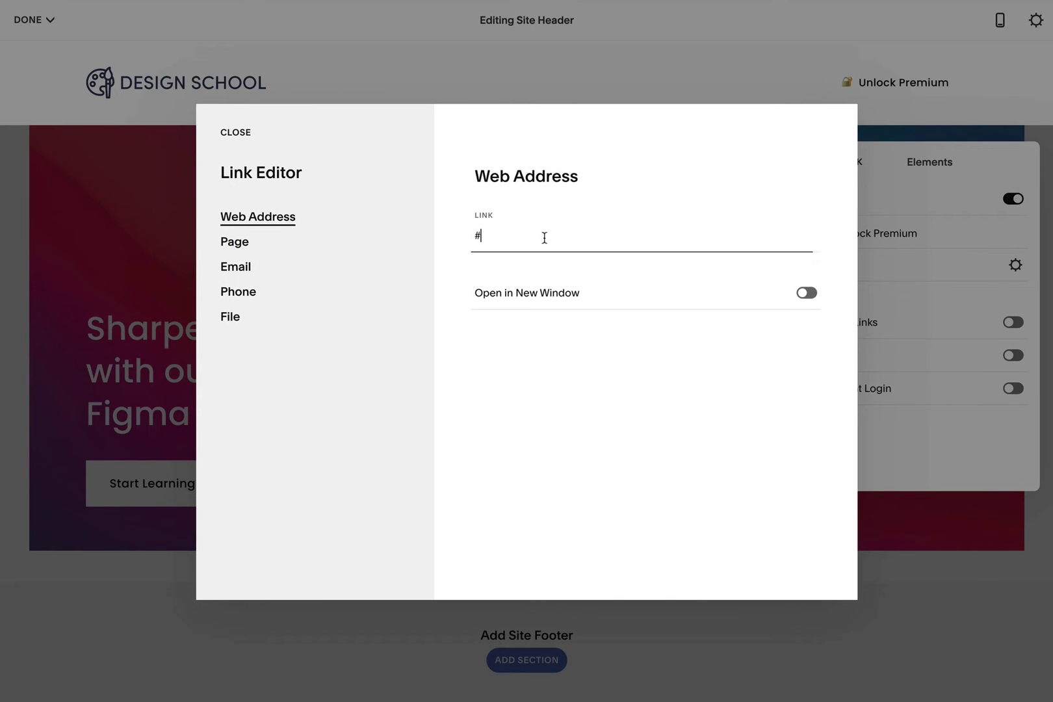
key("BackSpace")
left_click(286, 244)
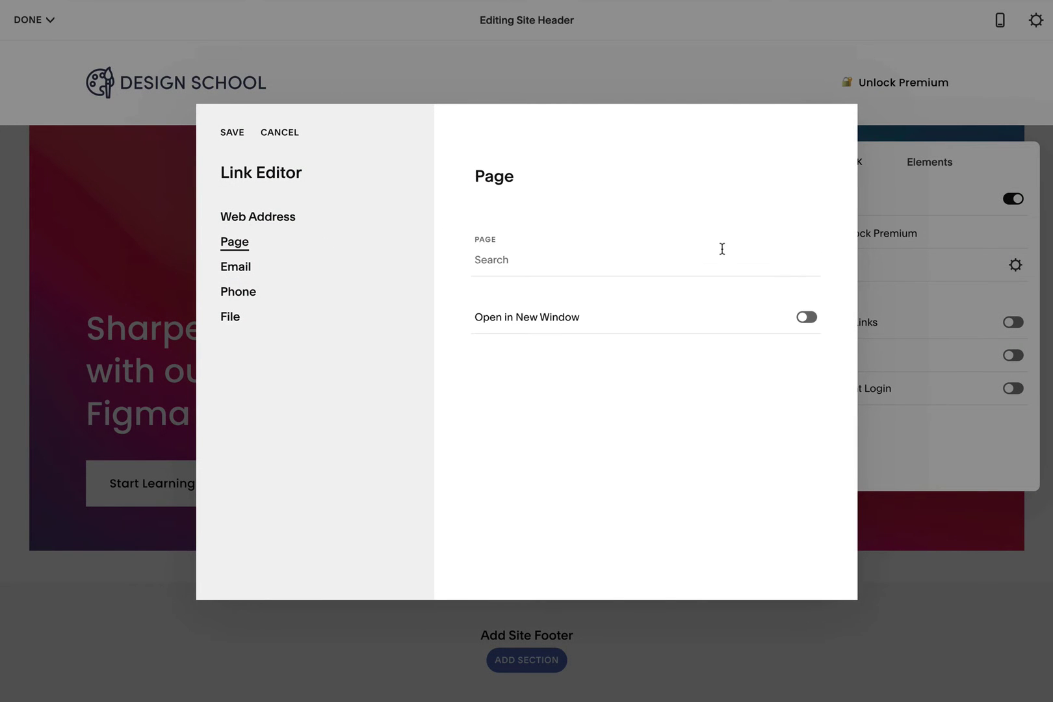
left_click(719, 251)
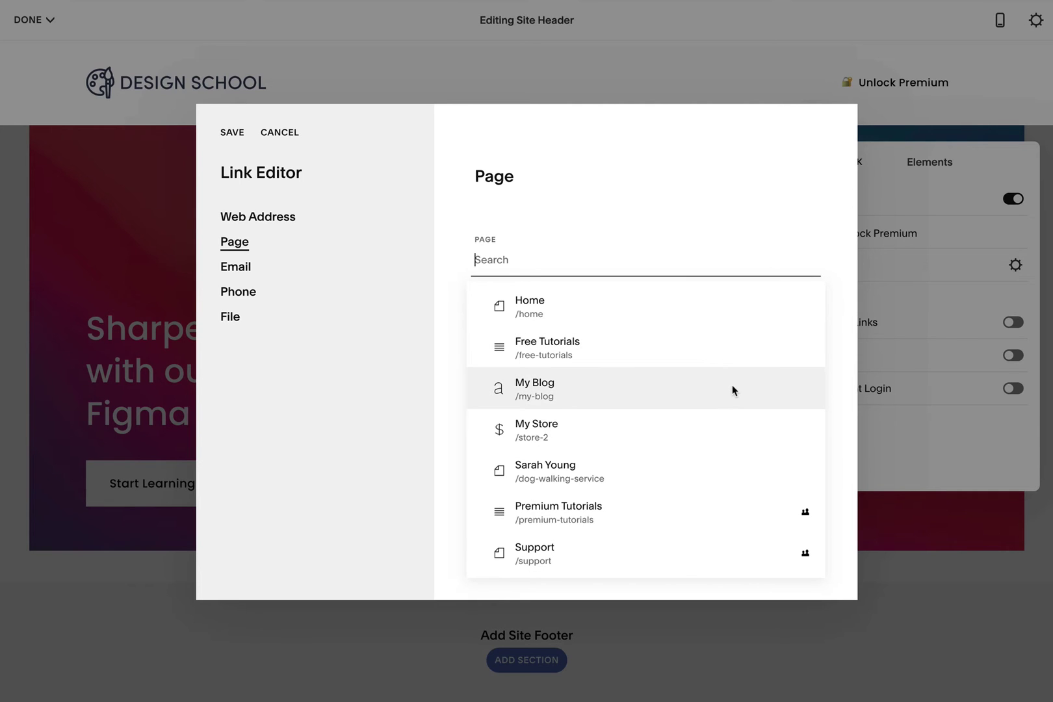
left_click(665, 505)
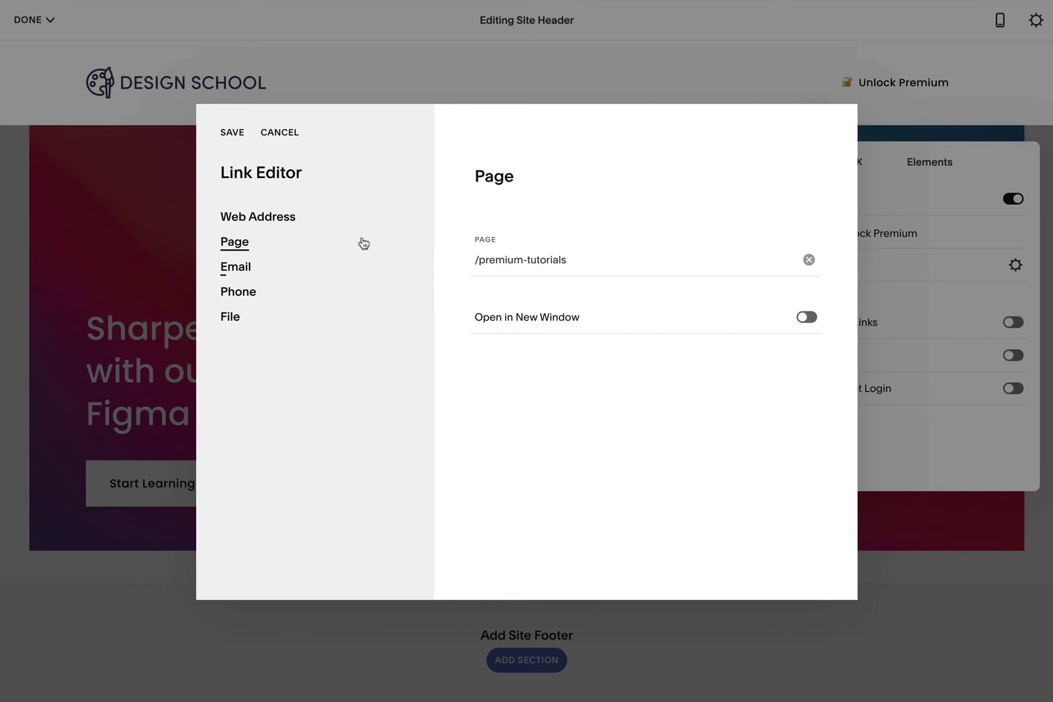
left_click(231, 134)
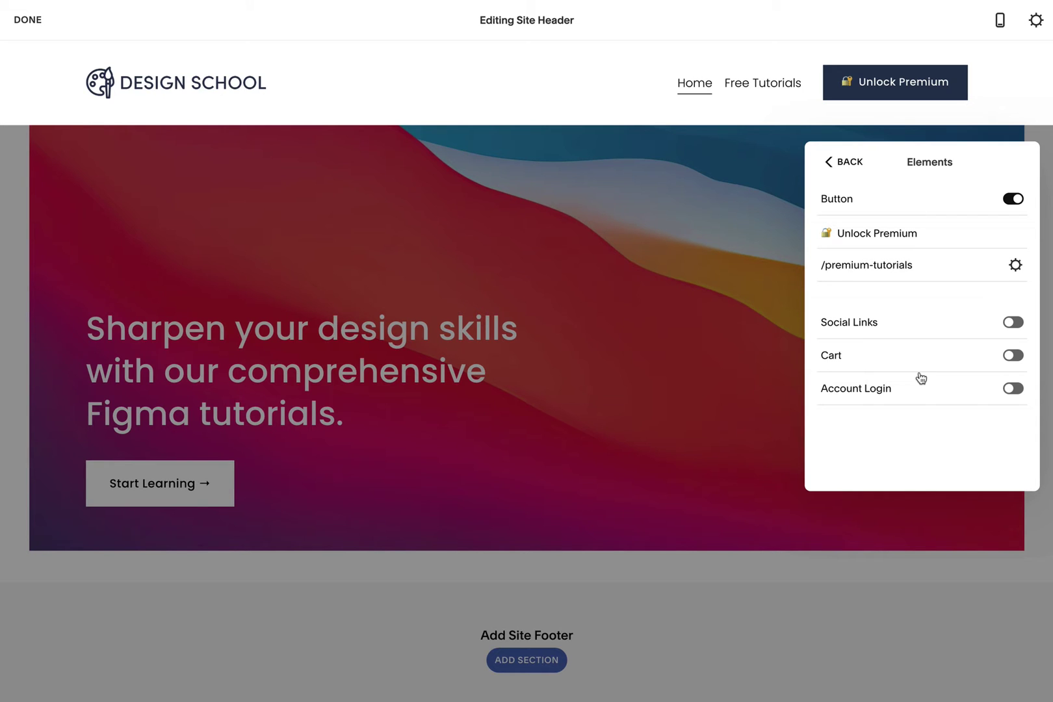
- Enable the account Login link in the header and finish header editing
left_click(1011, 389)
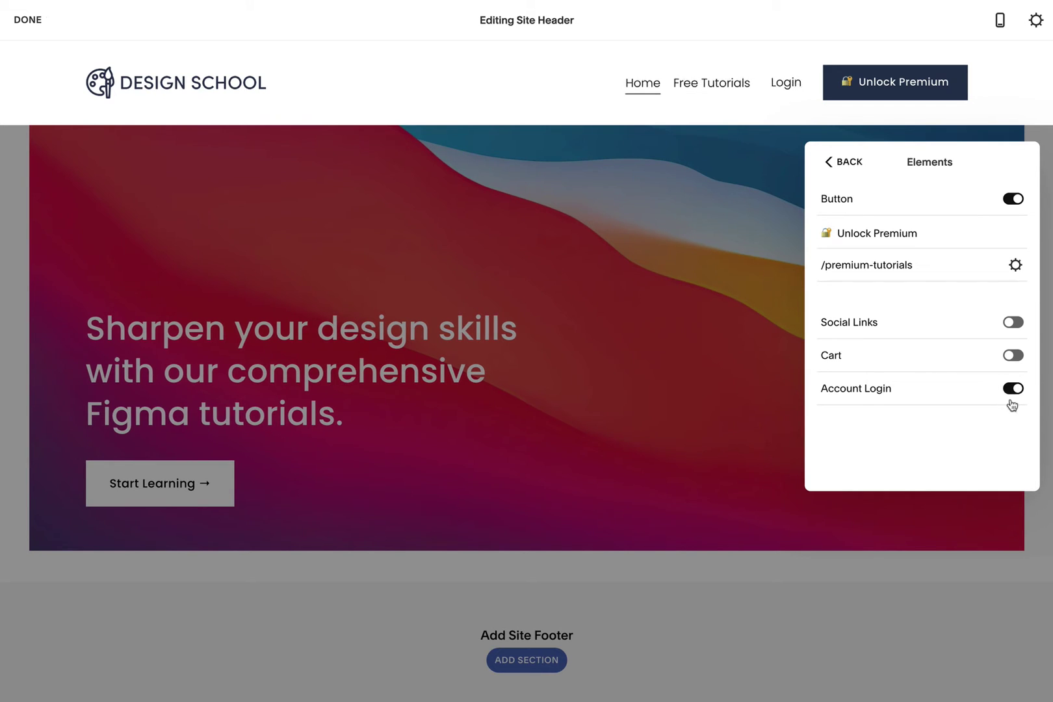
left_click(847, 162)
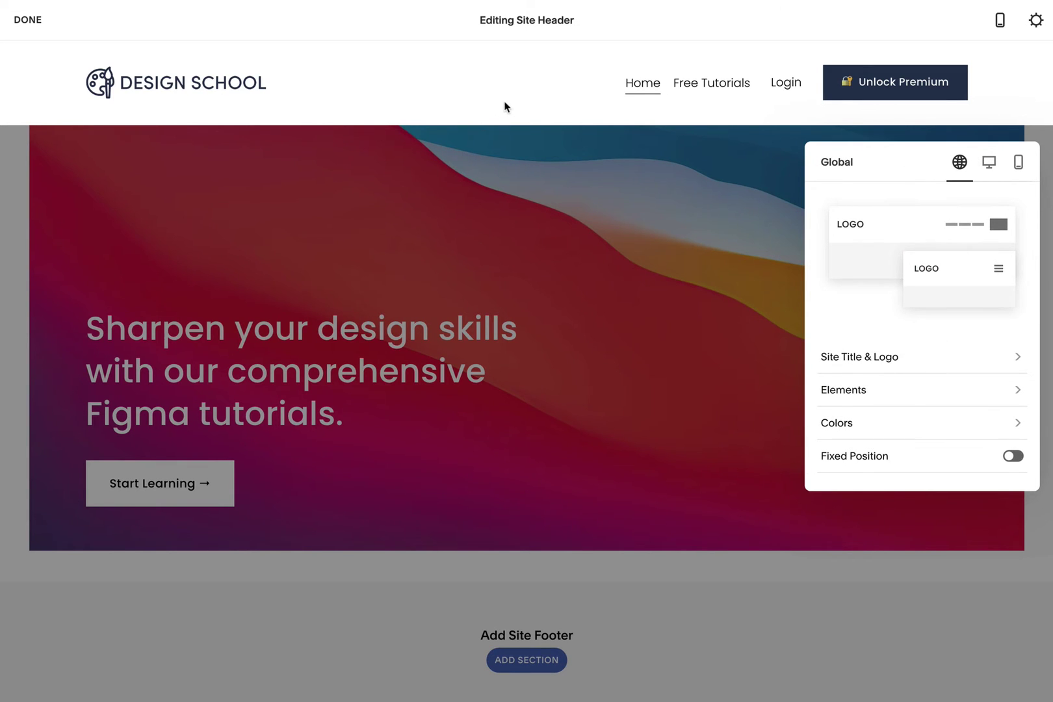
key("Escape")
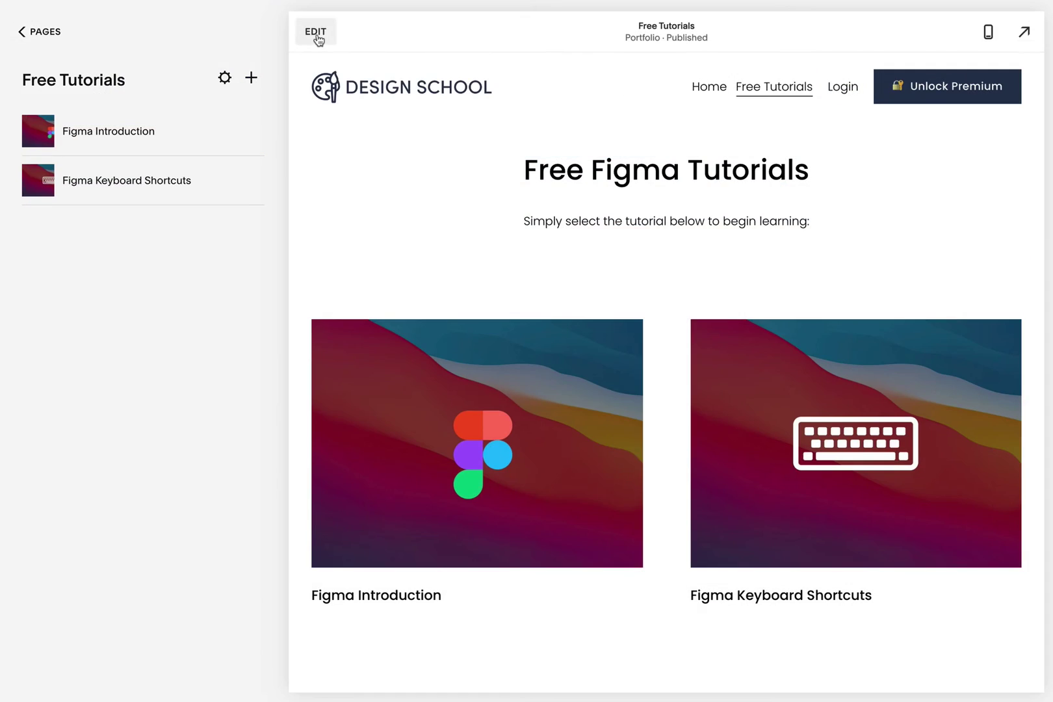
- On the Free Tutorials page, add a text-only section for the Premium Tutorials heading
left_click(315, 35)
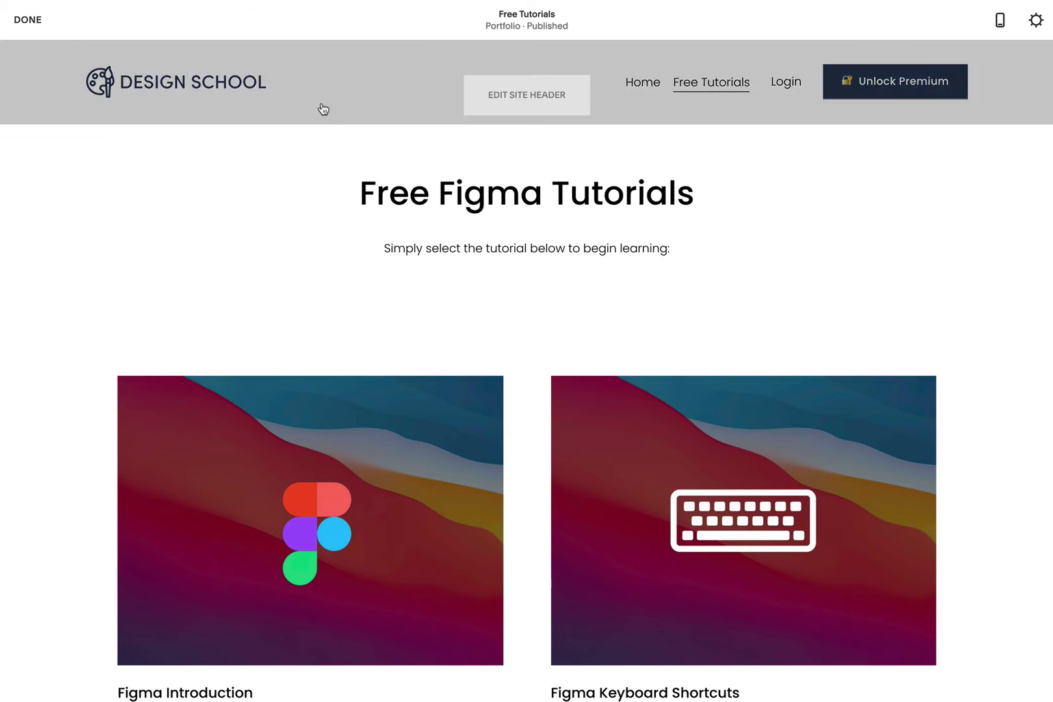
scroll(549, 364, "down", 4)
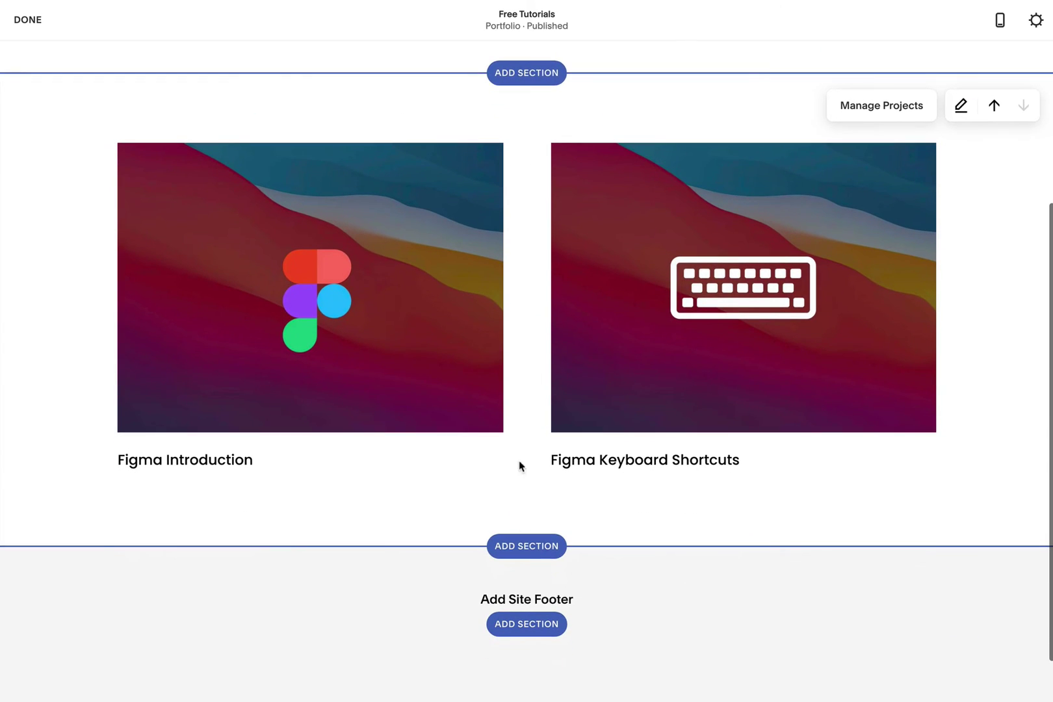
left_click(539, 547)
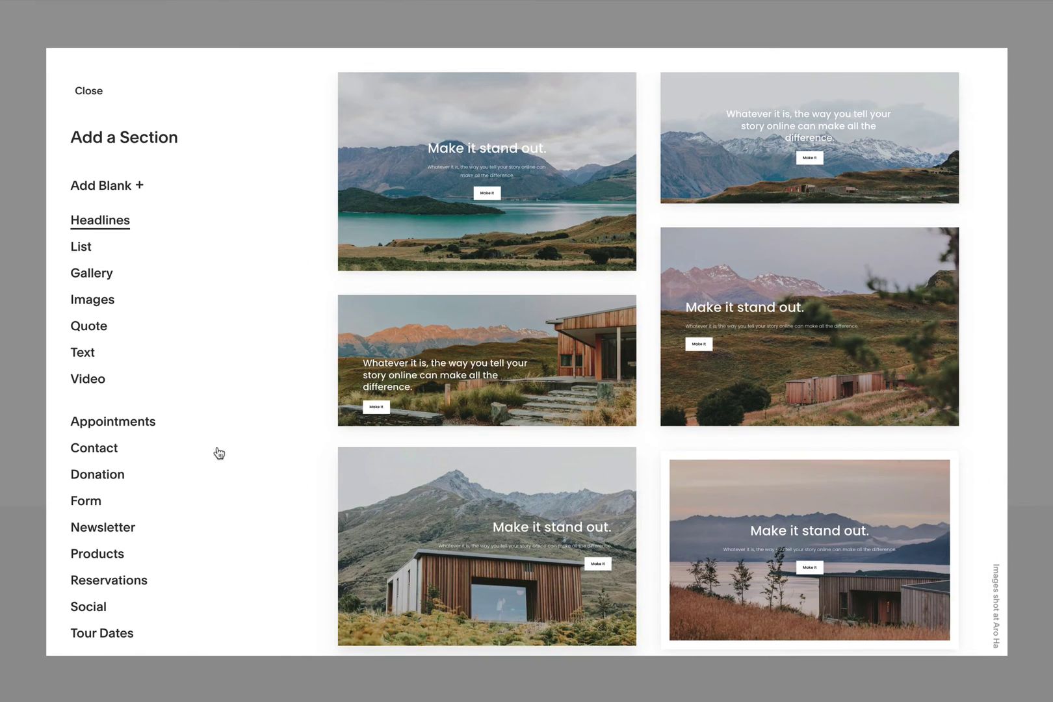
left_click(91, 353)
scroll(570, 492, "down", 3)
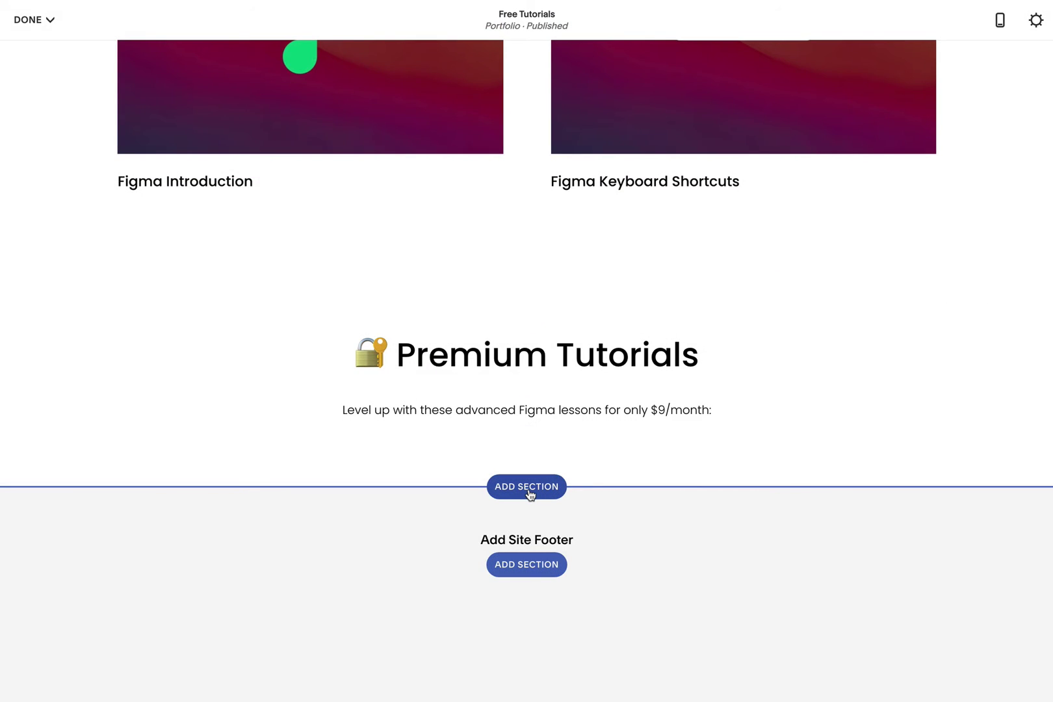
- Below it, add a blank section with an image block showing the uploaded thumb-arrow.jpg
left_click(530, 492)
left_click(115, 190)
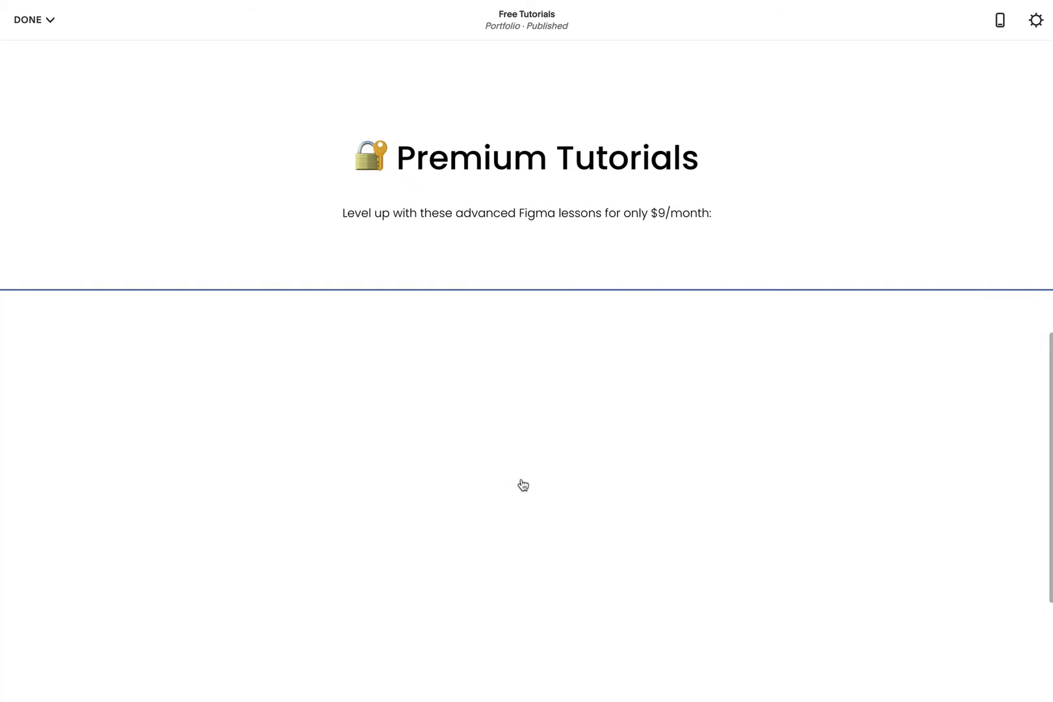
left_click(526, 487)
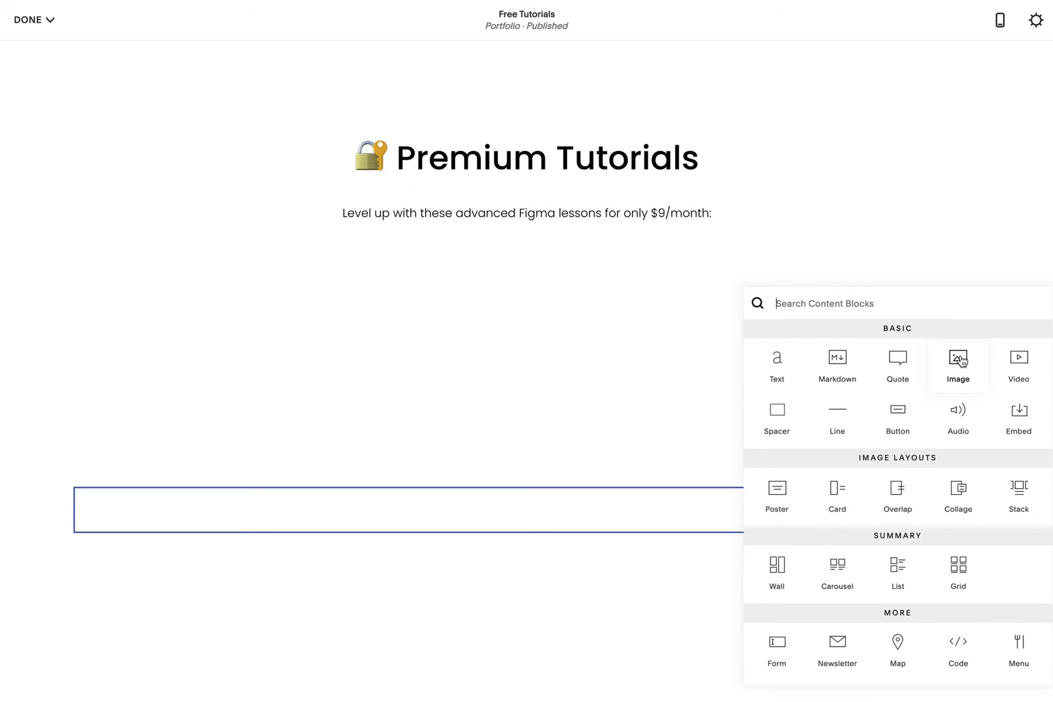
left_click(959, 361)
left_click(880, 378)
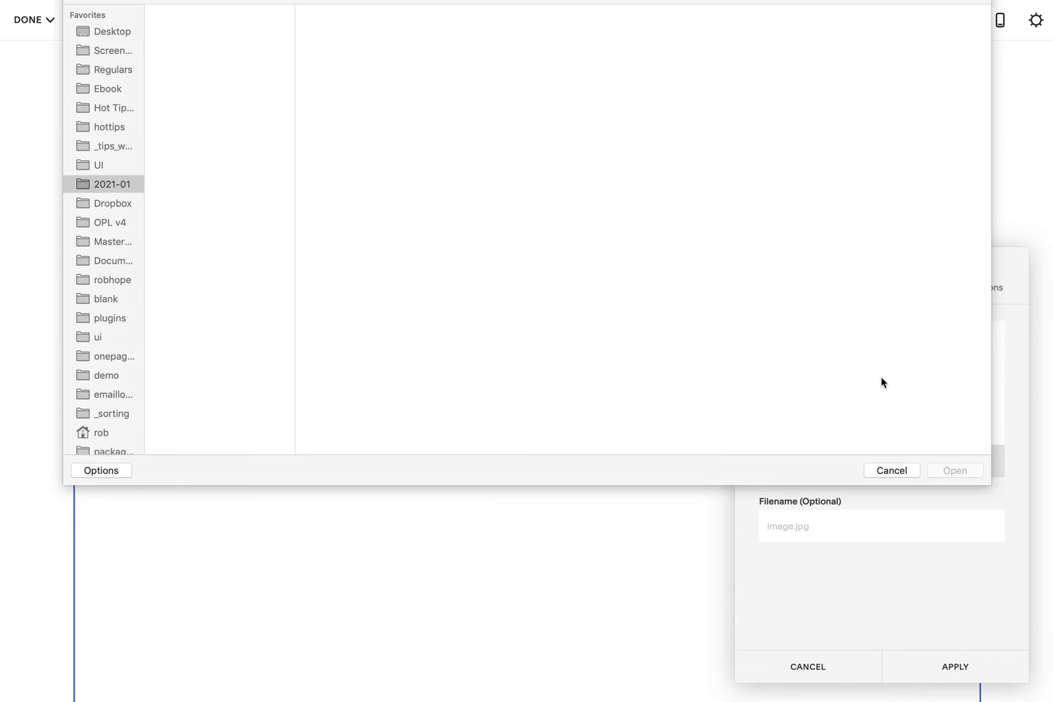
left_click(237, 157)
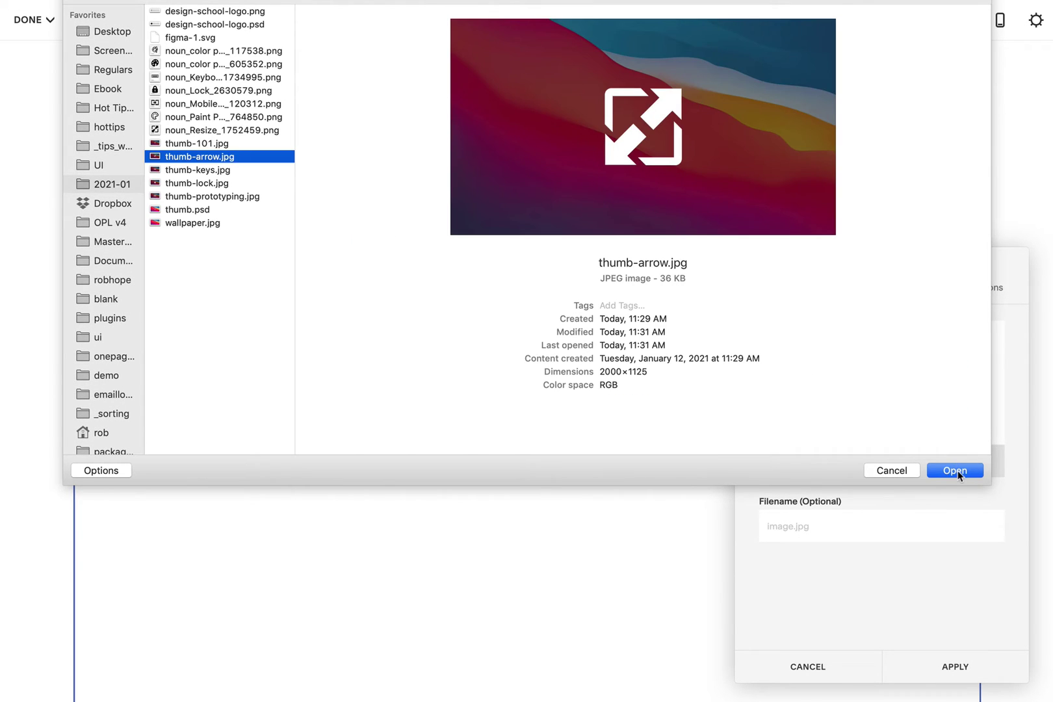
left_click(956, 470)
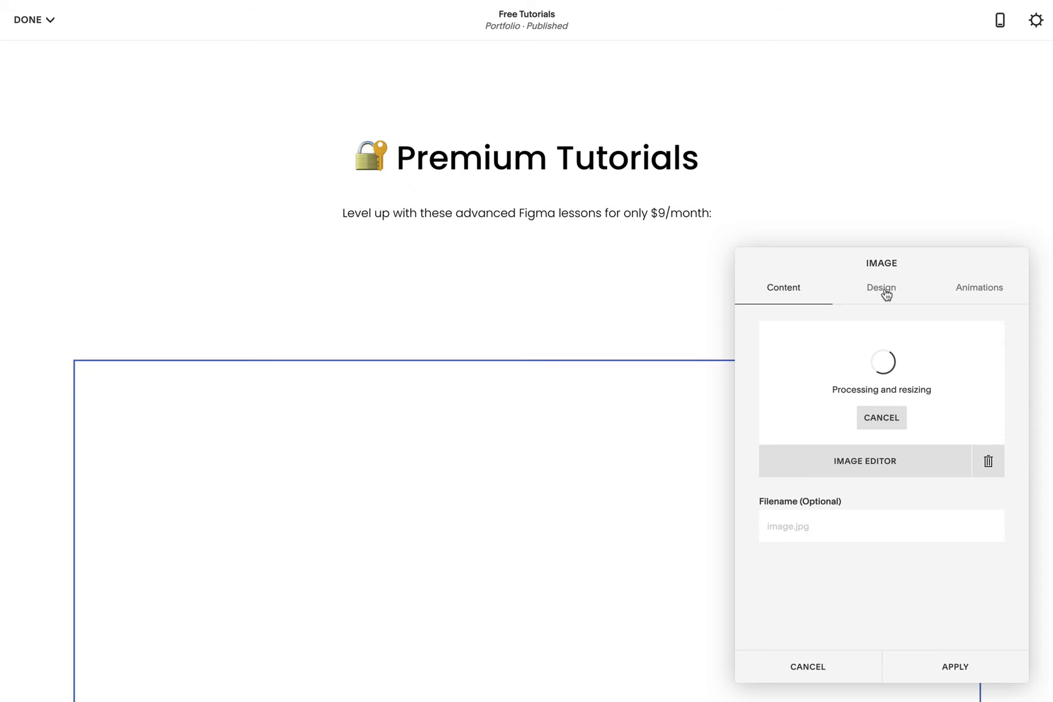
- Link the image's clickthrough to the Premium Tutorials page
left_click(885, 294)
scroll(969, 579, "down", 3)
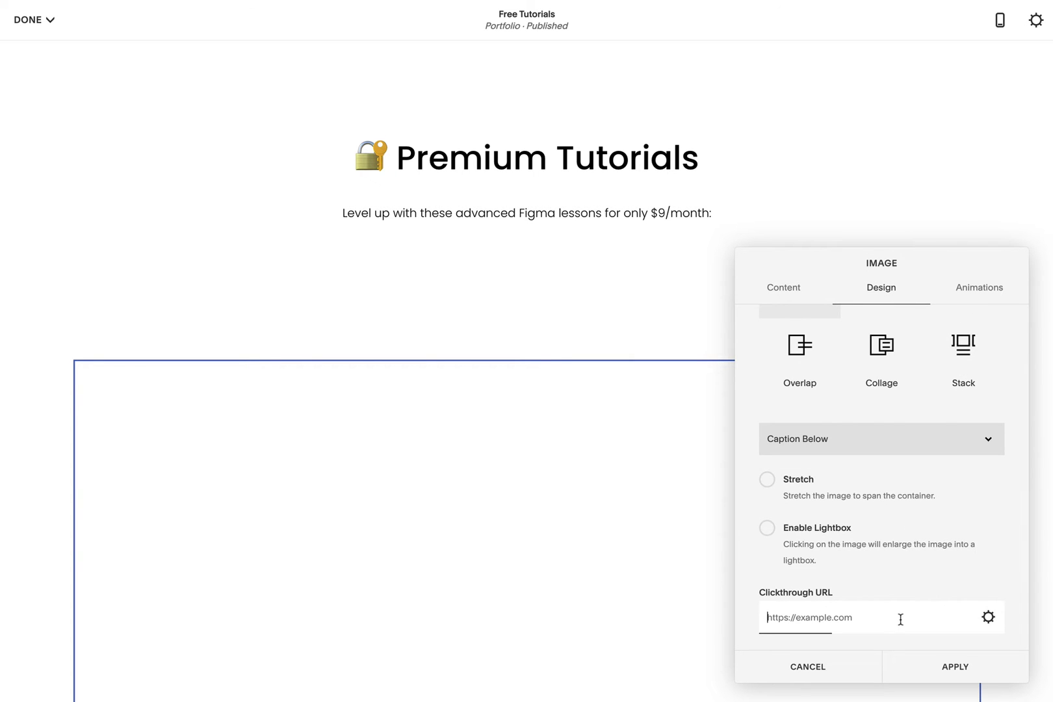
left_click(988, 617)
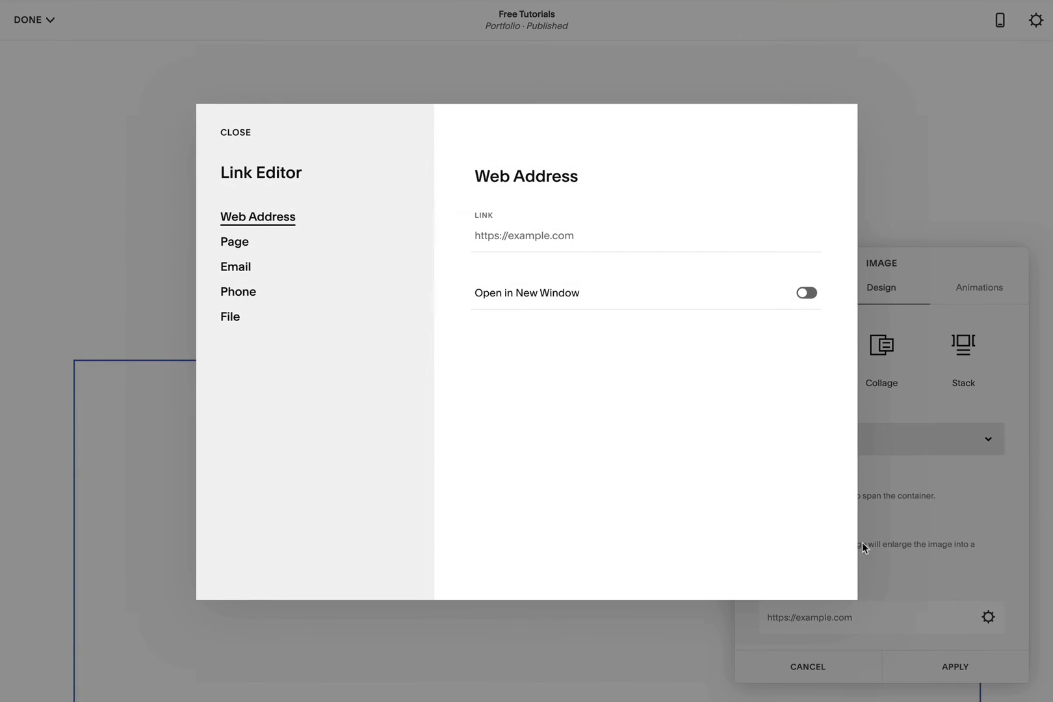
left_click(226, 246)
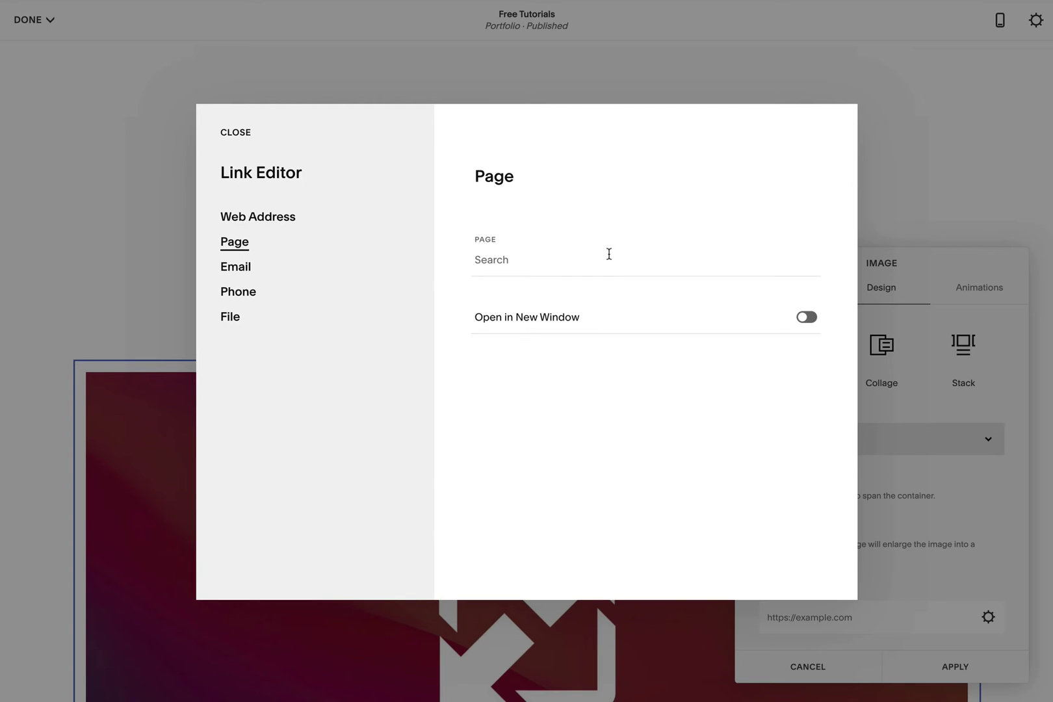
left_click(609, 254)
left_click(665, 506)
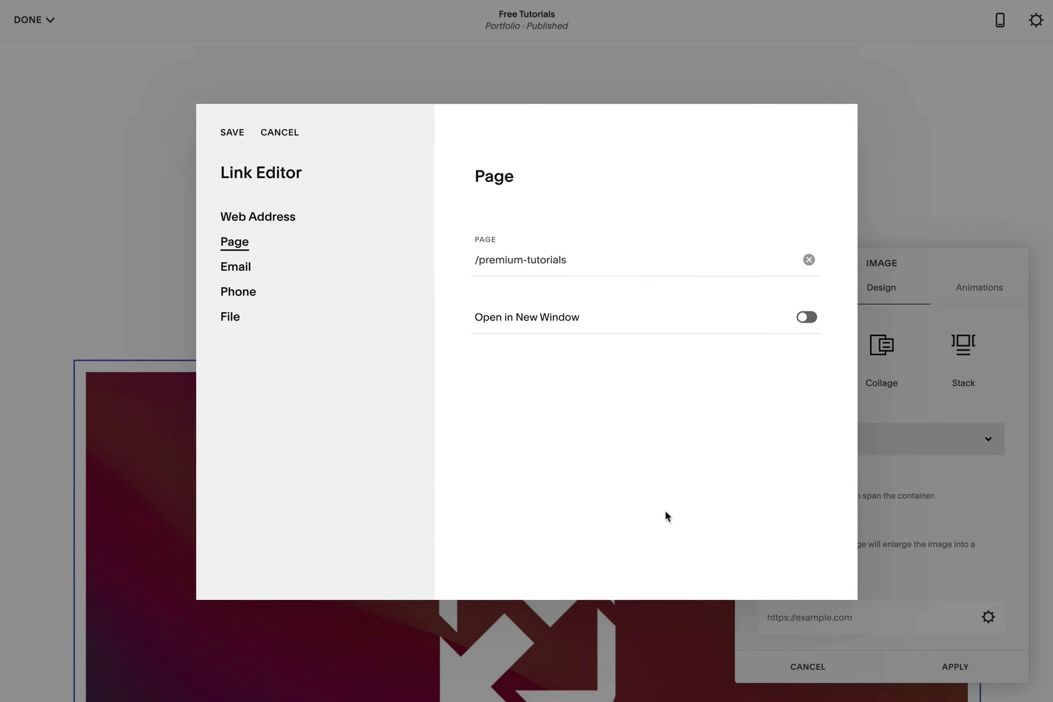
left_click(232, 133)
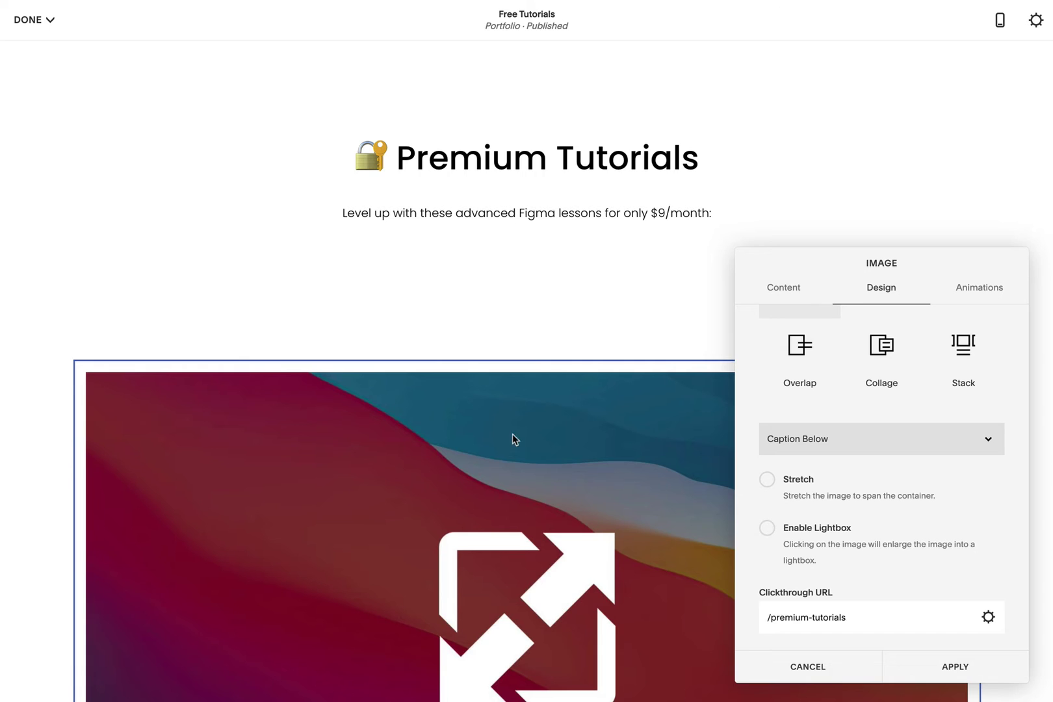
left_click(513, 440)
- Caption the image 'Auto-Layout' with a lock and paste a second image block below
scroll(514, 440, "down", 5)
left_click(148, 542)
type("🔐 Auto-Layout")
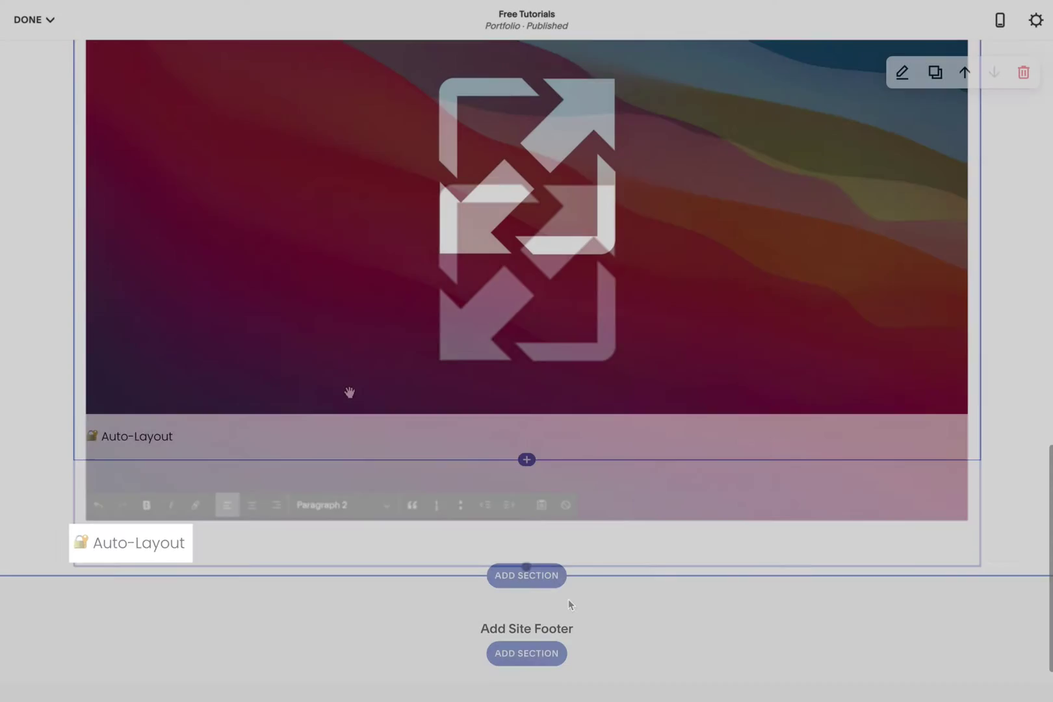
key("super+v")
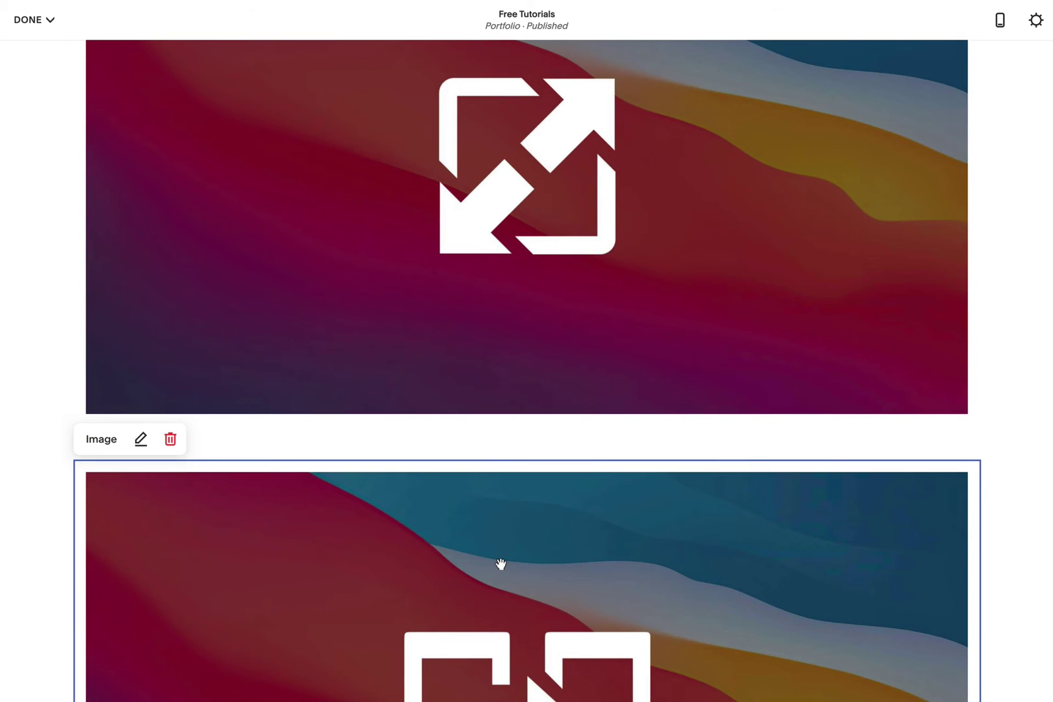
- Move the Prototyping thumbnail beside Auto-Layout, set Section Height to S, and save the page
left_click_drag(501, 557, 960, 266)
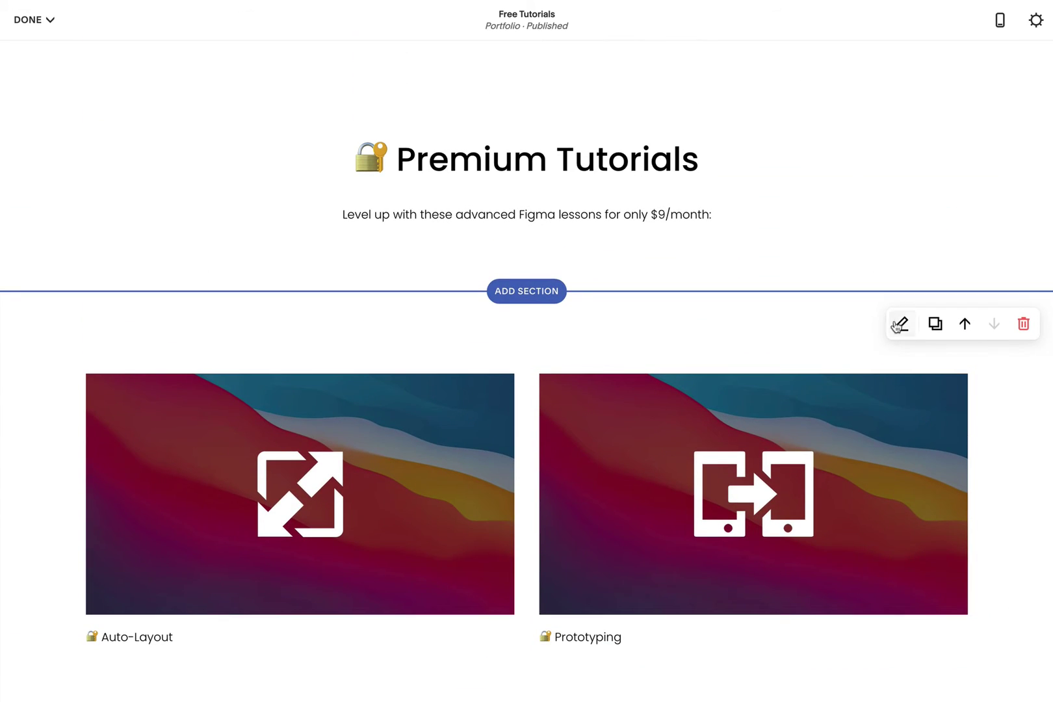
left_click(900, 323)
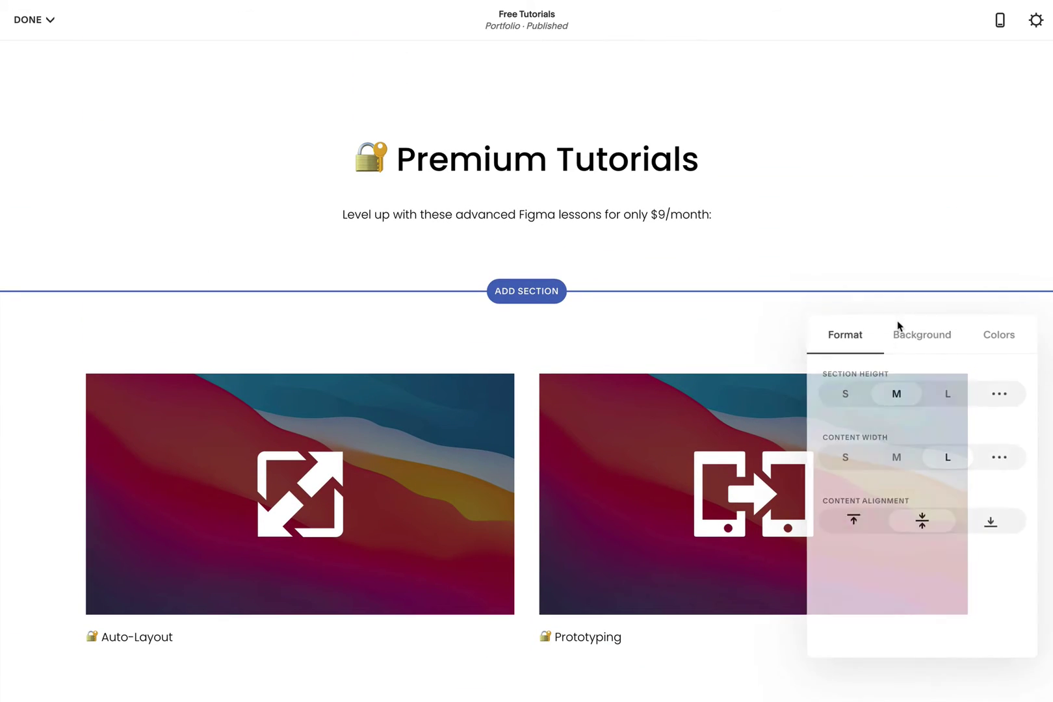
left_click(844, 391)
left_click(33, 20)
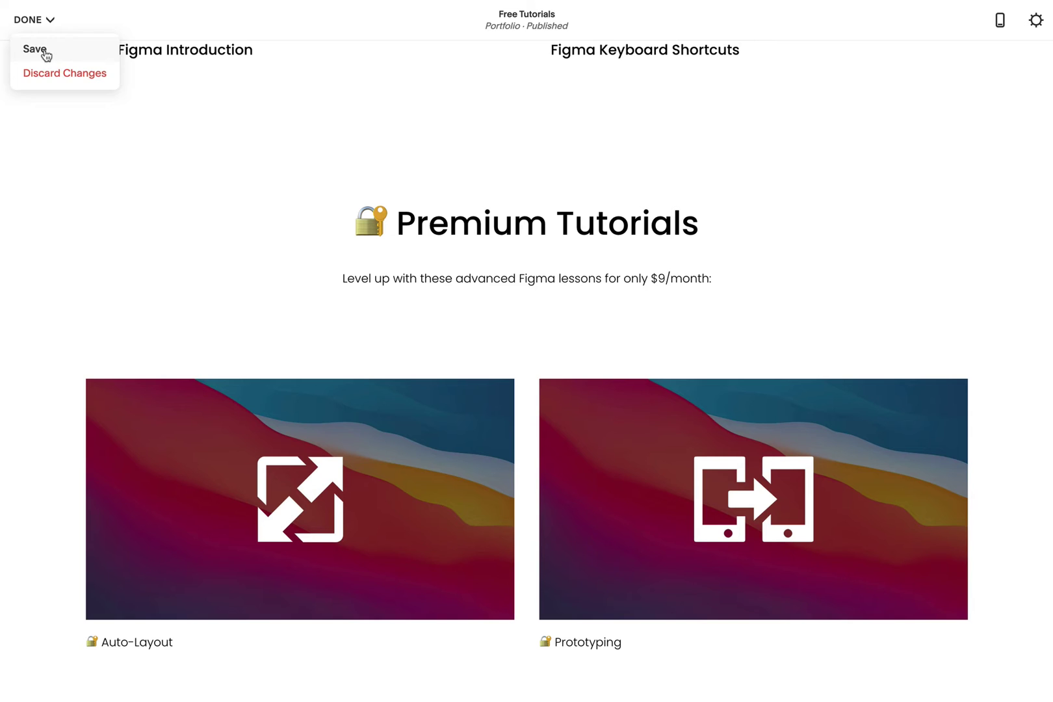
left_click(44, 48)
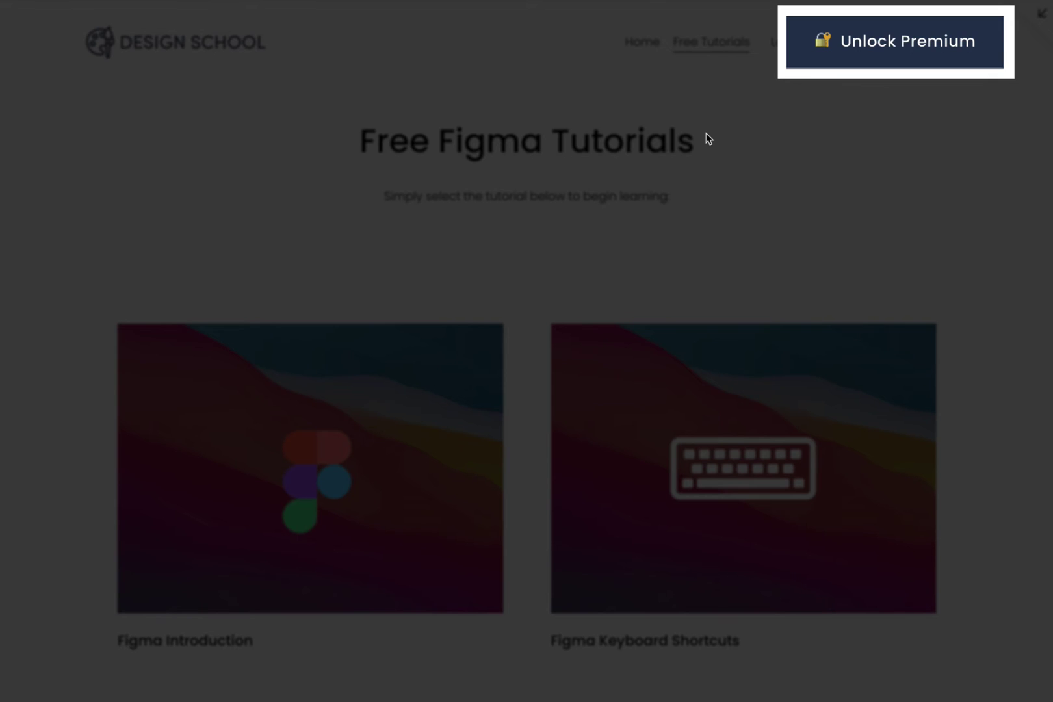
- Exit the site preview and go back to the full Pages list showing Members Only
scroll(885, 223, "down", 6)
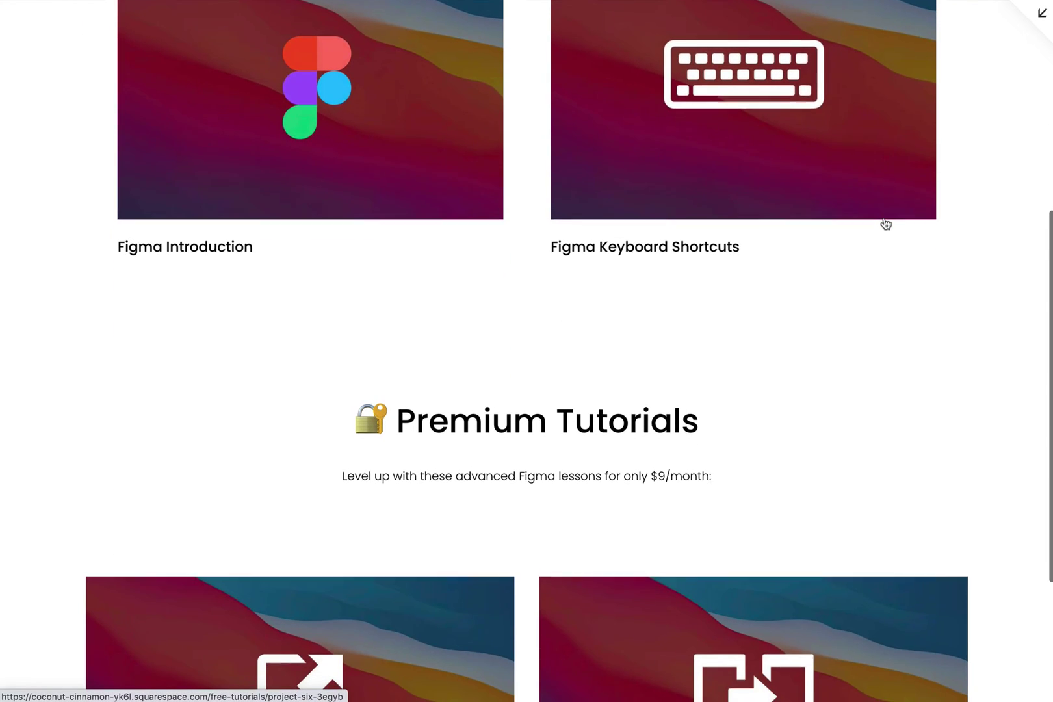
scroll(885, 223, "down", 4)
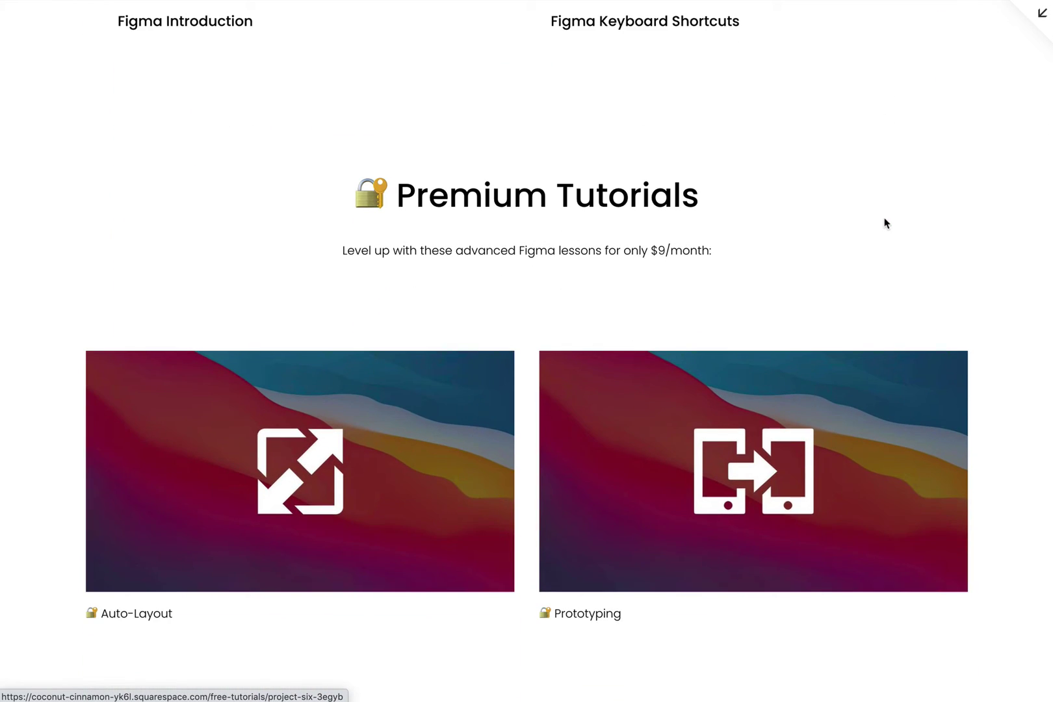
scroll(884, 223, "up", 10)
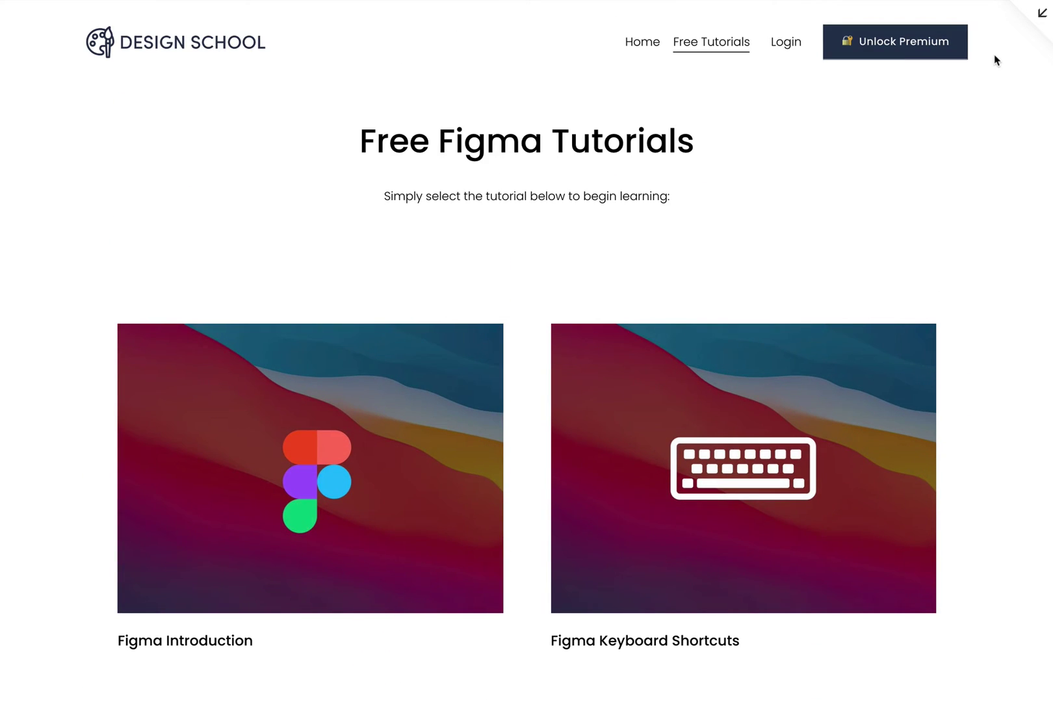
left_click(1042, 13)
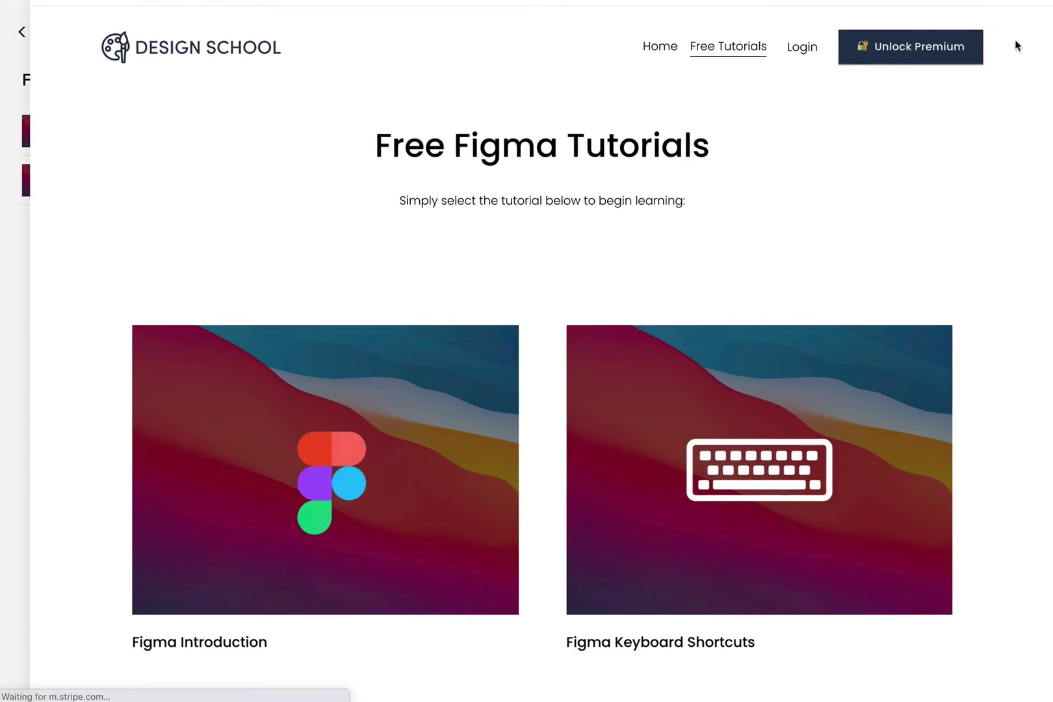
left_click(36, 31)
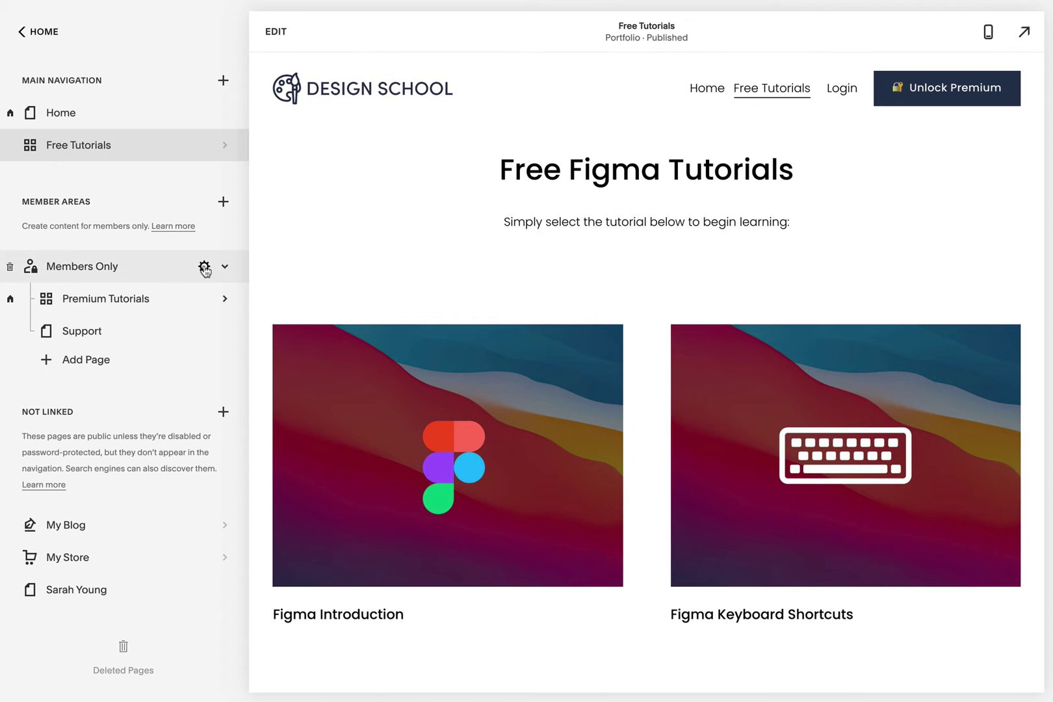
- Set the Members Only access-denied headline to 'Unlock Premium Tutorials', bolding 'only $9/month' in the description
left_click(203, 267)
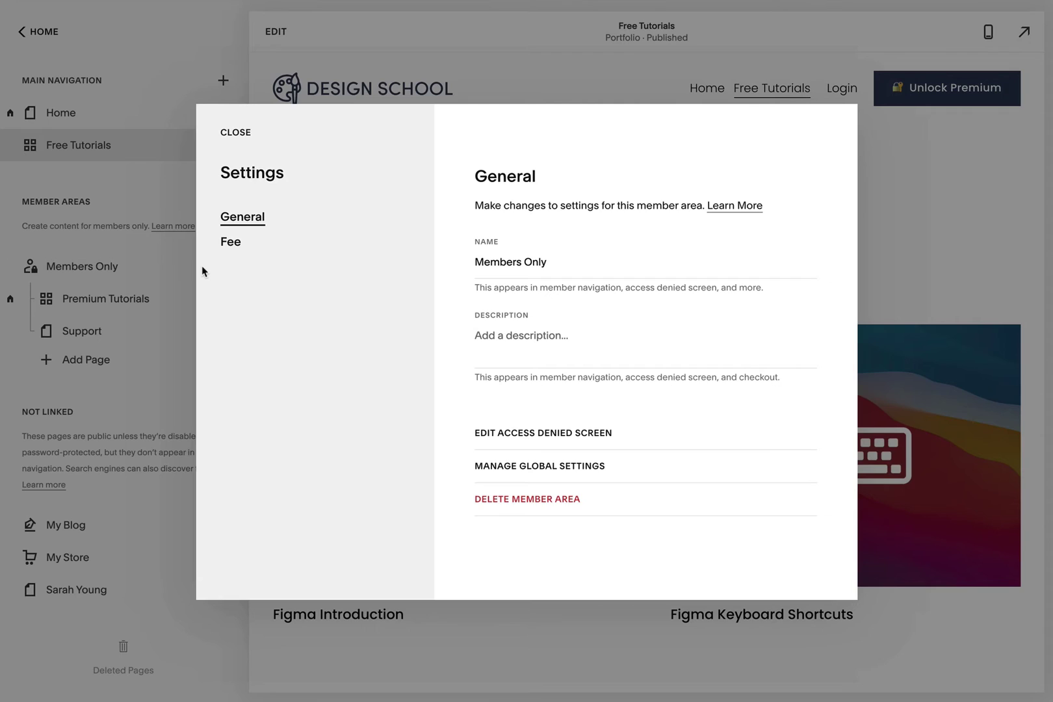
left_click(607, 435)
triple_click(125, 286)
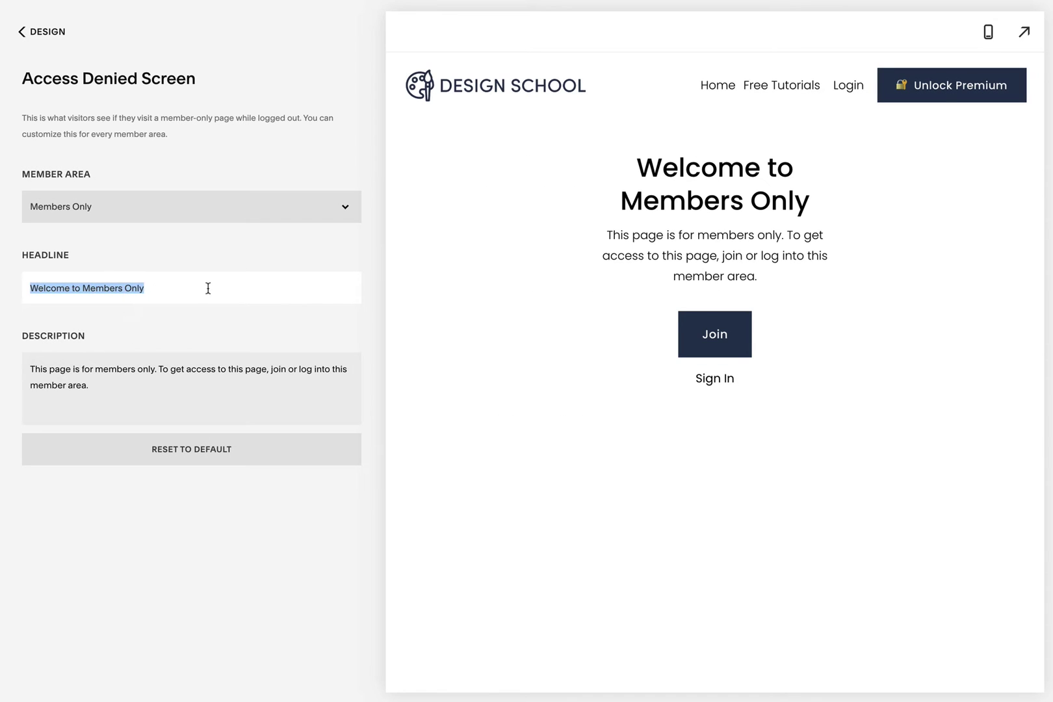
type("🔐 Unlock Premium Tutorials")
triple_click(133, 371)
type("For only $9/month your can really take your Figma design skills to the next level with advanced tutorials.")
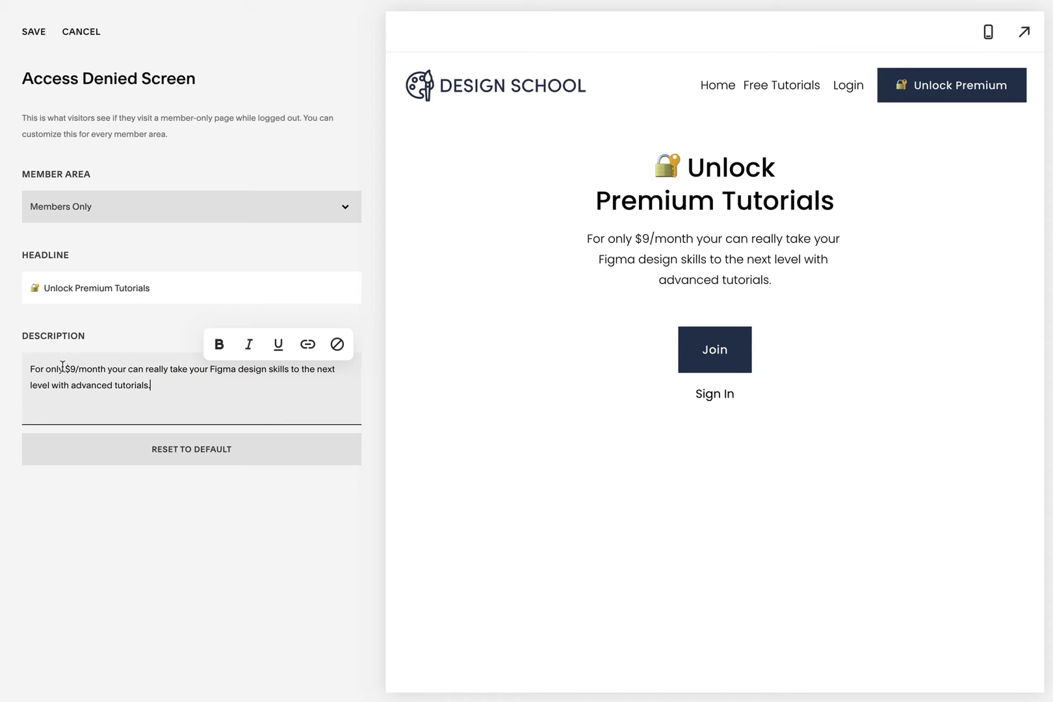
left_click_drag(68, 368, 107, 369)
left_click(221, 345)
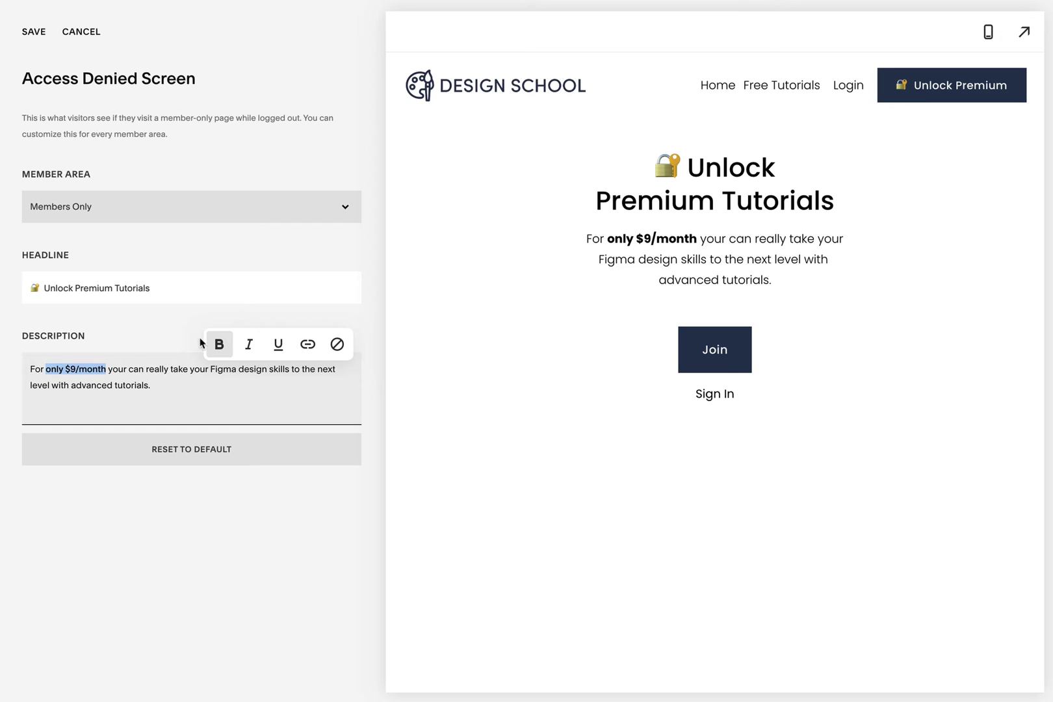
left_click(32, 32)
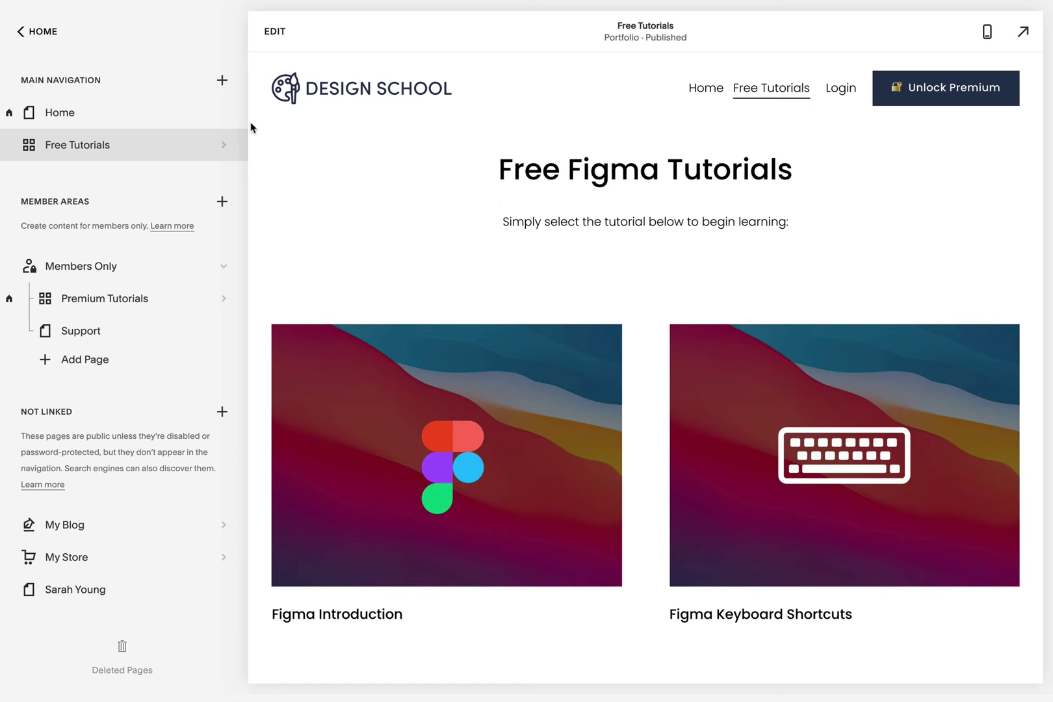
- Add a new Main Navigation page named 'Membership'
left_click(222, 80)
type("Membership")
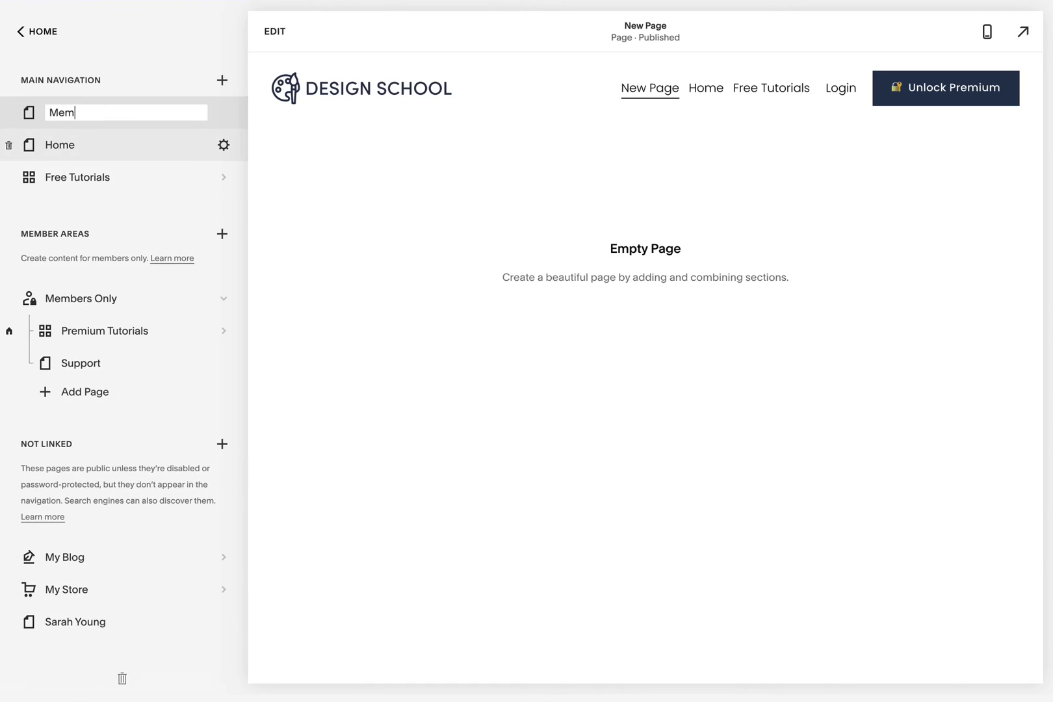
key("Return")
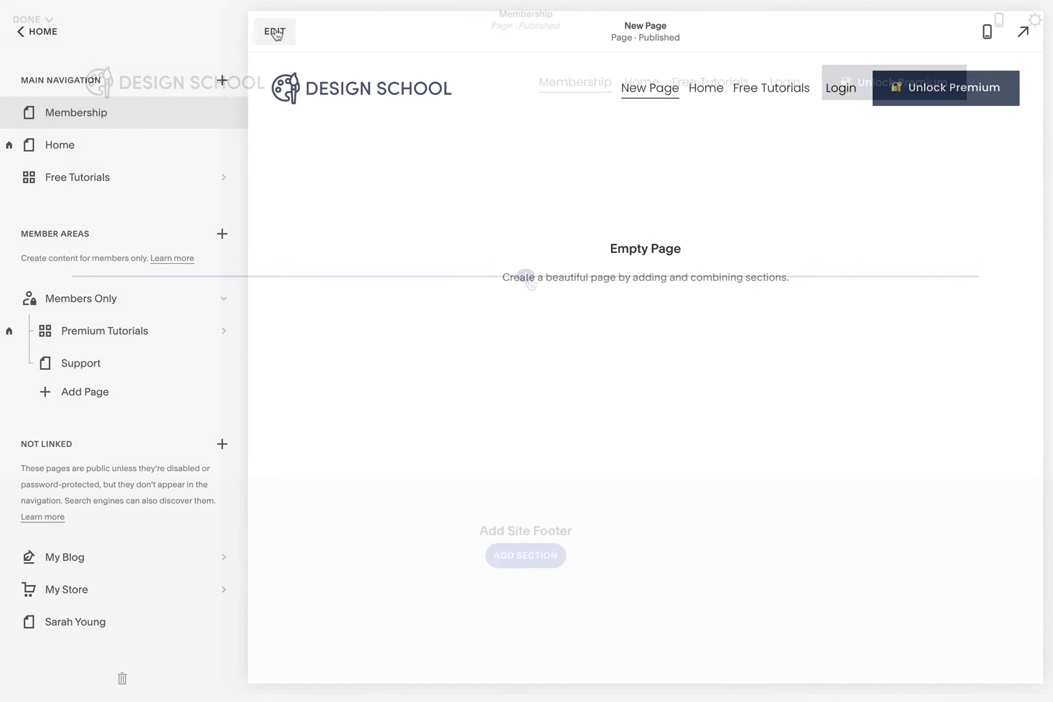
- Insert a Member Sign Up block with button text 'Join for $9/month'
left_click(529, 277)
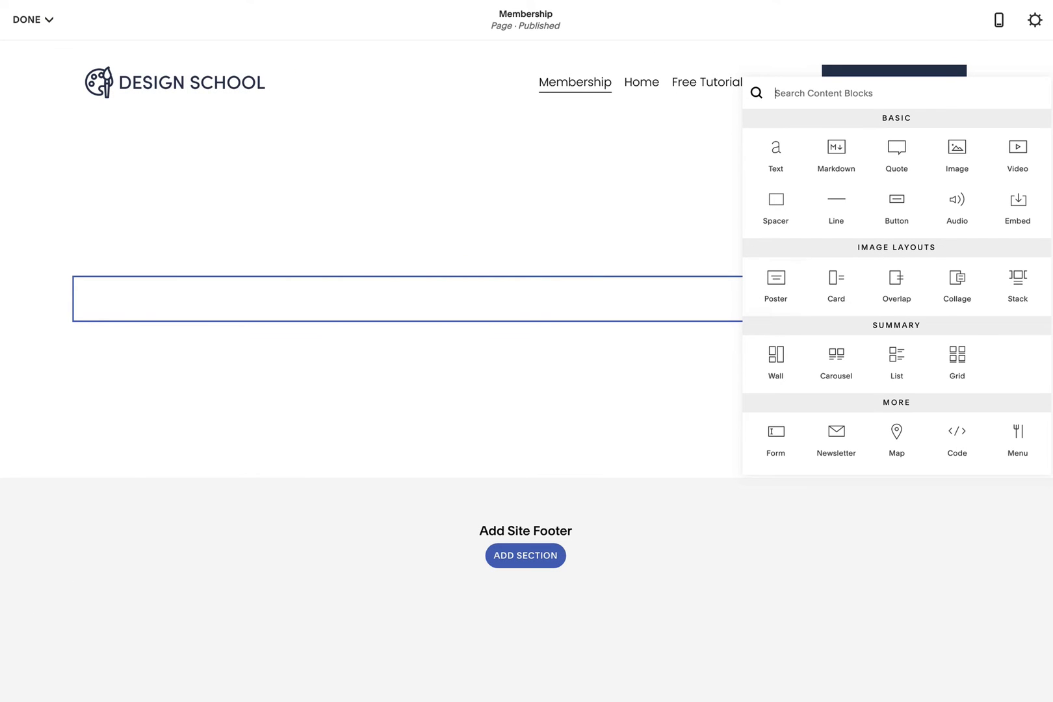
scroll(1040, 327, "down", 5)
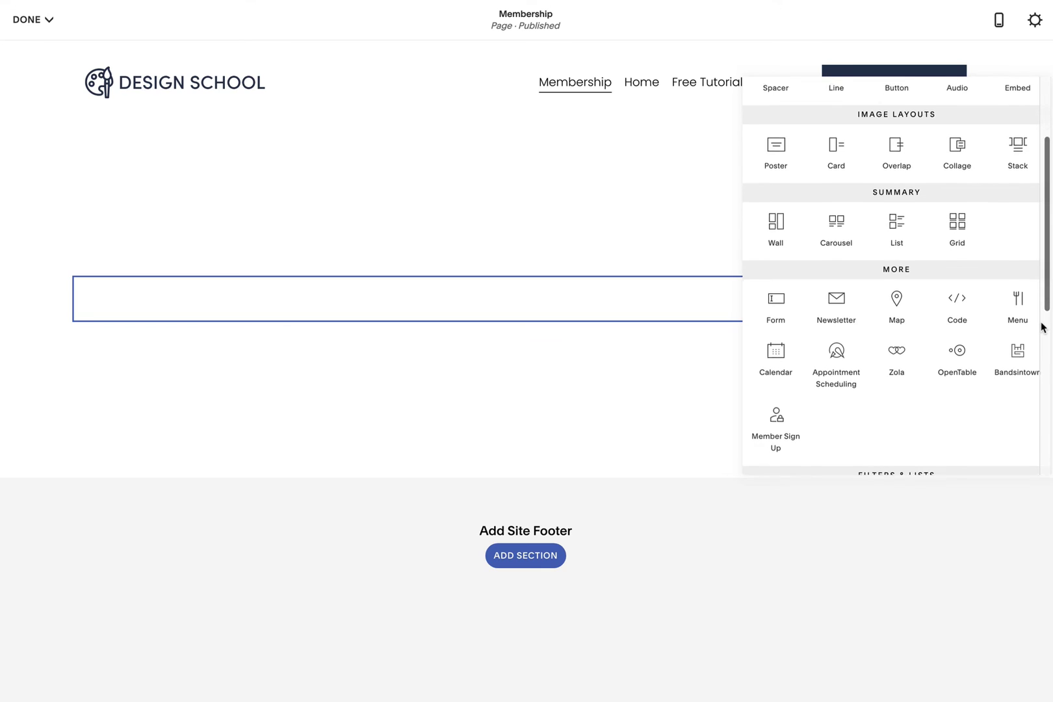
scroll(1040, 327, "down", 2)
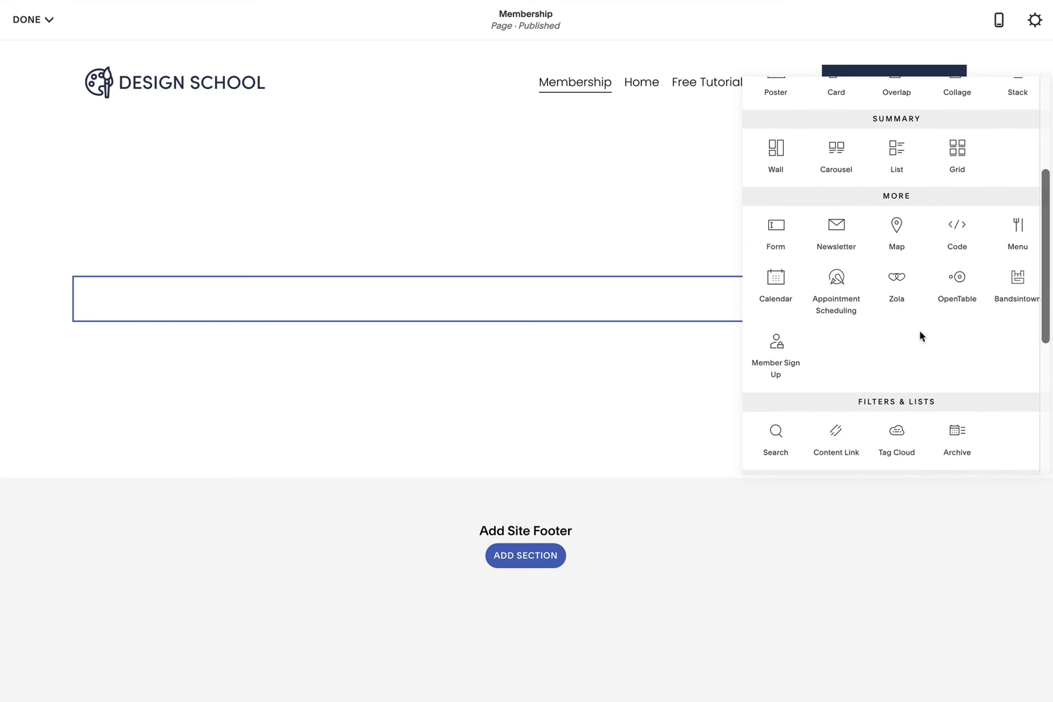
left_click(776, 361)
scroll(982, 490, "down", 2)
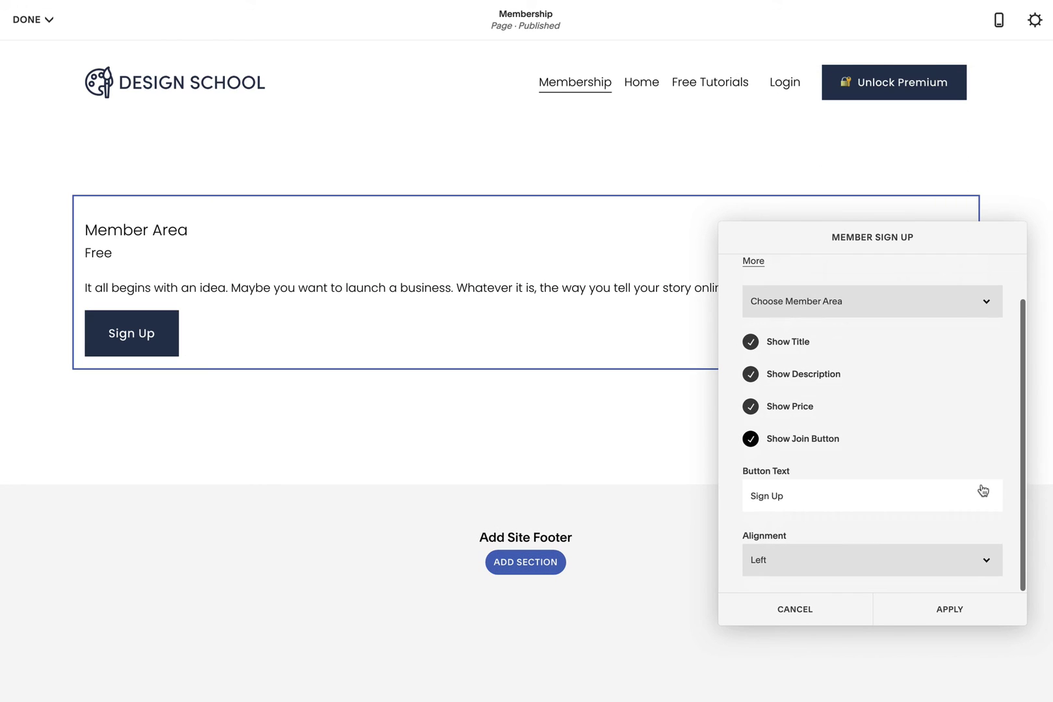
triple_click(787, 496)
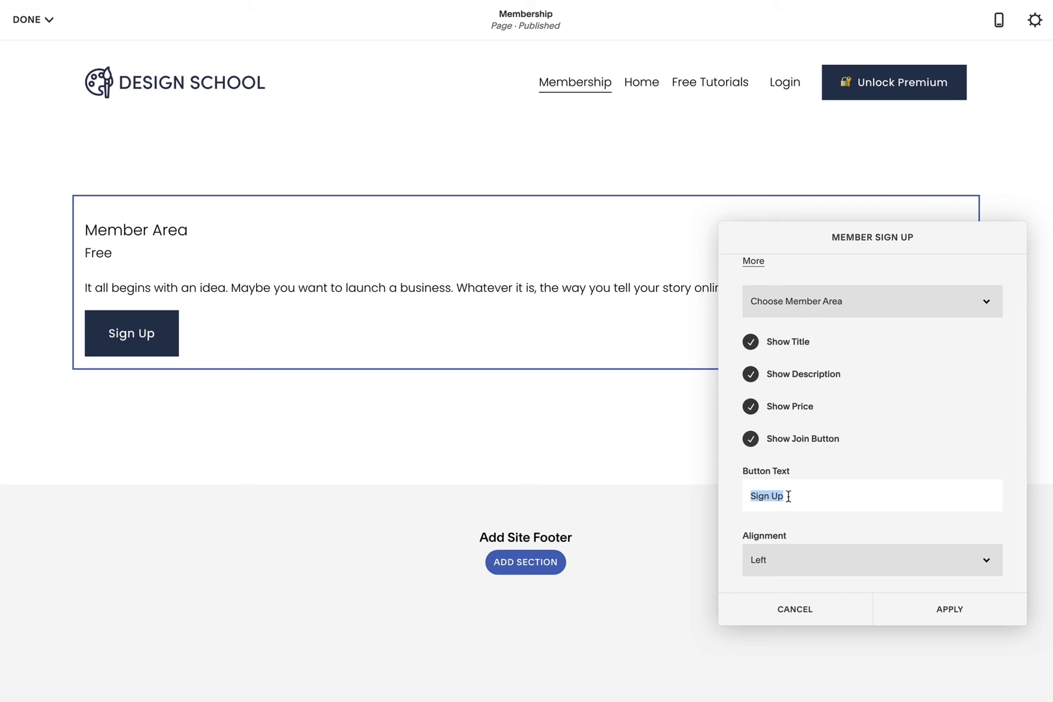
type("Join for $9/month")
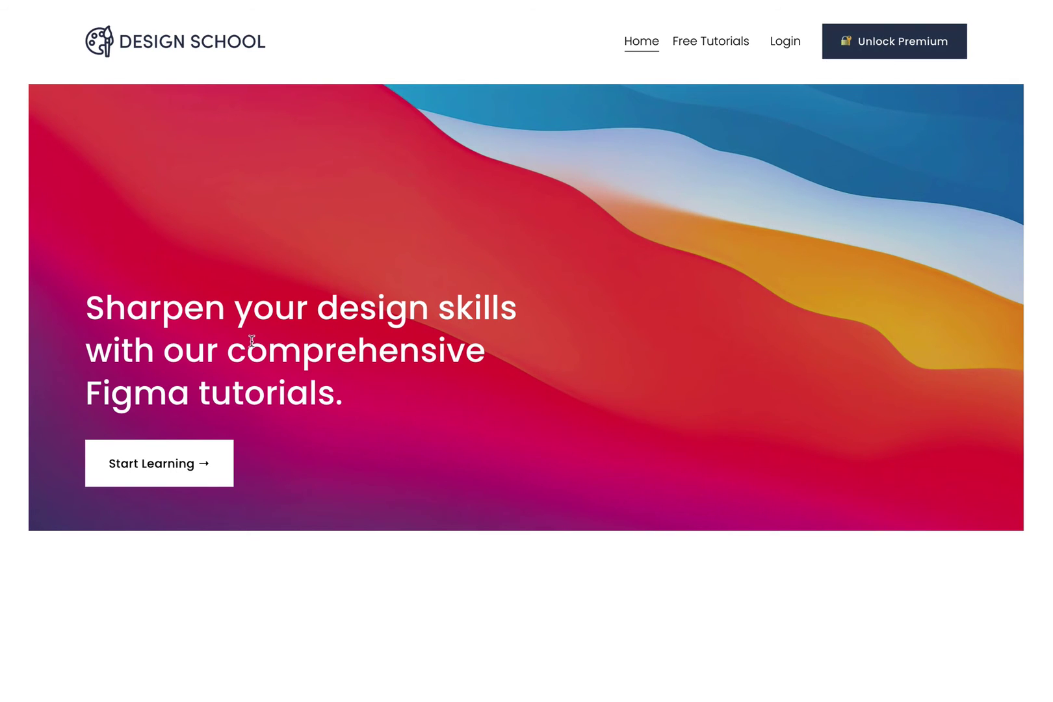
- On the live site, go to Free Tutorials and open the locked Auto-Layout card under Premium Tutorials
left_click(205, 463)
scroll(534, 454, "down", 3)
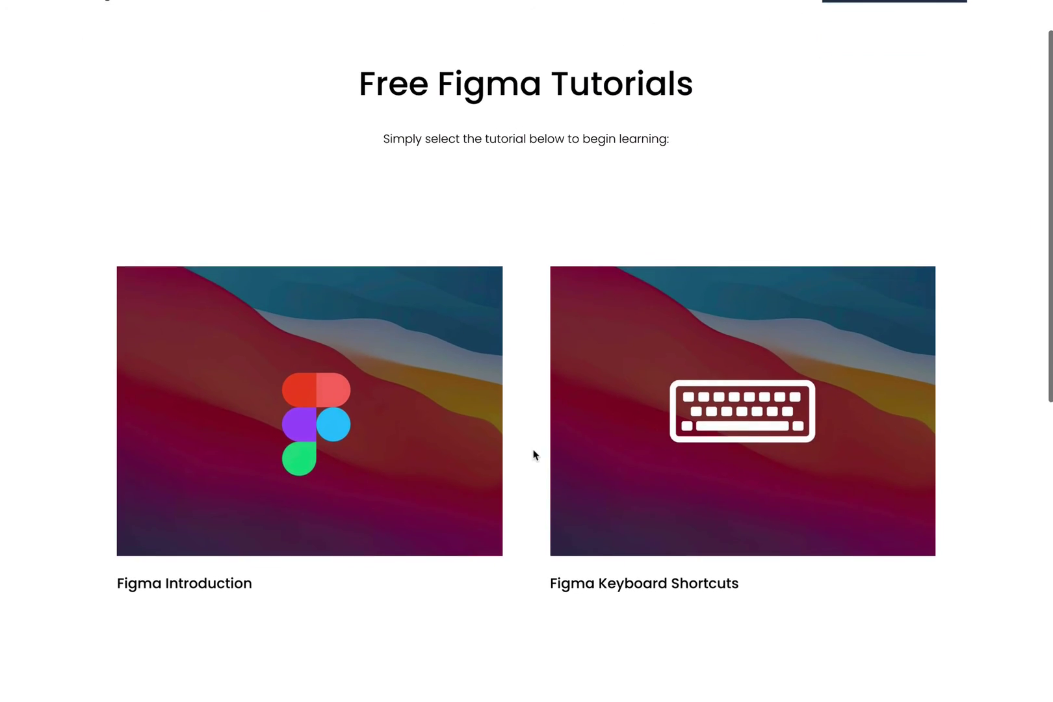
scroll(534, 454, "down", 2)
scroll(534, 455, "down", 3)
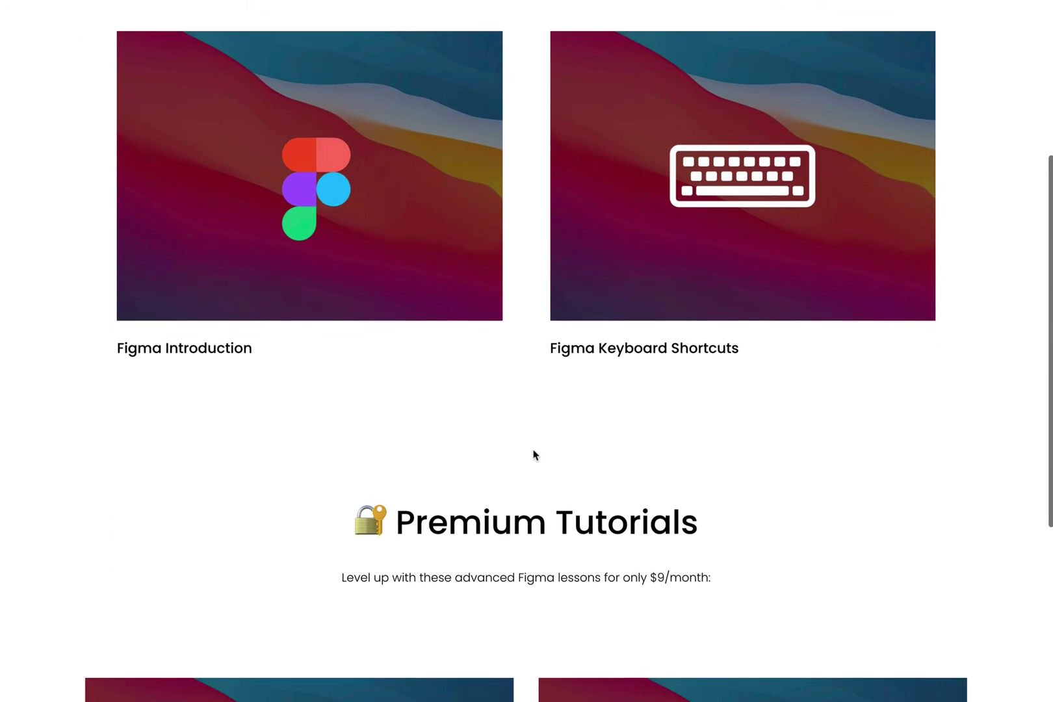
scroll(534, 453, "down", 2)
scroll(533, 454, "down", 1)
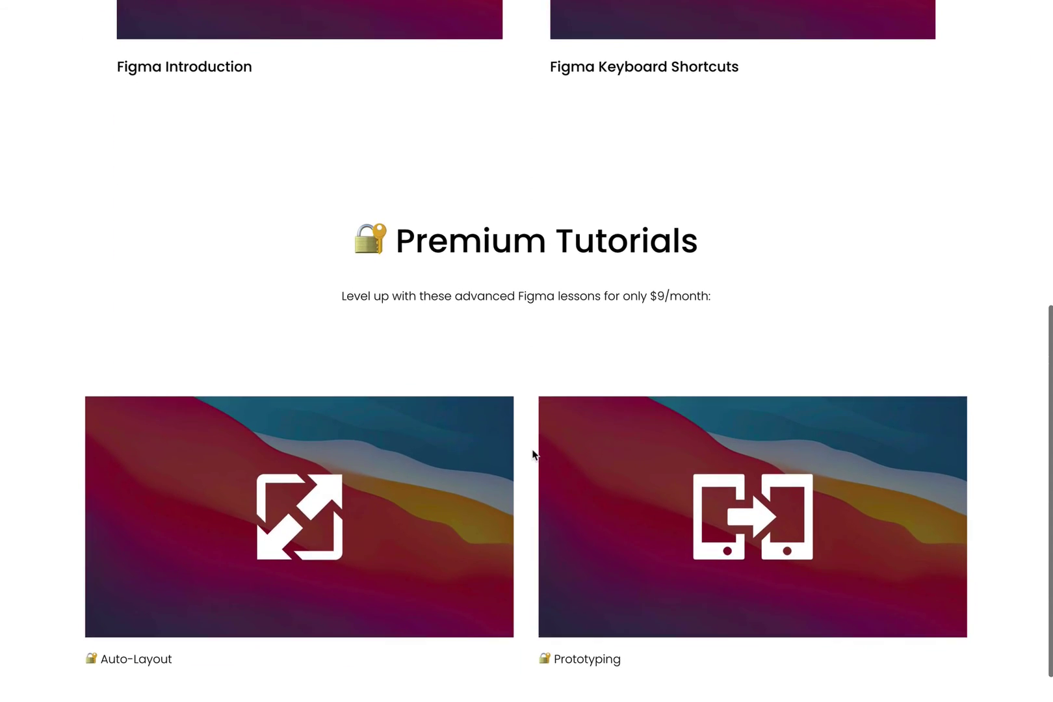
scroll(533, 453, "down", 1)
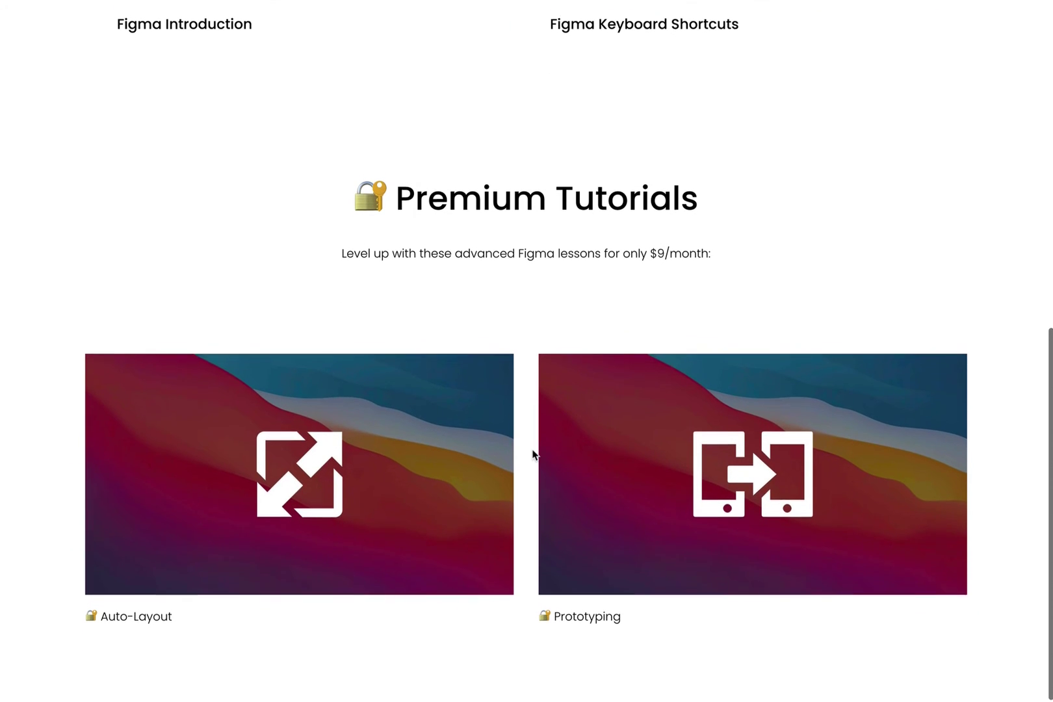
left_click(307, 468)
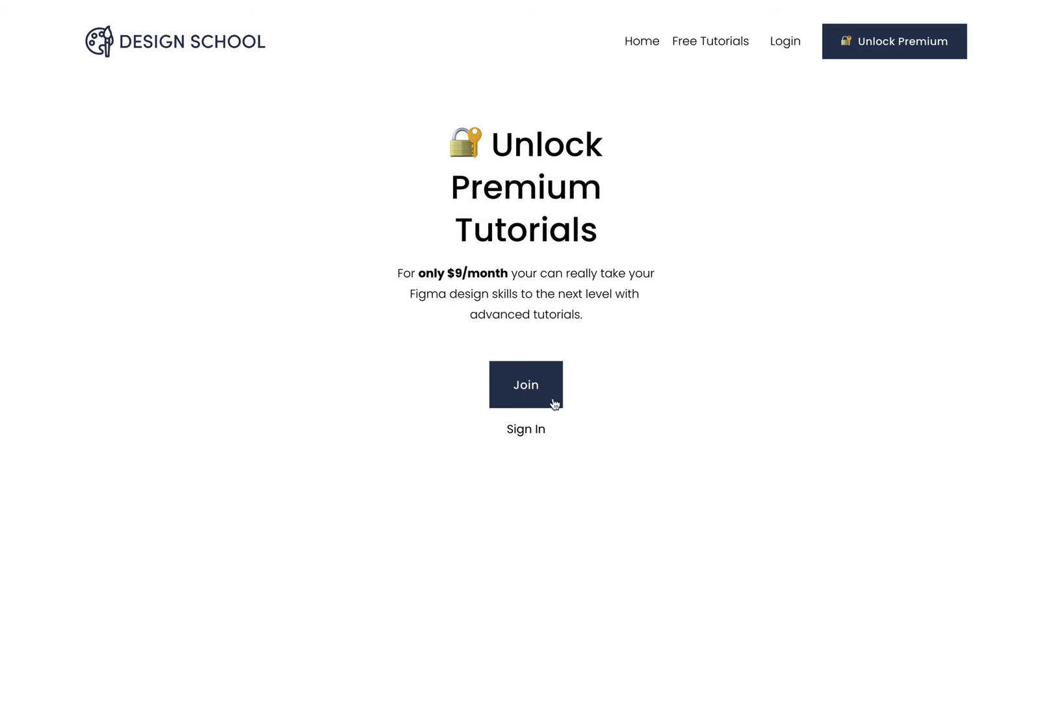
- Join Members Only by entering the member's name, e-mail and password and creating the account
left_click(529, 387)
key("Tab")
key("Tab")
key("Tab")
type("••••••••••••")
key("Tab")
type("••••••••••••")
left_click(525, 461)
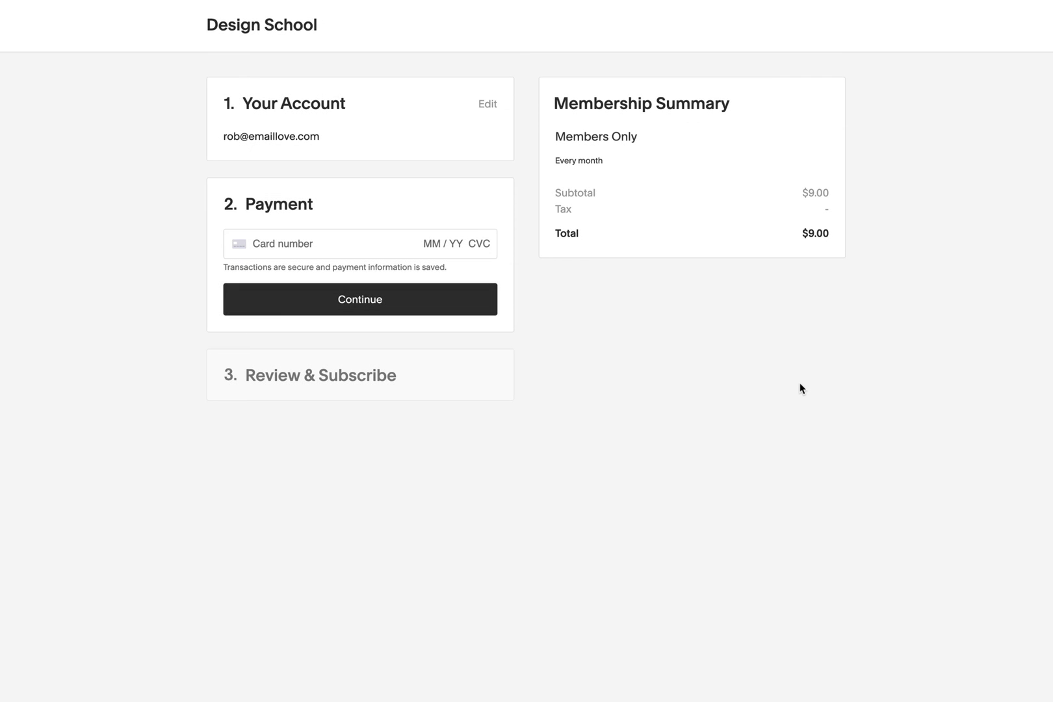
- Enter the test card details and subscribe to the $9/month membership
left_click(297, 243)
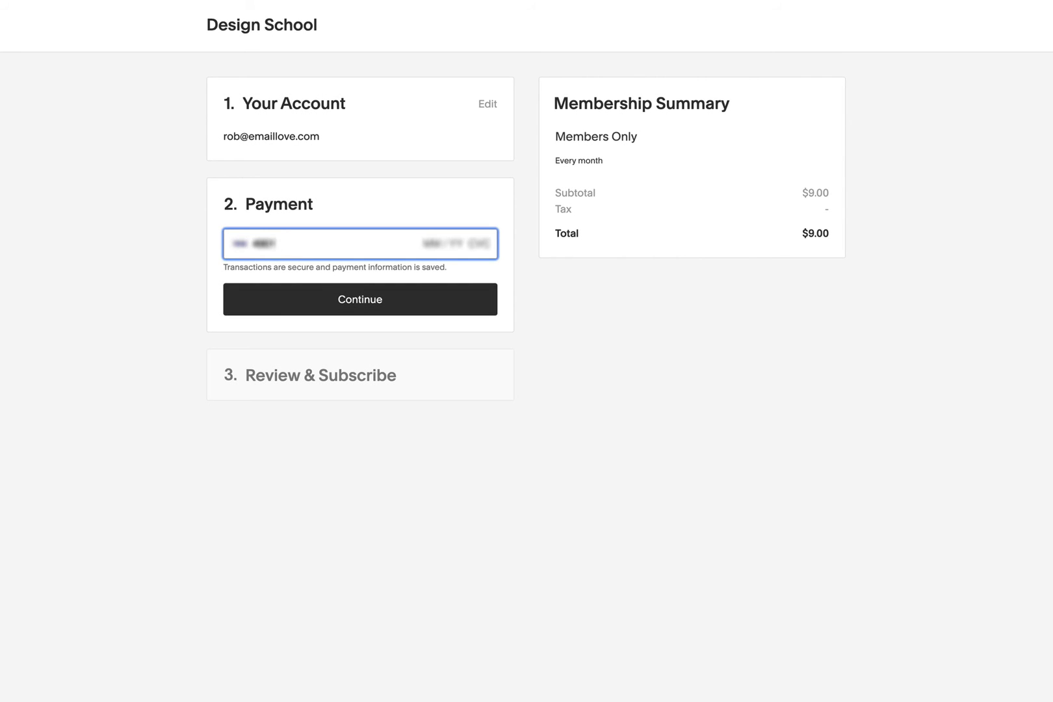
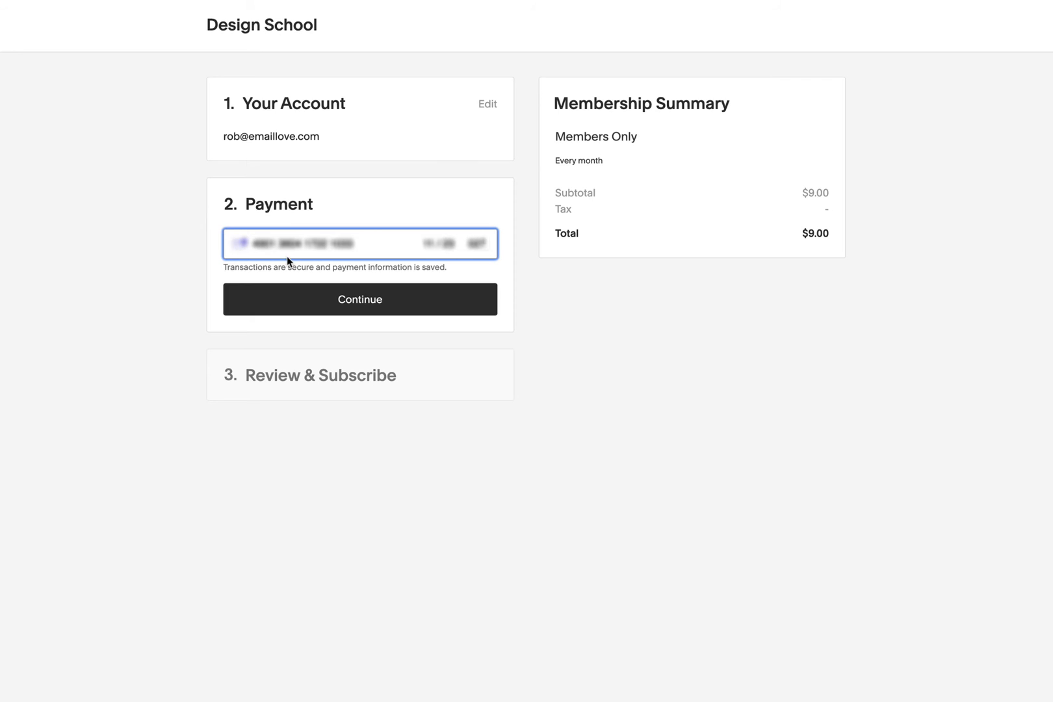
left_click(358, 303)
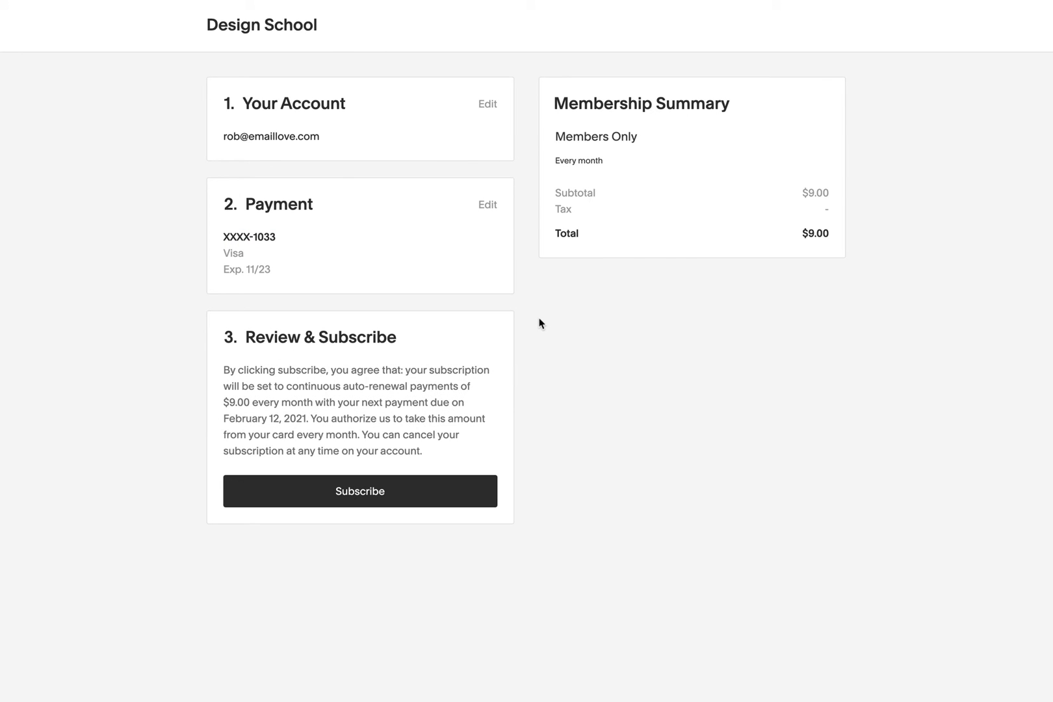
left_click(358, 493)
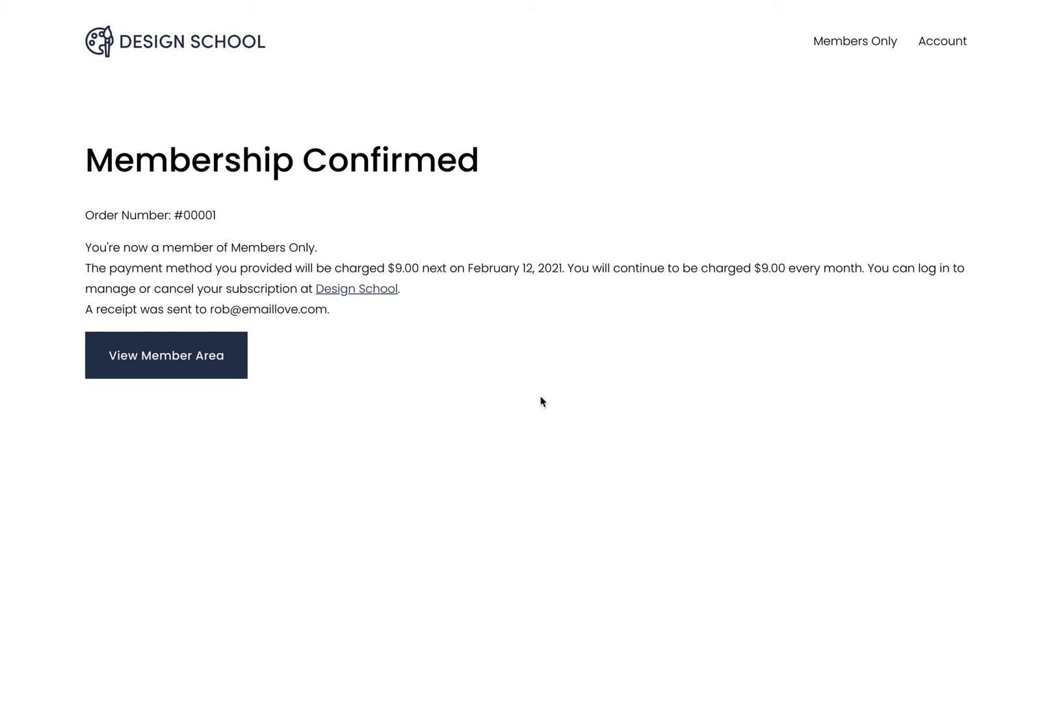
- From the member area, open the Auto-Layout tutorial and play its video
left_click(176, 357)
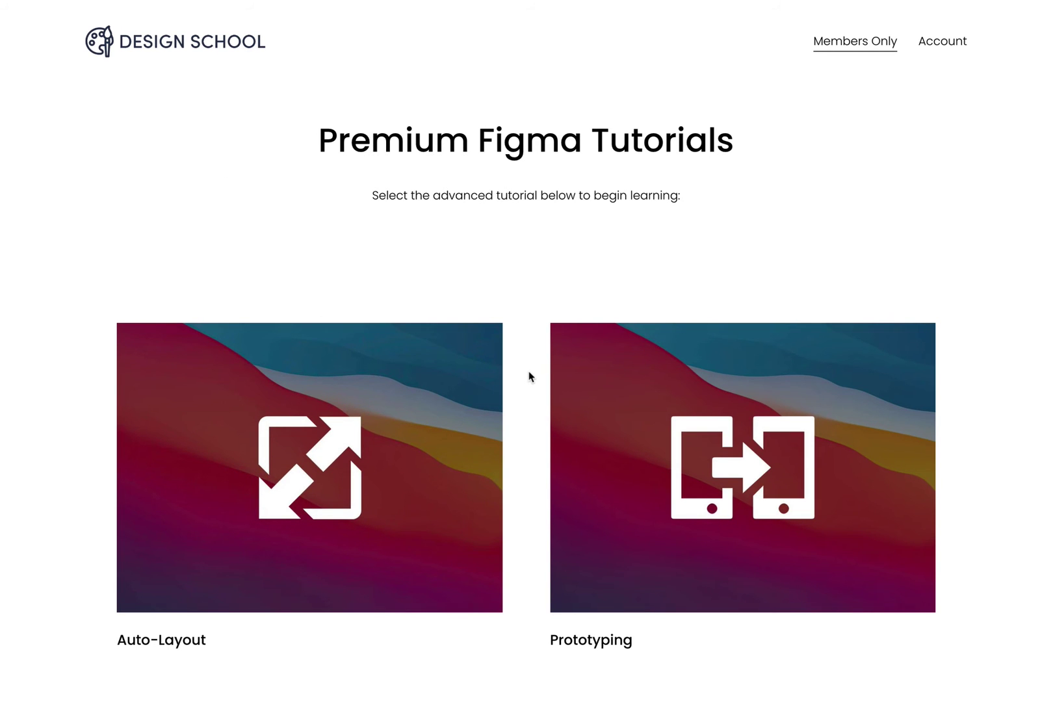
left_click(308, 461)
left_click(525, 392)
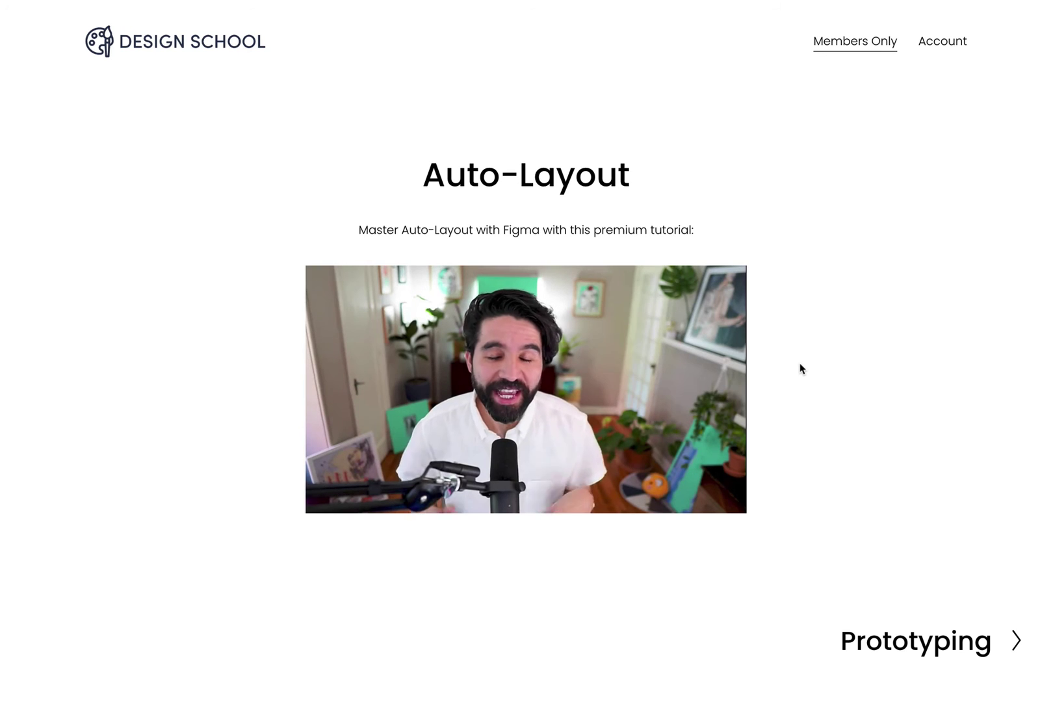